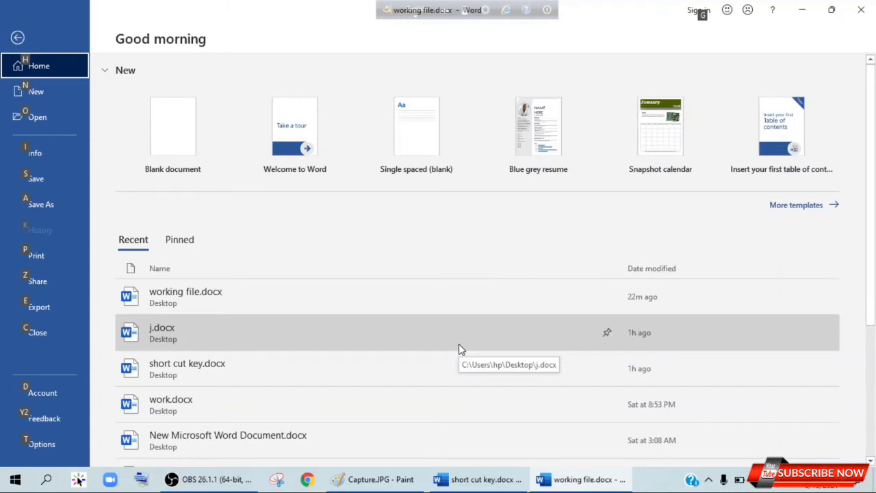
- Return from the File view, check the shortcut table in short cut key.docx, and select all the text in working file.docx
{"action": "key", "text": "Up"}
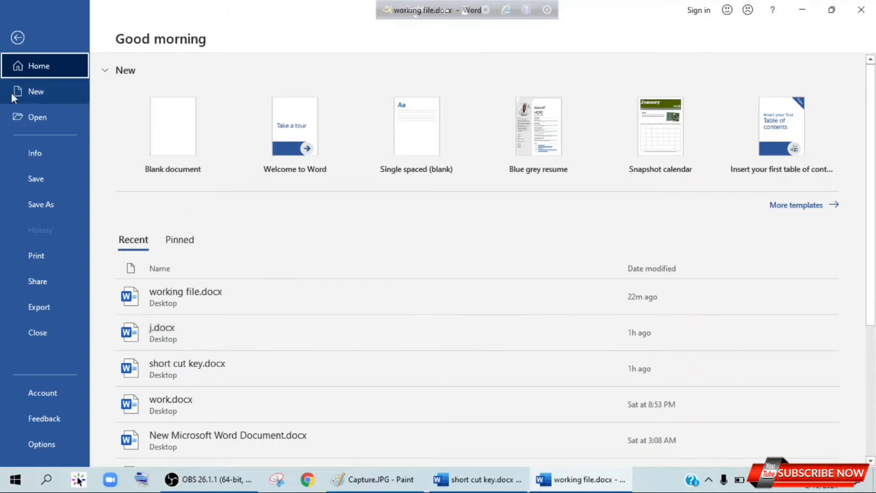
{"action": "left_click", "coordinate": [18, 38]}
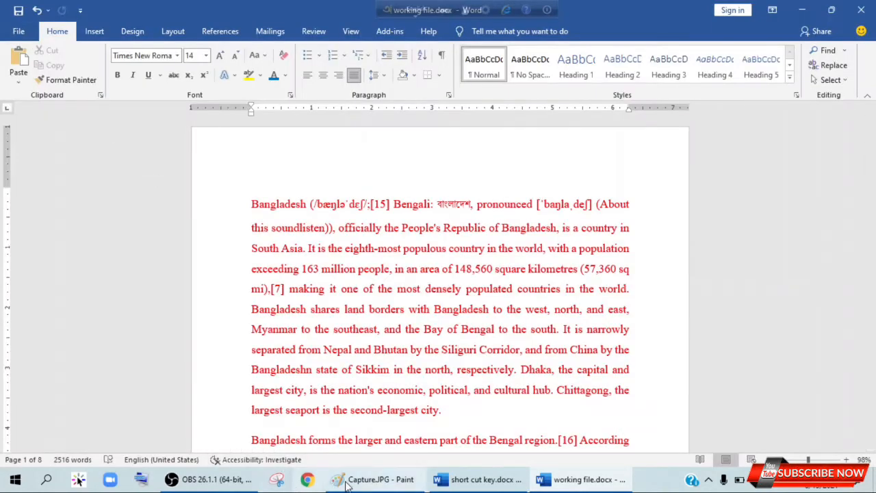
{"action": "left_click", "coordinate": [484, 479]}
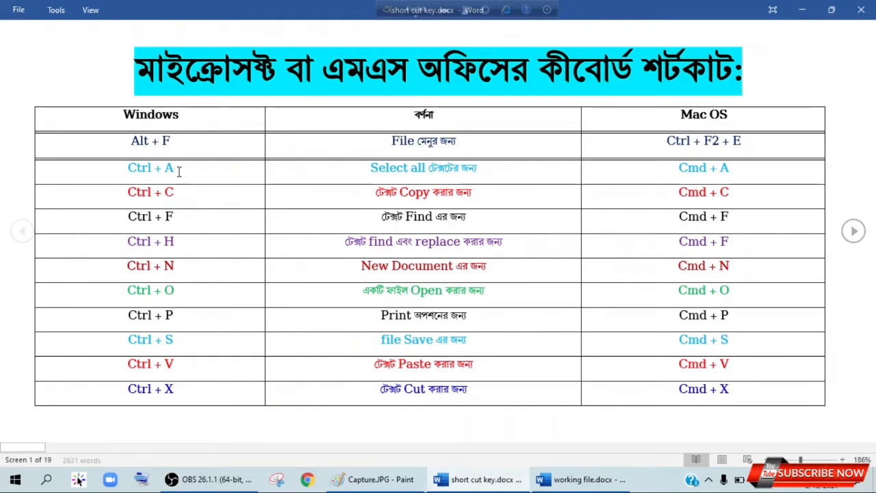
{"action": "left_click", "coordinate": [580, 479]}
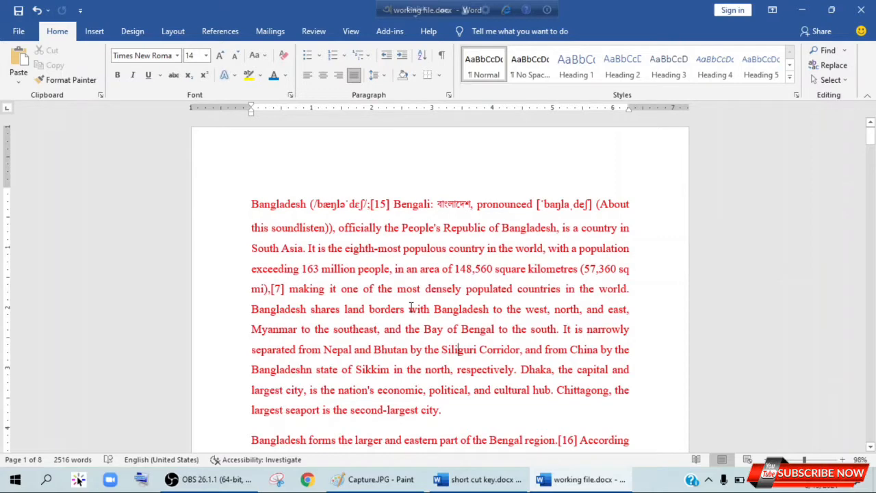
{"action": "key", "text": "ctrl+a"}
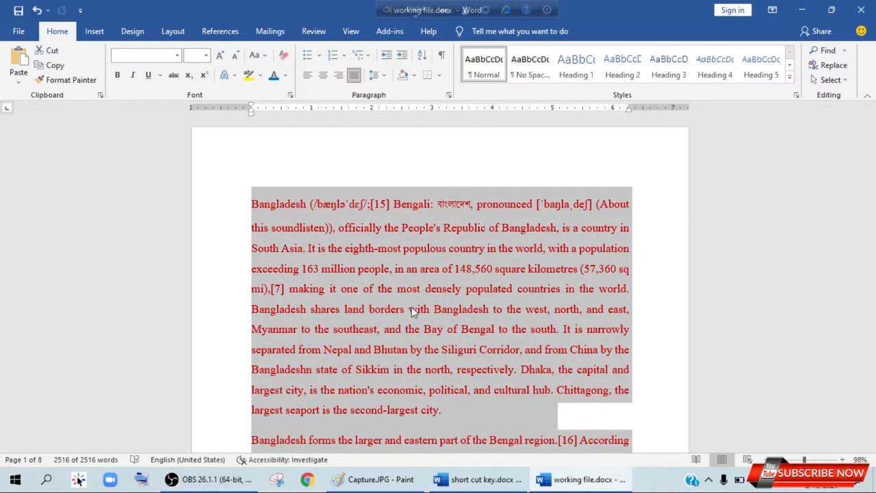
- Switch to Paint and replace the ovals on the keyboard picture with red ovals around Ctrl and A (A about 54 × 70 px)
{"action": "left_click", "coordinate": [381, 479]}
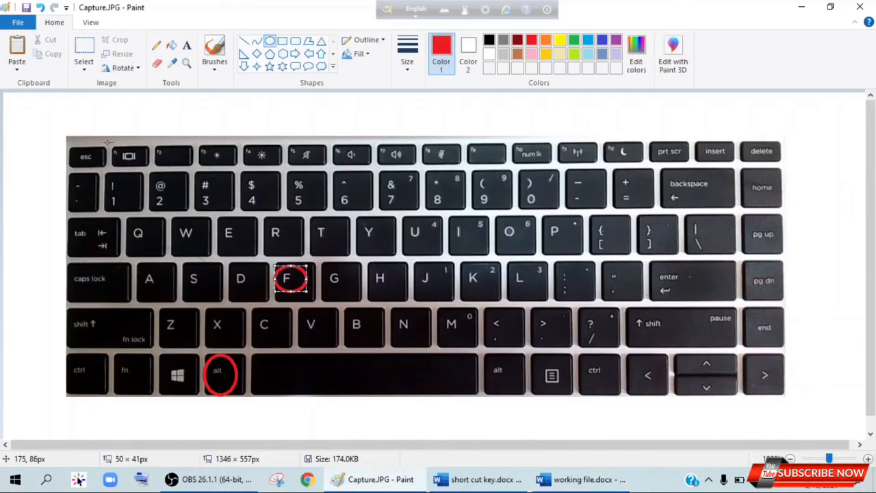
{"action": "left_click", "coordinate": [39, 7]}
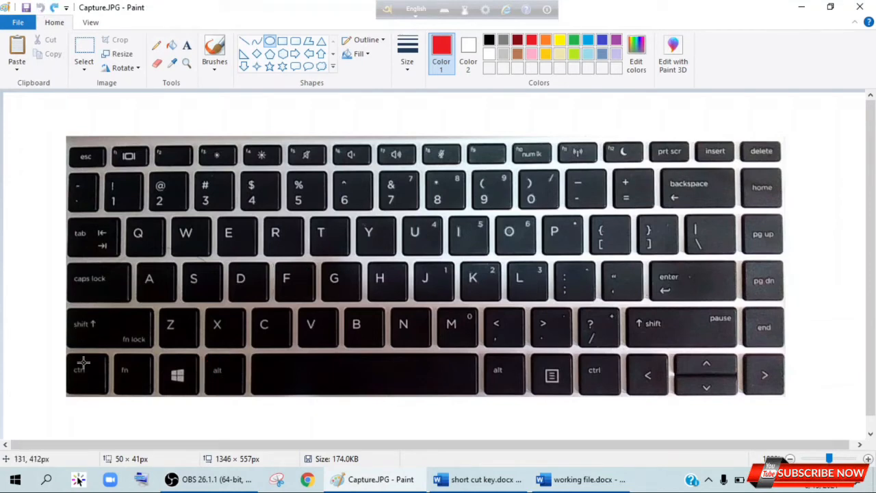
{"action": "left_click_drag", "start_coordinate": [63, 354], "coordinate": [105, 401]}
{"action": "left_click_drag", "start_coordinate": [134, 255], "coordinate": [170, 301]}
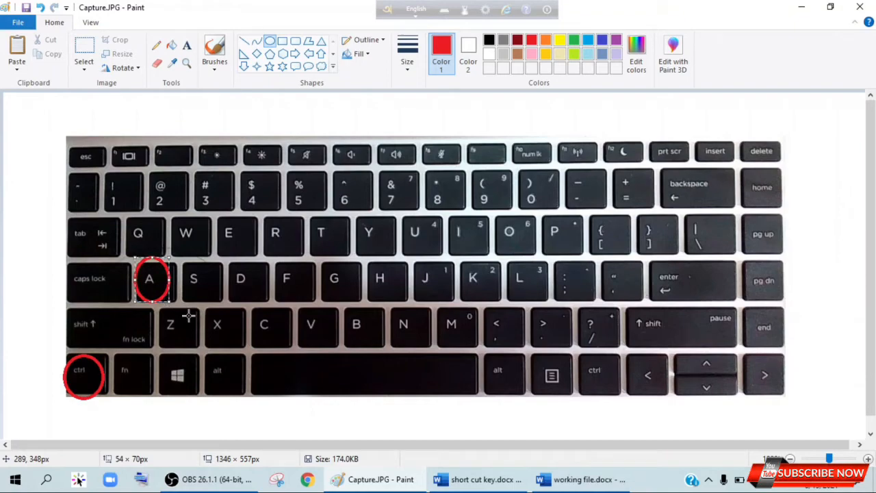
- Select and delete all the text in working file.docx in Word, undo the deletion, and clear the selection
{"action": "left_click", "coordinate": [588, 482]}
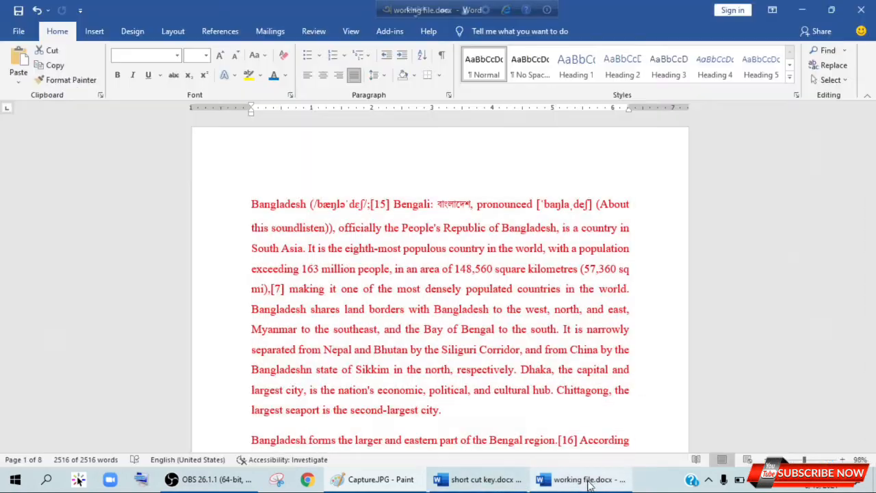
{"action": "key", "text": "ctrl+a"}
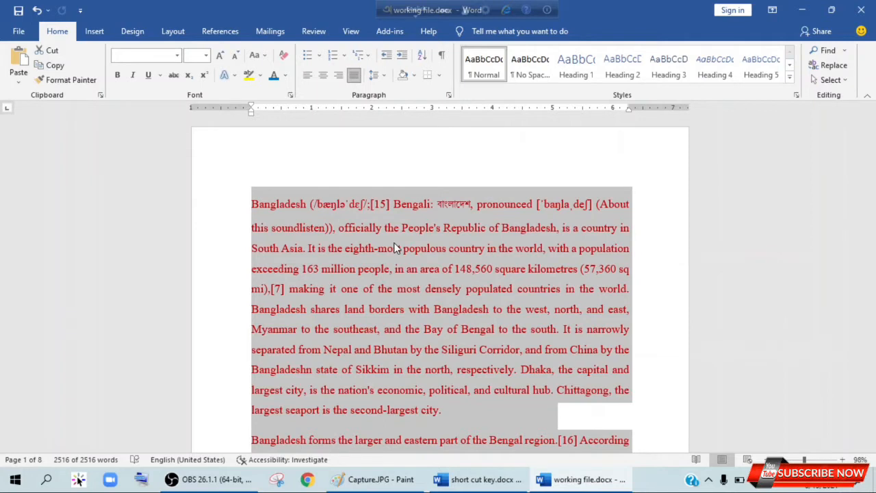
{"action": "key", "text": "Delete"}
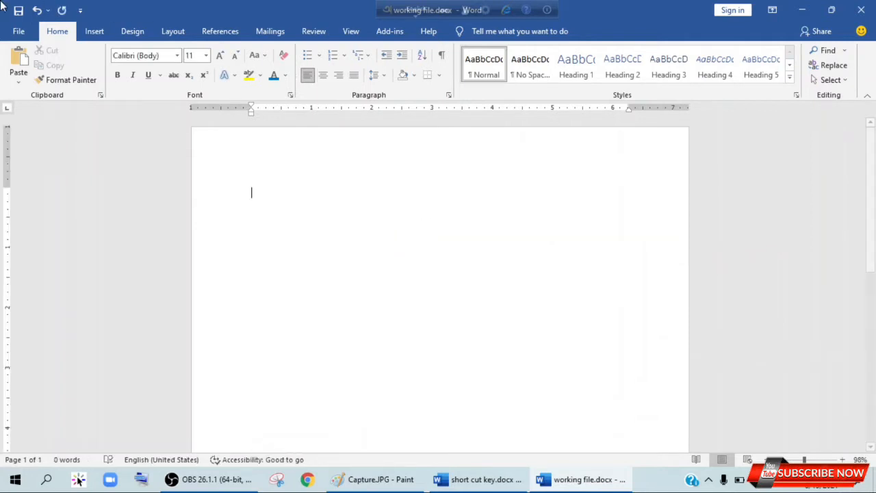
{"action": "left_click", "coordinate": [37, 10]}
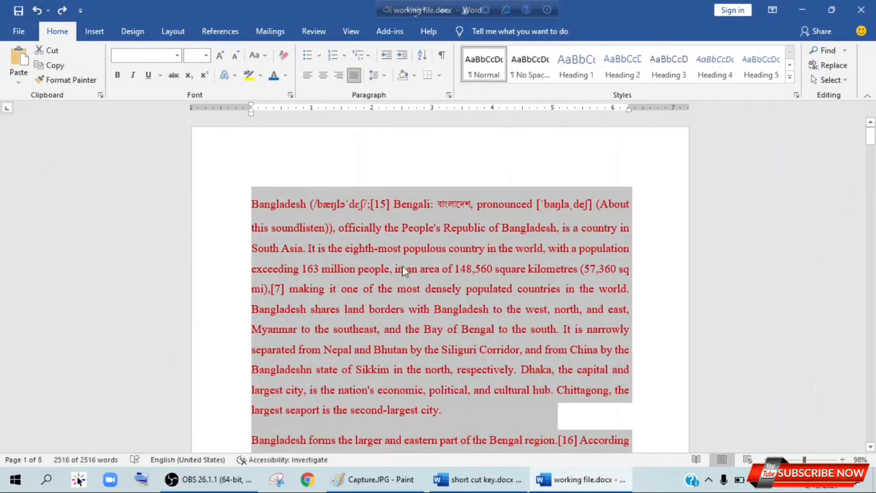
{"action": "left_click", "coordinate": [394, 293]}
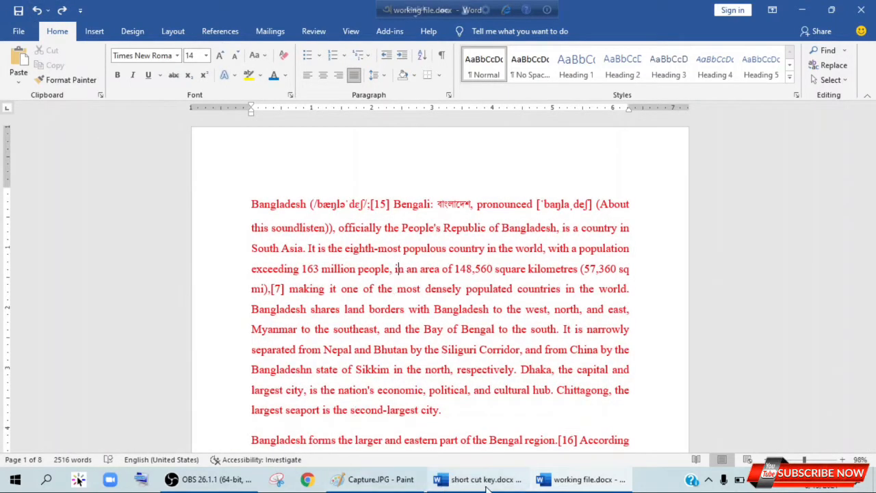
- Check the shortcut table in short cut key.docx, and undo the ovals around Ctrl and A on the Paint keyboard picture
{"action": "left_click", "coordinate": [460, 487]}
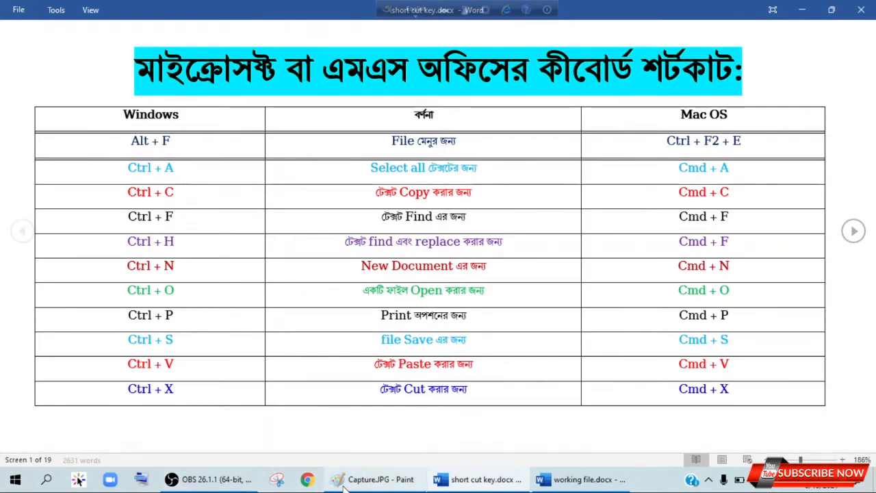
{"action": "left_click", "coordinate": [376, 479]}
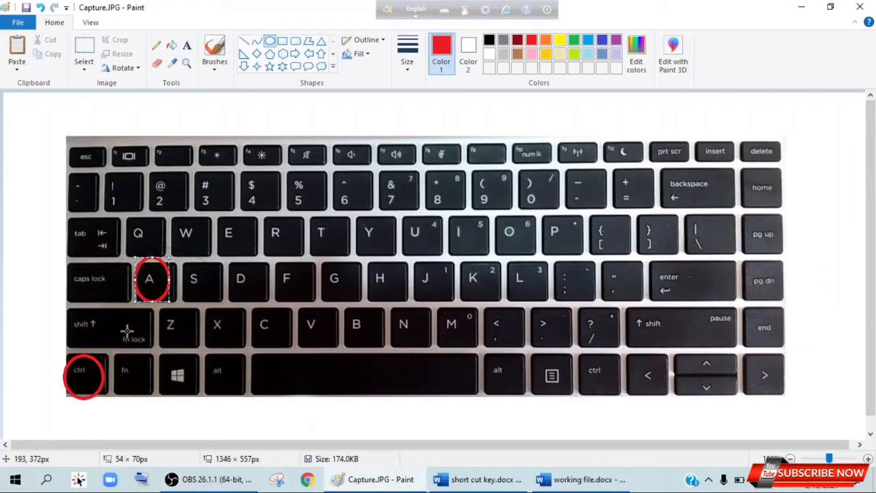
{"action": "left_click", "coordinate": [42, 9]}
{"action": "left_click", "coordinate": [42, 8]}
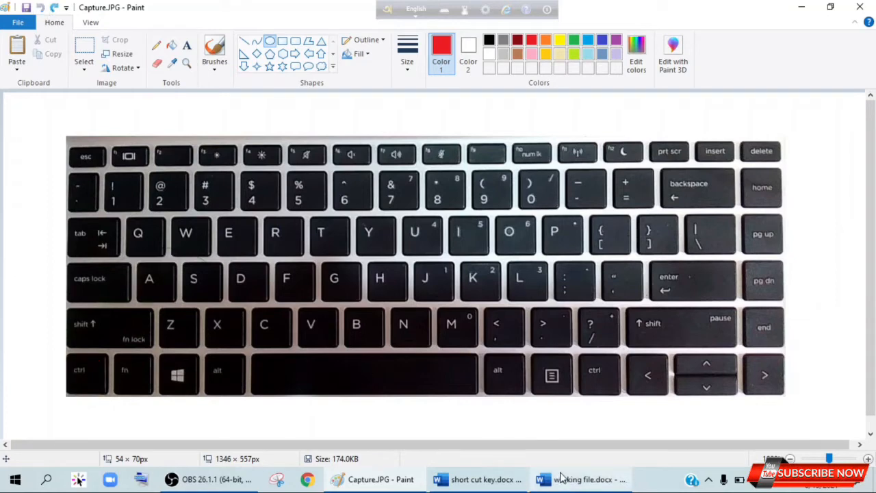
- Consult the shortcut table in short cut key.docx and select the entire text of working file.docx in Word
{"action": "left_click", "coordinate": [480, 479]}
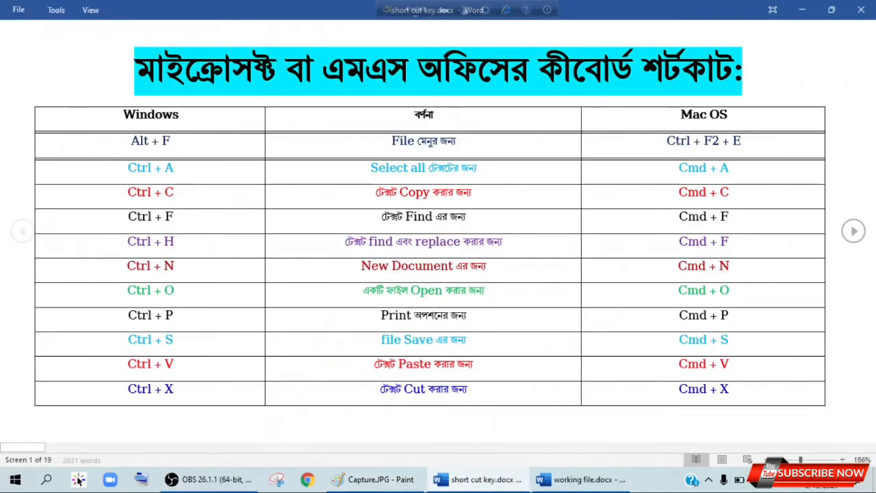
{"action": "left_click", "coordinate": [582, 479]}
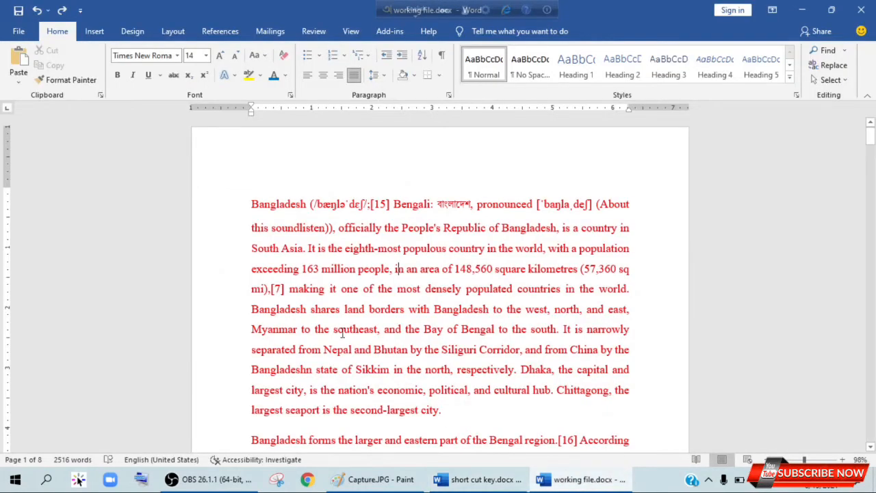
{"action": "key", "text": "ctrl+a"}
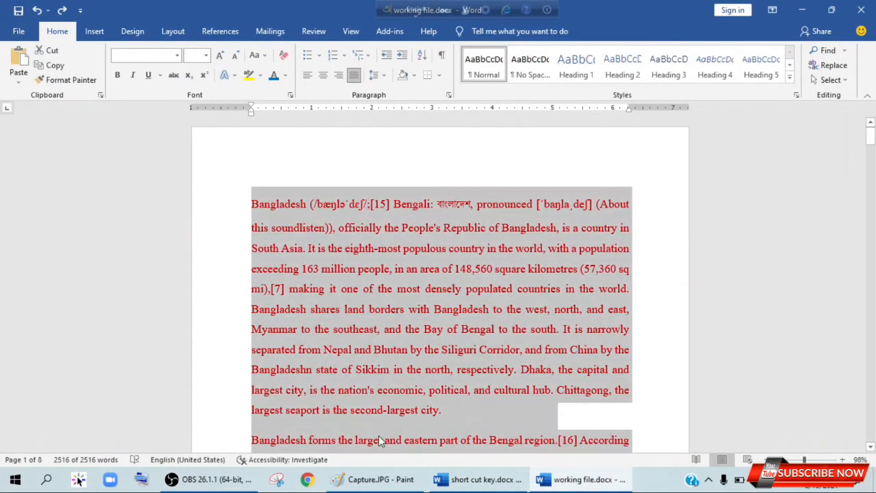
- In Paint, draw red ovals around Ctrl and A (A about 43 × 48 px), and around Ctrl again and C (C about 60 × 51 px)
{"action": "left_click", "coordinate": [375, 479]}
{"action": "left_click_drag", "start_coordinate": [60, 355], "coordinate": [103, 396]}
{"action": "left_click_drag", "start_coordinate": [134, 264], "coordinate": [163, 297]}
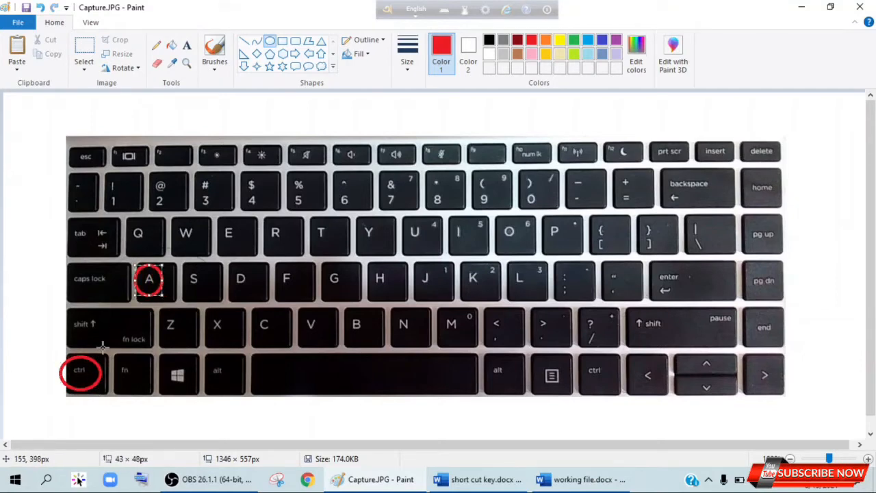
{"action": "left_click_drag", "start_coordinate": [63, 358], "coordinate": [101, 388]}
{"action": "left_click_drag", "start_coordinate": [252, 312], "coordinate": [293, 347]}
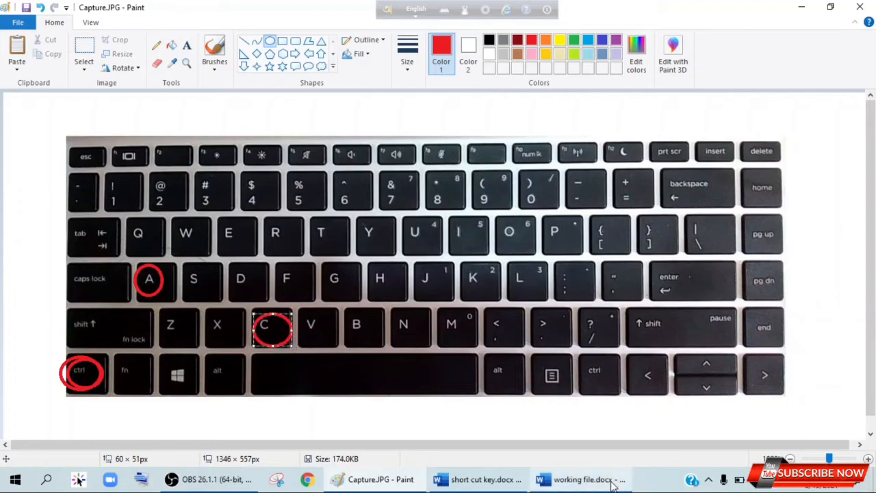
- Paste a copy of the whole document text at the very beginning of working file.docx in Word and dismiss the paste options
{"action": "left_click", "coordinate": [582, 479]}
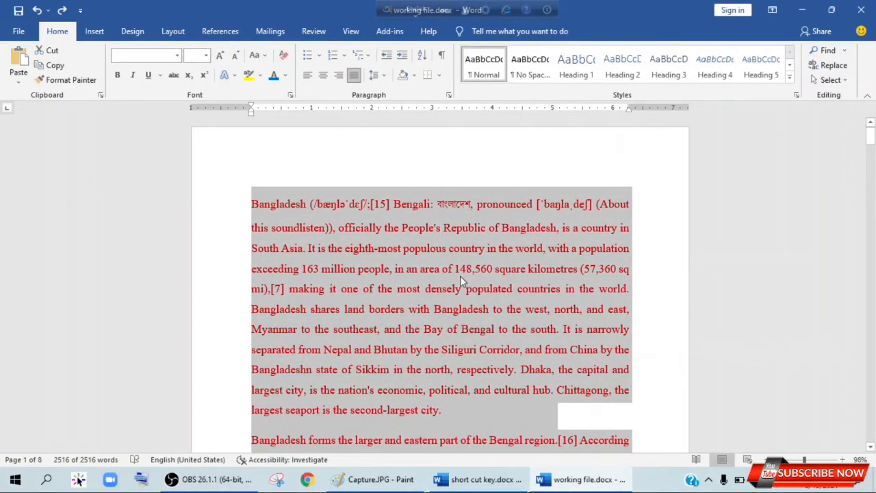
{"action": "left_click", "coordinate": [264, 199]}
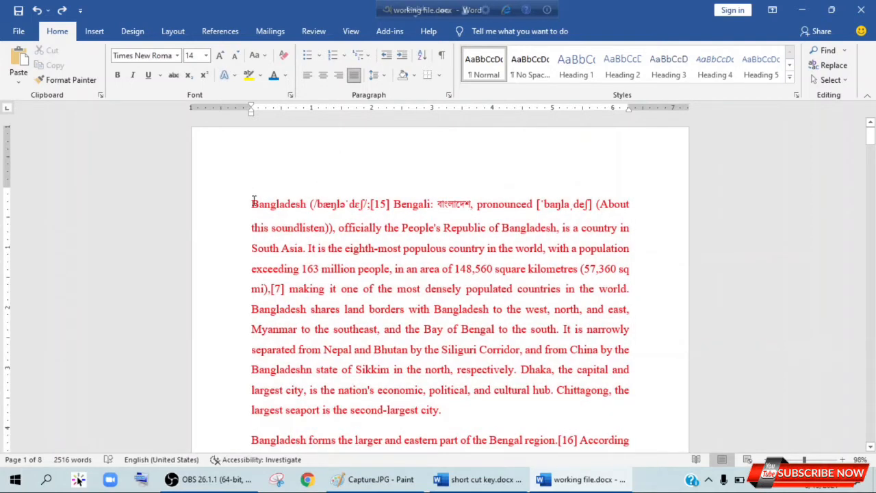
{"action": "key", "text": "ctrl+v"}
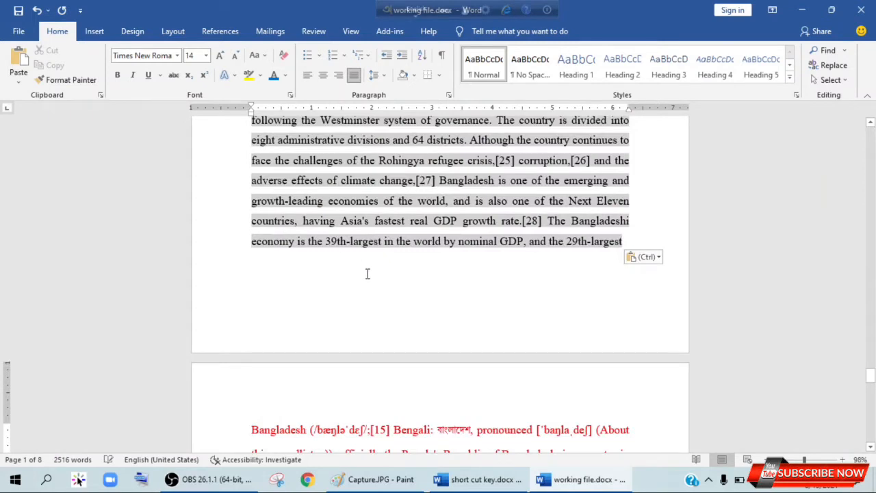
{"action": "key", "text": "ctrl"}
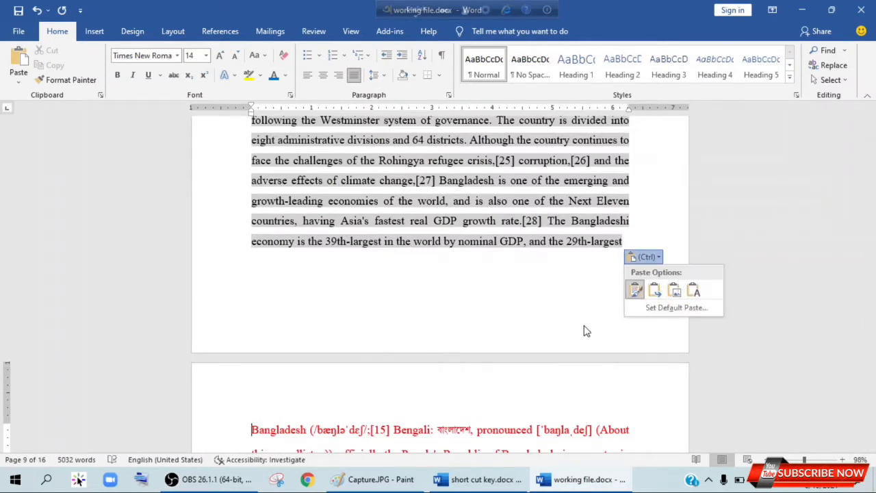
{"action": "key", "text": "Escape"}
- Select the Ctrl + F entry in short cut key.docx and circle Ctrl (about 60 × 65 px) and F (about 55 × 50 px) in Paint
{"action": "left_click", "coordinate": [477, 479]}
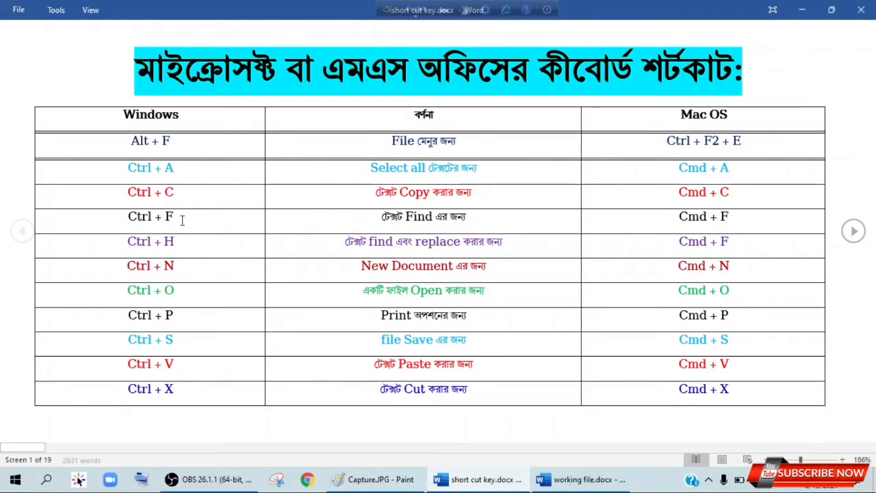
{"action": "left_click_drag", "start_coordinate": [175, 218], "coordinate": [124, 219]}
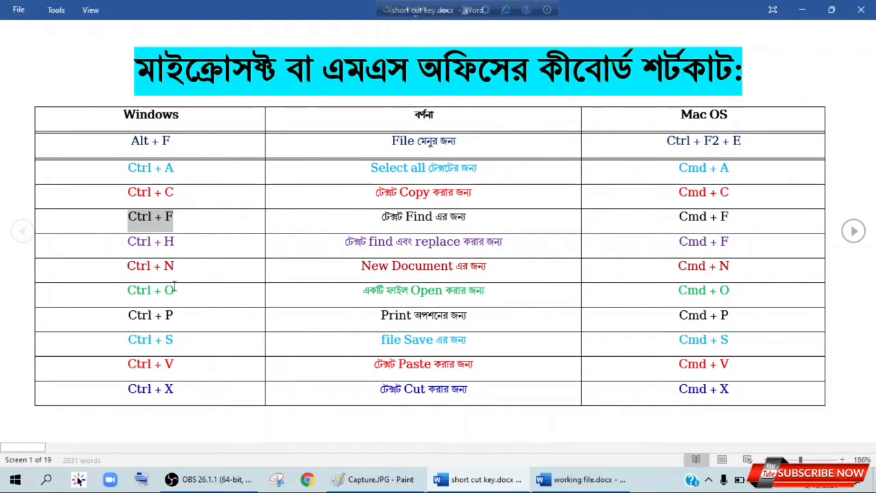
{"action": "left_click", "coordinate": [378, 480]}
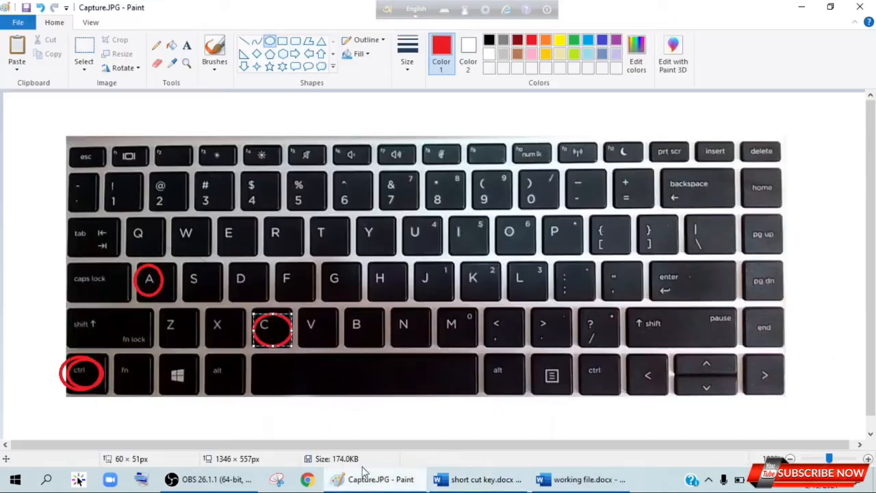
{"action": "left_click_drag", "start_coordinate": [62, 357], "coordinate": [103, 401]}
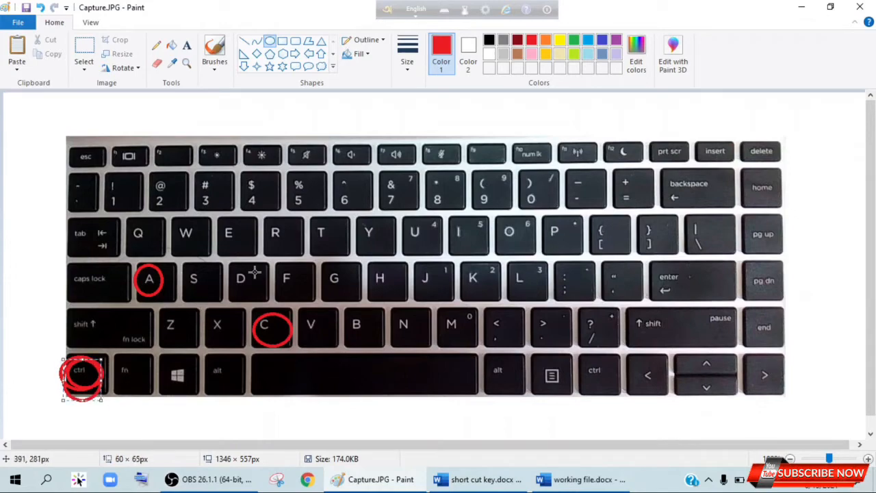
{"action": "mouse_move", "coordinate": [274, 263]}
{"action": "left_mouse_down"}
{"action": "mouse_move", "coordinate": [290, 293]}
{"action": "mouse_move", "coordinate": [311, 298]}
{"action": "left_mouse_up"}
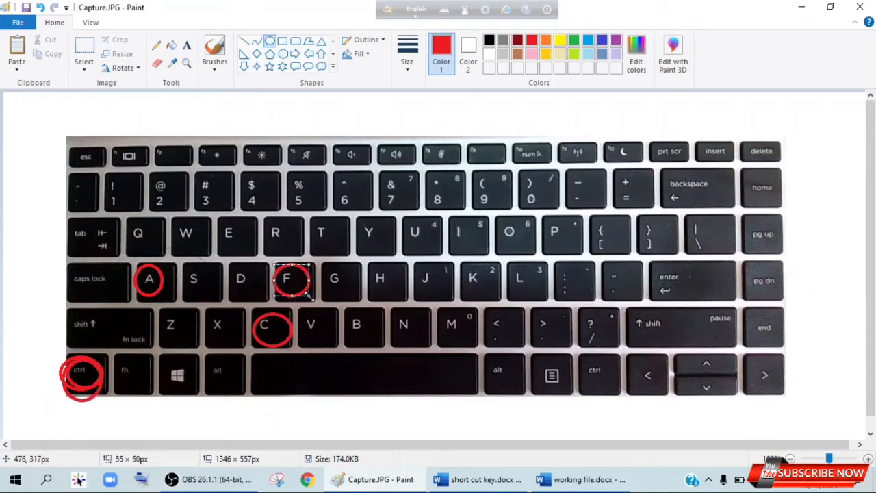
- Search working file.docx in Word for the word "face" and look through the document for its occurrences
{"action": "left_click", "coordinate": [578, 479]}
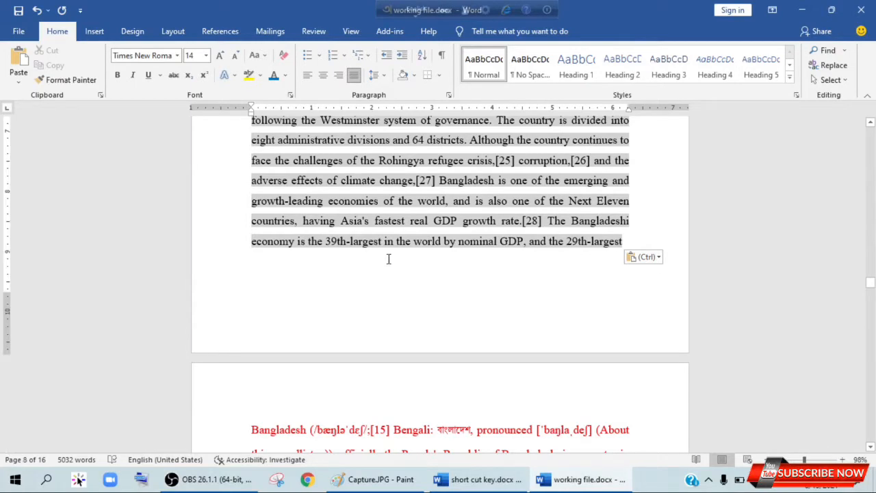
{"action": "key", "text": "ctrl+f"}
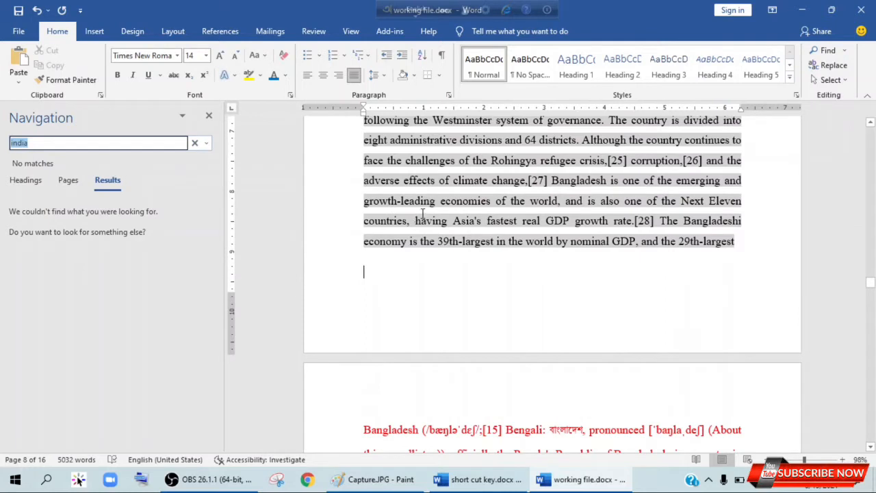
{"action": "left_click", "coordinate": [385, 161]}
{"action": "left_click_drag", "start_coordinate": [385, 161], "coordinate": [364, 162]}
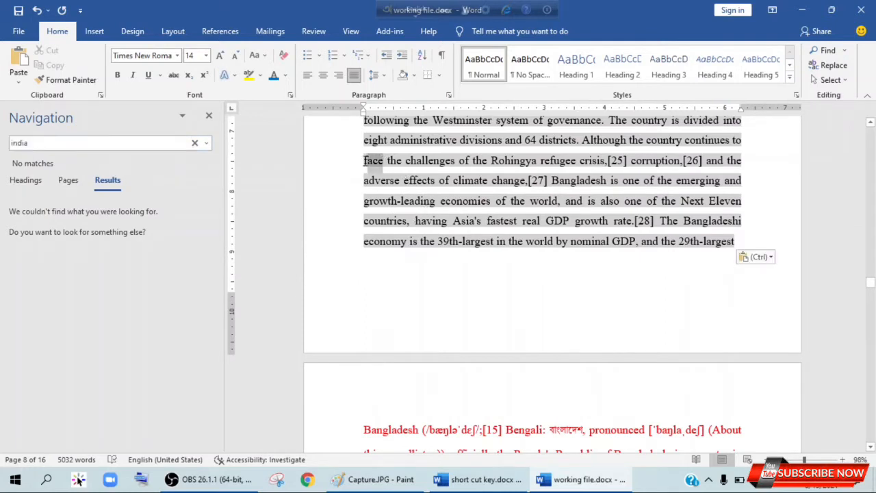
{"action": "left_click", "coordinate": [107, 145]}
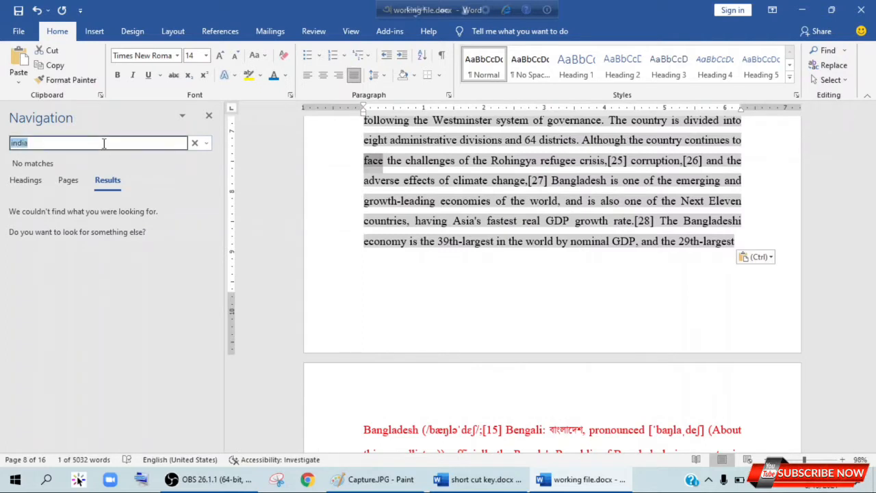
{"action": "type", "text": "face"}
{"action": "scroll", "coordinate": [529, 211], "scroll_direction": "up", "scroll_amount": 2}
{"action": "scroll", "coordinate": [492, 233], "scroll_direction": "down", "scroll_amount": 10}
{"action": "scroll", "coordinate": [599, 282], "scroll_direction": "down", "scroll_amount": 3}
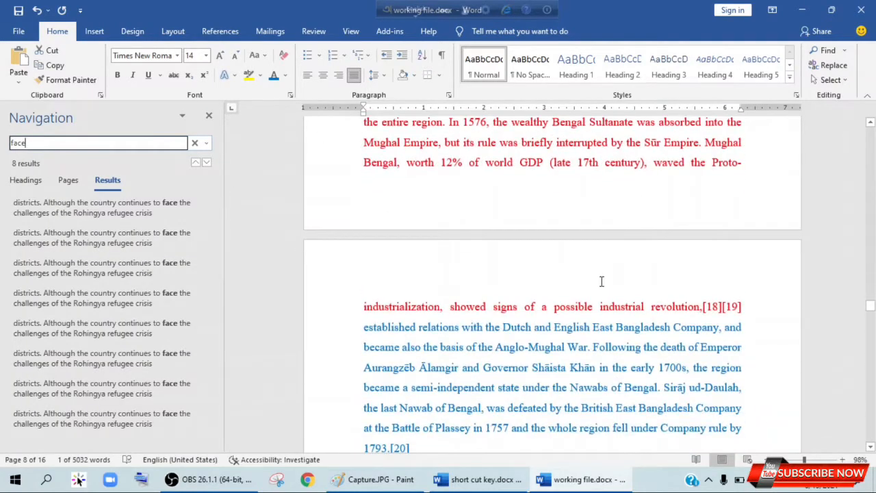
- Close the search for "face" and place the cursor back in the text of working file.docx
{"action": "scroll", "coordinate": [603, 282], "scroll_direction": "up", "scroll_amount": 15}
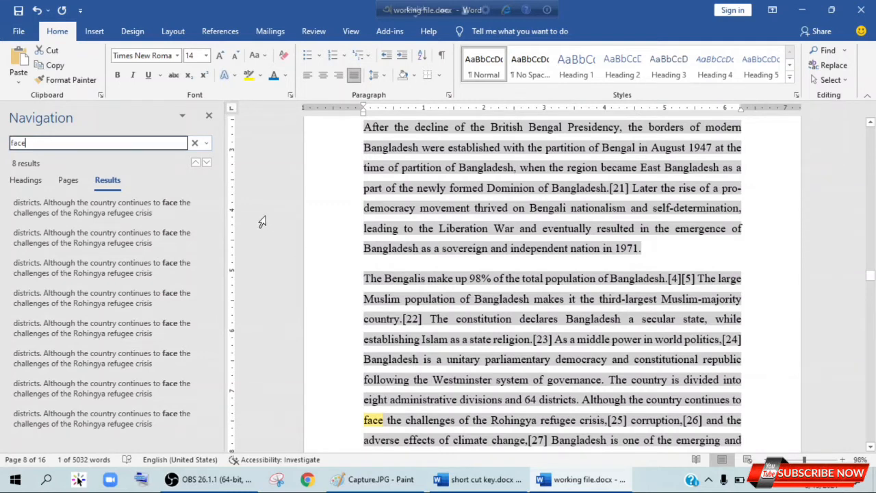
{"action": "left_click", "coordinate": [209, 115]}
{"action": "left_click", "coordinate": [514, 249]}
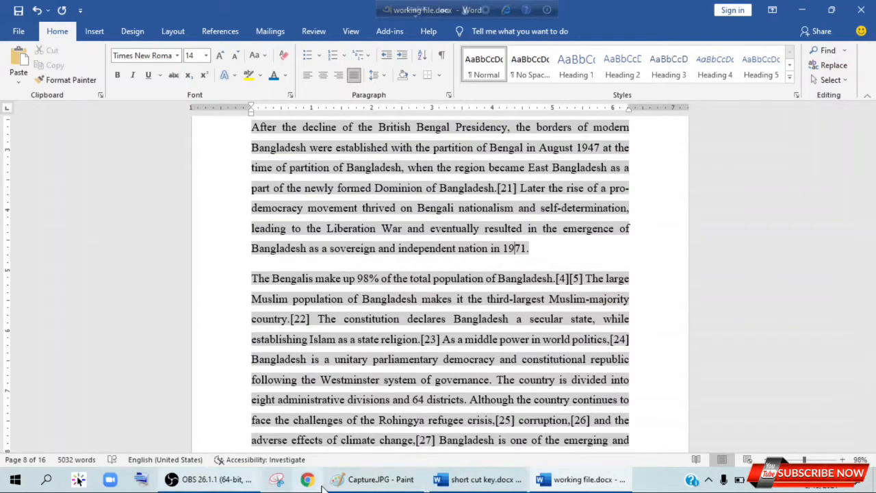
- Switch to short cut key.docx and go to the Ctrl + H entry in the Windows column
{"action": "left_click", "coordinate": [370, 481]}
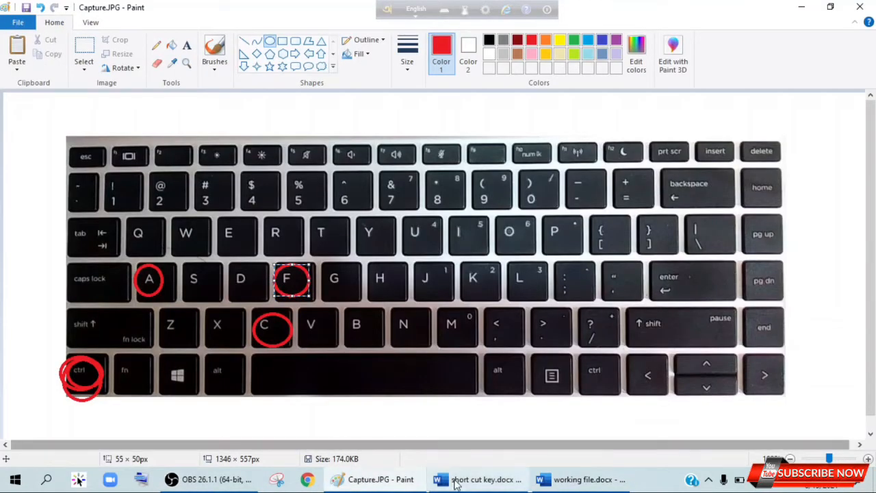
{"action": "left_click", "coordinate": [453, 481]}
{"action": "left_click", "coordinate": [180, 241]}
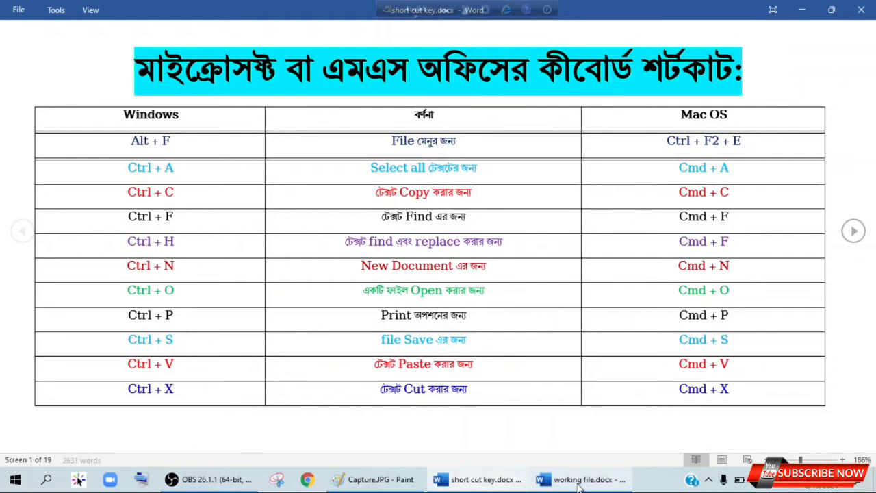
- In Paint, undo the earlier red ovals on the keyboard picture and circle Ctrl and H (H about 59 × 67 px)
{"action": "left_click", "coordinate": [342, 482]}
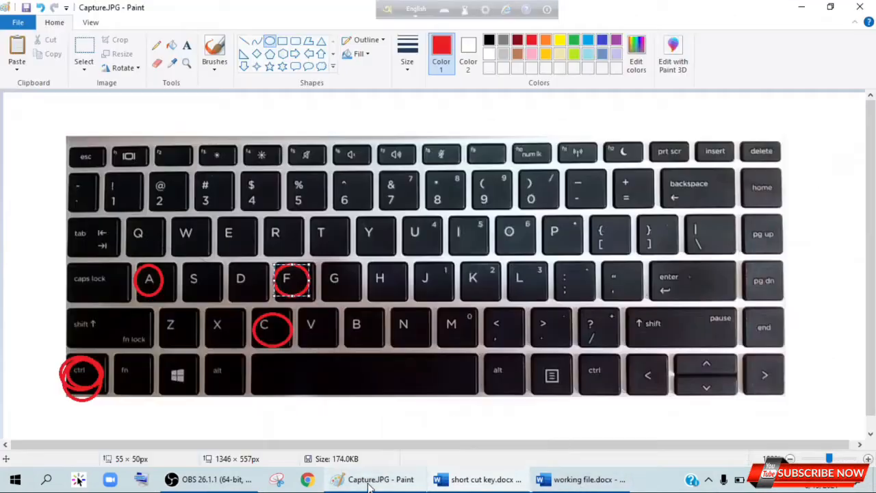
{"action": "left_click", "coordinate": [40, 8]}
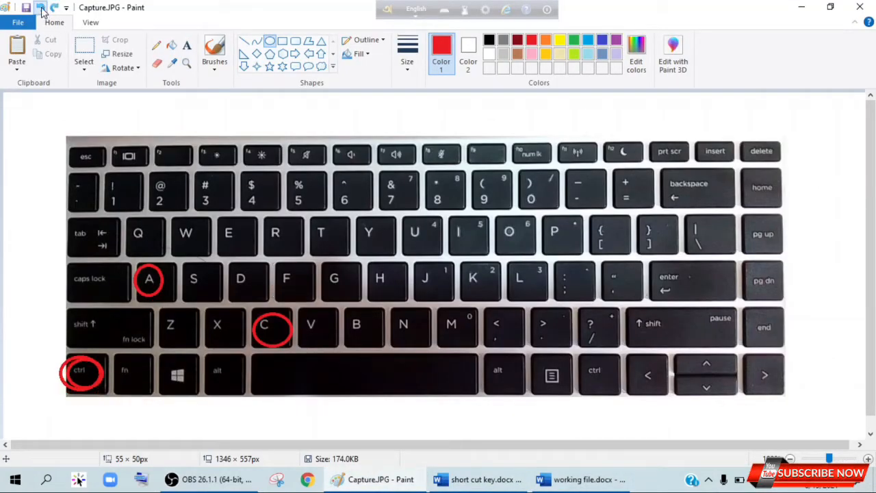
{"action": "left_click", "coordinate": [41, 8]}
{"action": "left_click", "coordinate": [40, 7]}
{"action": "left_click", "coordinate": [41, 7]}
{"action": "mouse_move", "coordinate": [63, 355]}
{"action": "left_mouse_down"}
{"action": "mouse_move", "coordinate": [88, 385]}
{"action": "mouse_move", "coordinate": [104, 386]}
{"action": "left_mouse_up"}
{"action": "mouse_move", "coordinate": [365, 259]}
{"action": "left_mouse_down"}
{"action": "mouse_move", "coordinate": [388, 297]}
{"action": "mouse_move", "coordinate": [404, 305]}
{"action": "left_mouse_up"}
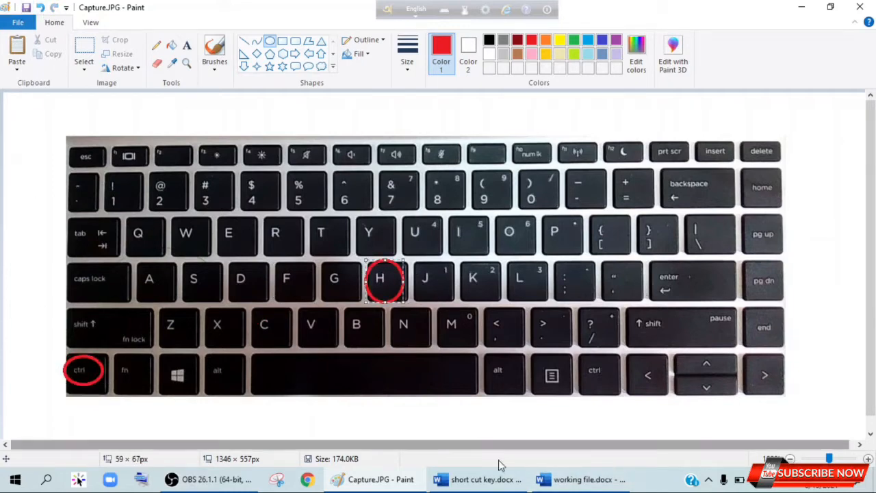
- In working file.docx in Word, replace all occurrences of "the" with "in" using Find and Replace
{"action": "left_click", "coordinate": [581, 480]}
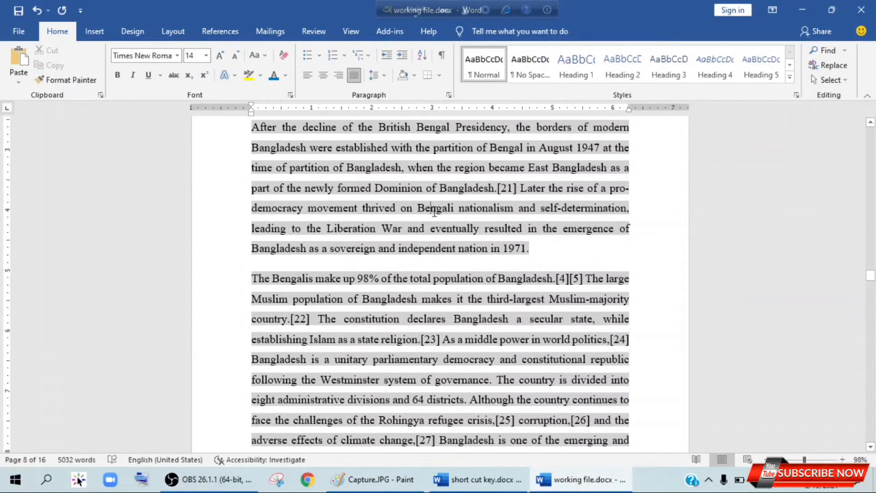
{"action": "key", "text": "ctrl+h"}
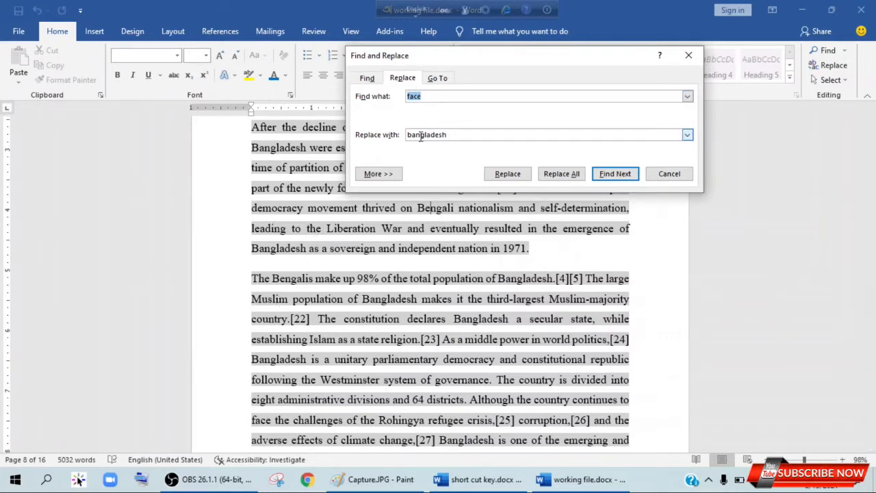
{"action": "type", "text": "tah"}
{"action": "left_click_drag", "start_coordinate": [456, 136], "coordinate": [408, 136]}
{"action": "type", "text": "in"}
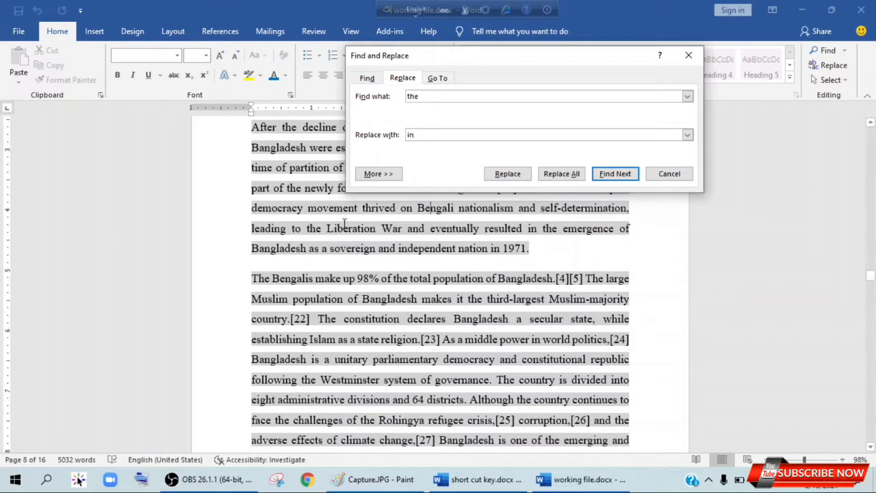
{"action": "left_click", "coordinate": [560, 176]}
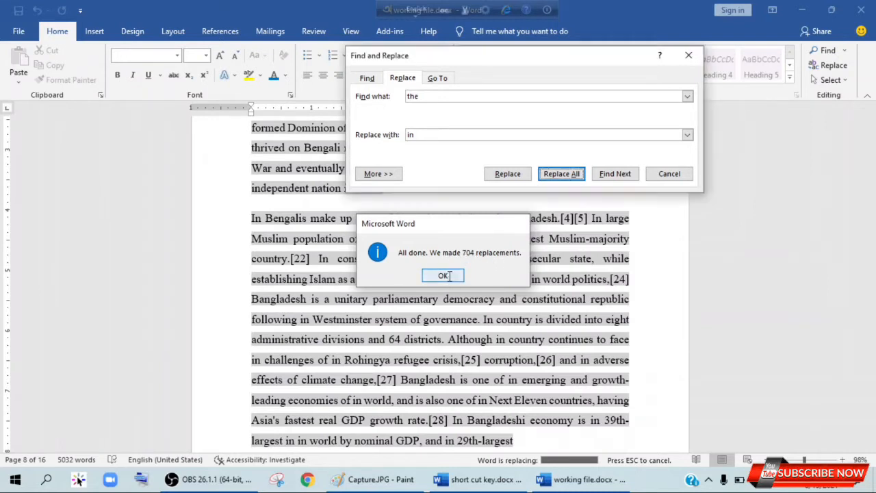
{"action": "left_click", "coordinate": [446, 277]}
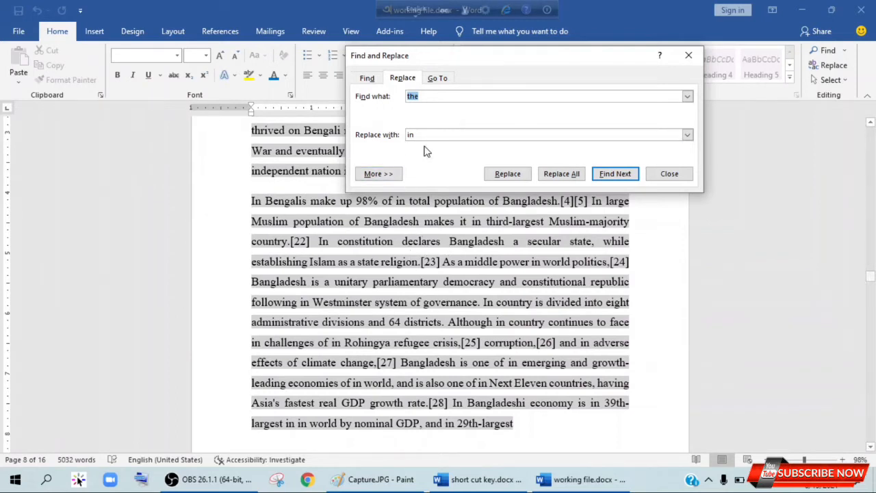
- Run a replacement of all occurrences of "adn" with "and" and close the Find and Replace dialog
{"action": "left_click", "coordinate": [428, 96]}
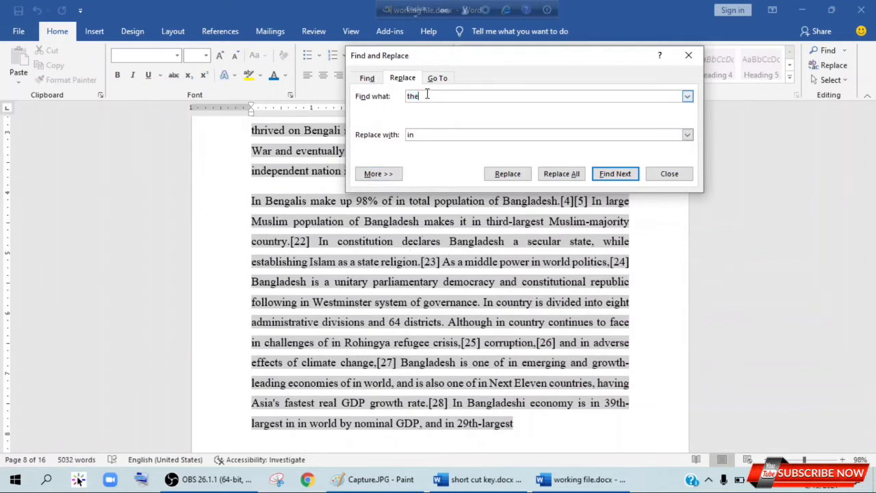
{"action": "left_click", "coordinate": [510, 283]}
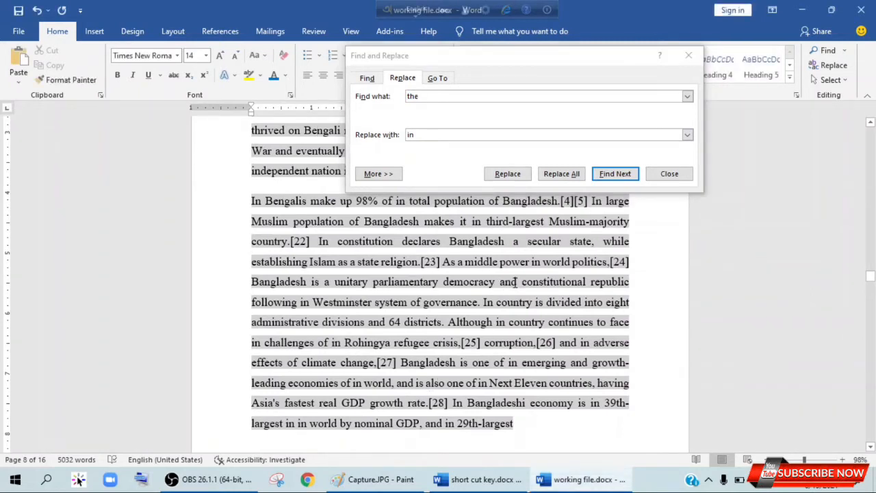
{"action": "left_click", "coordinate": [428, 99]}
{"action": "left_click_drag", "start_coordinate": [427, 99], "coordinate": [395, 100]}
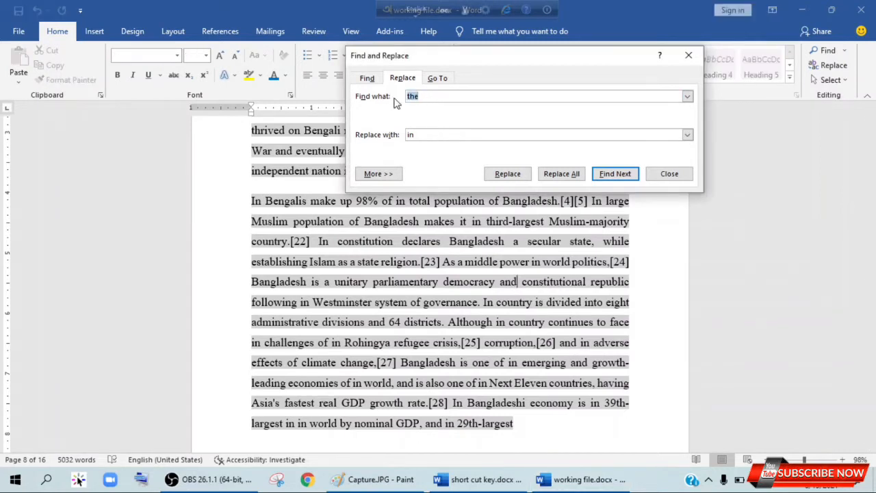
{"action": "type", "text": "adn"}
{"action": "double_click", "coordinate": [438, 135]}
{"action": "type", "text": "an"}
{"action": "left_click", "coordinate": [568, 175]}
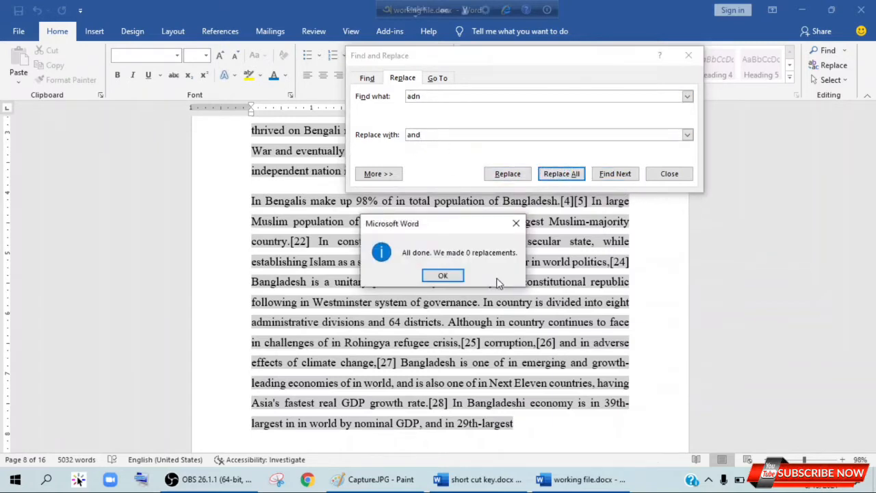
{"action": "left_click", "coordinate": [515, 224]}
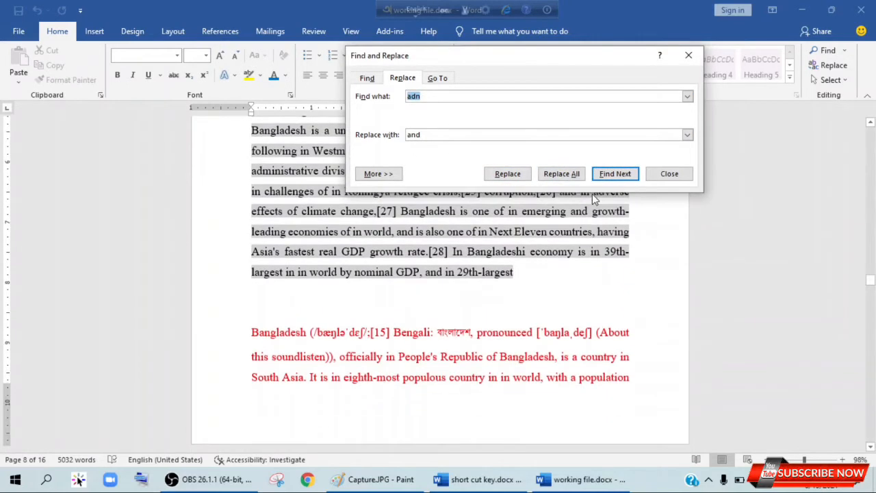
{"action": "left_click", "coordinate": [693, 57]}
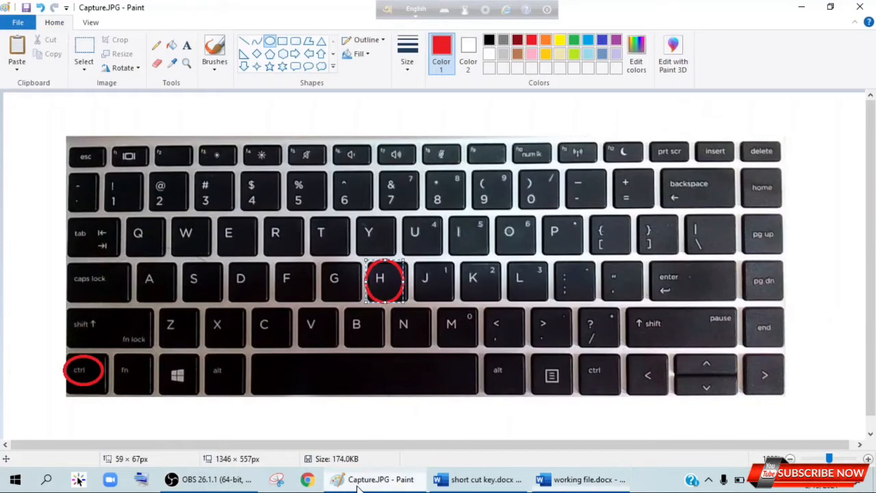
- Select the Ctrl + N entry in the Windows column of short cut key.docx
{"action": "left_click", "coordinate": [357, 482]}
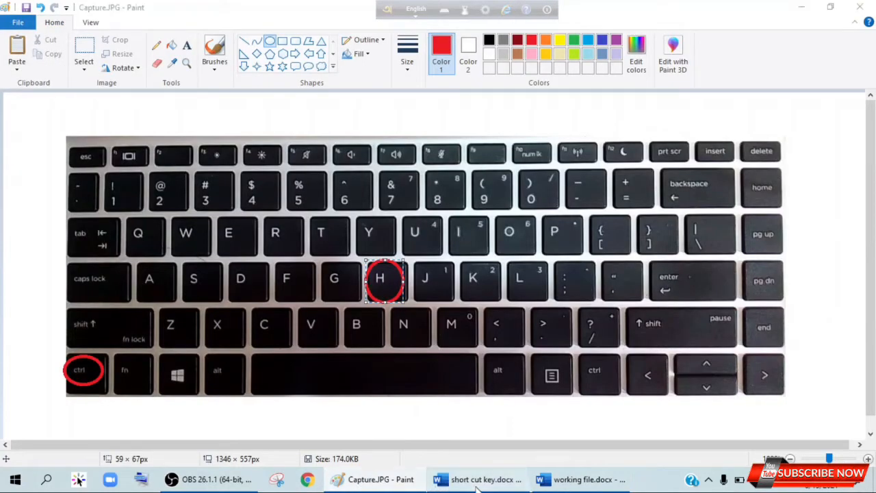
{"action": "left_click", "coordinate": [477, 484]}
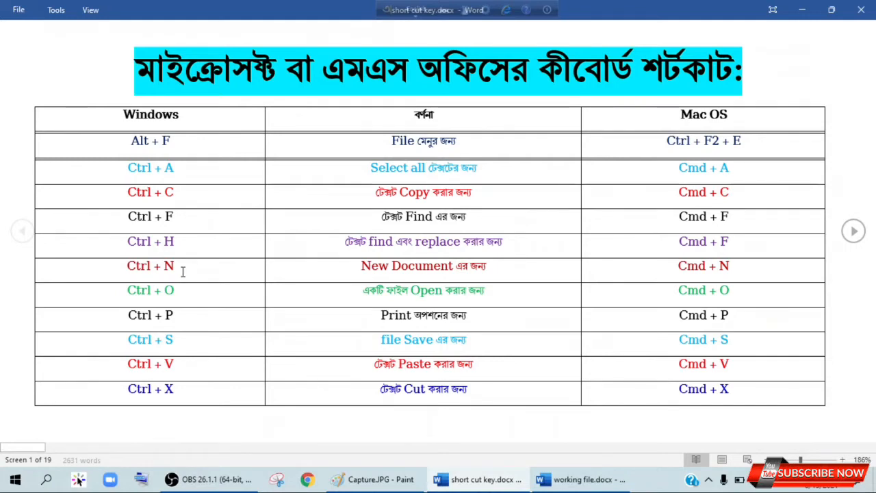
{"action": "left_click_drag", "start_coordinate": [181, 271], "coordinate": [127, 270]}
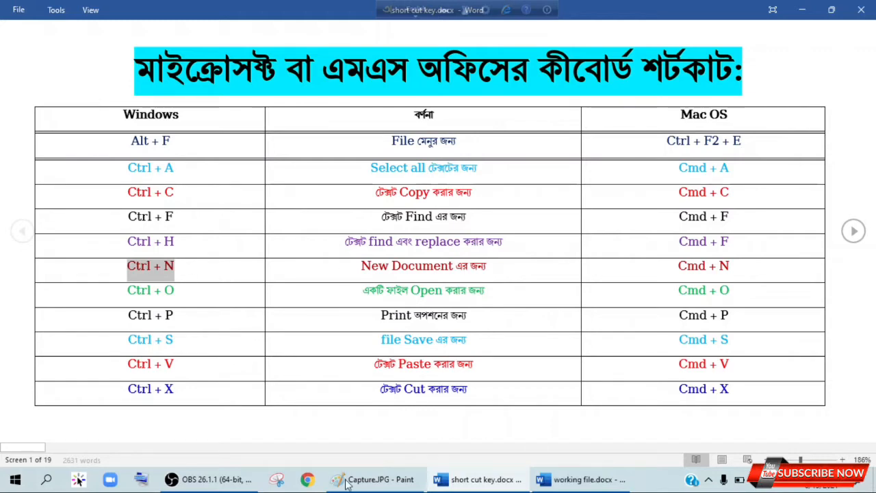
- In Paint, circle Ctrl (about 41 × 37 px) and N in red on the keyboard picture, and undo the last three ovals
{"action": "left_click", "coordinate": [375, 479]}
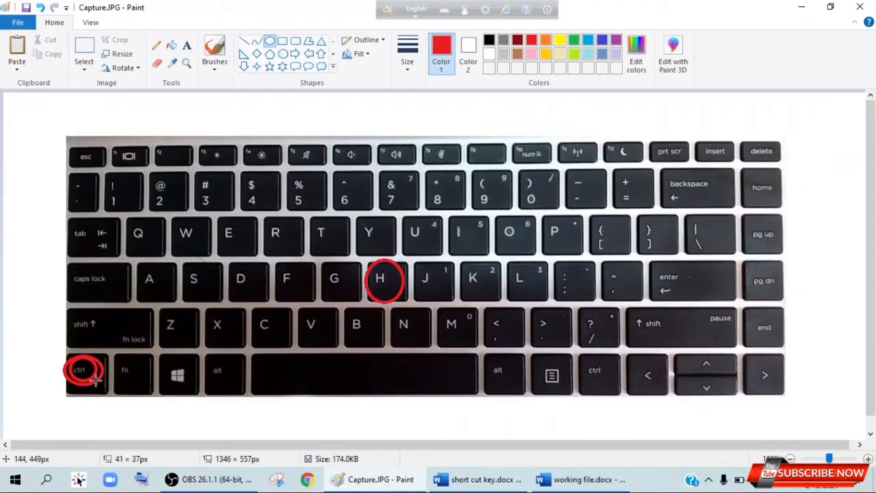
{"action": "left_click_drag", "start_coordinate": [383, 316], "coordinate": [423, 347]}
{"action": "left_click", "coordinate": [41, 8]}
{"action": "left_click", "coordinate": [41, 7]}
{"action": "left_click", "coordinate": [41, 7]}
- From working file.docx in Word, create two new blank documents, the second from the Blank document template, and close both
{"action": "left_click", "coordinate": [578, 479]}
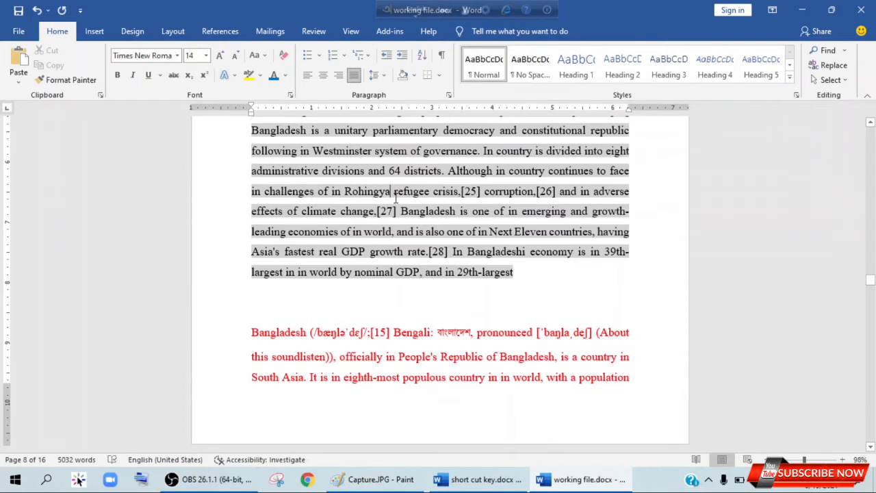
{"action": "key", "text": "ctrl+n"}
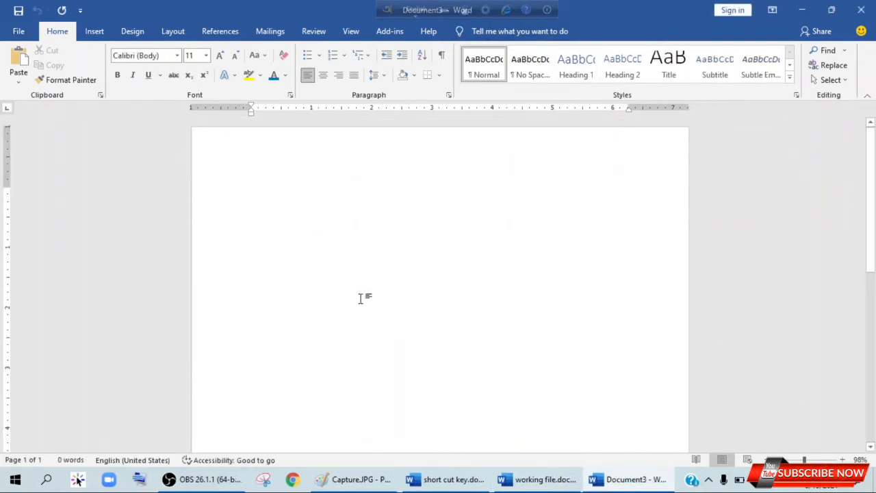
{"action": "left_click", "coordinate": [14, 31]}
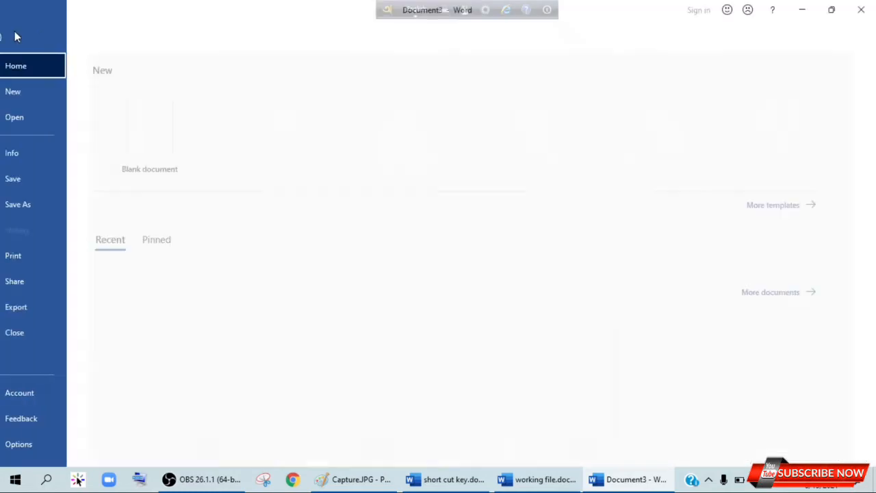
{"action": "left_click", "coordinate": [36, 94]}
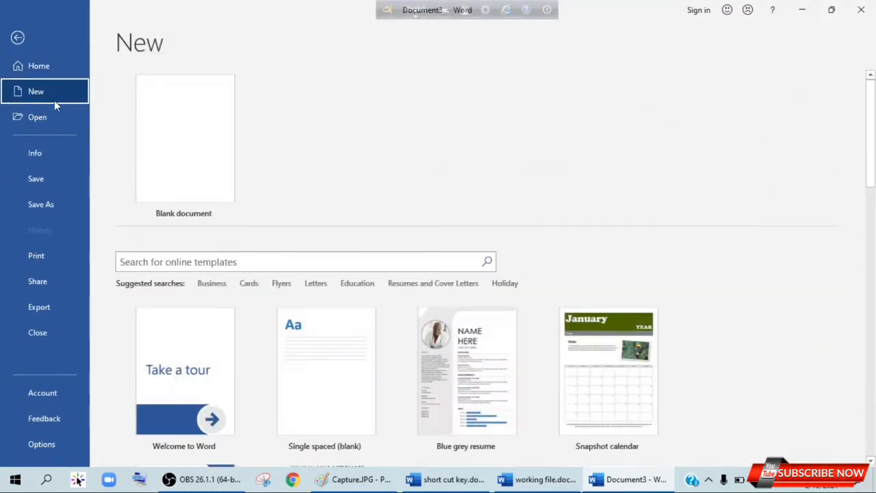
{"action": "left_click", "coordinate": [184, 155]}
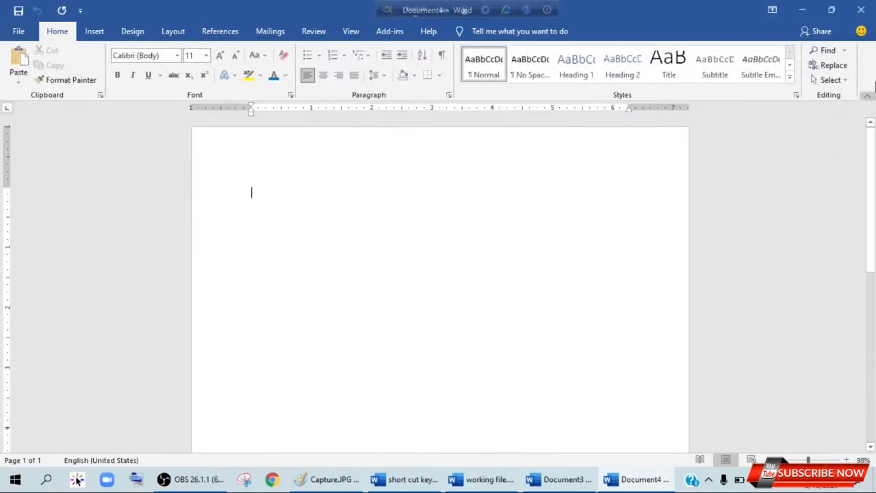
{"action": "left_click", "coordinate": [861, 11]}
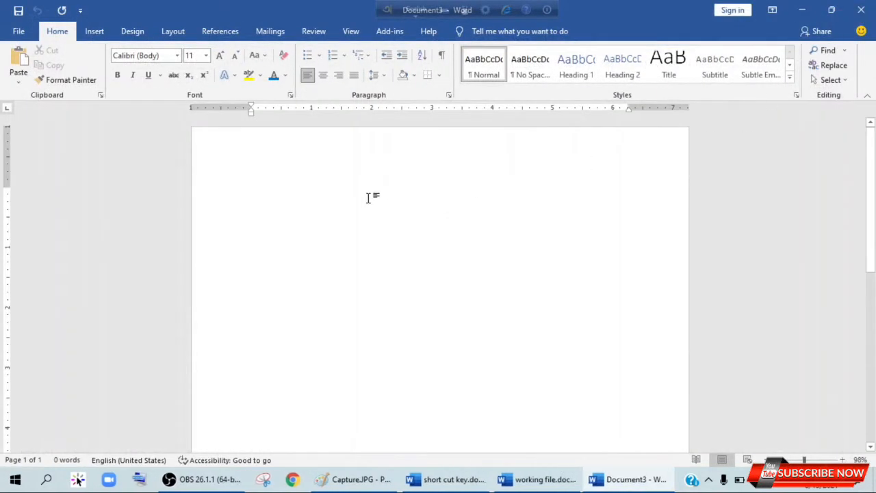
{"action": "left_click", "coordinate": [861, 9]}
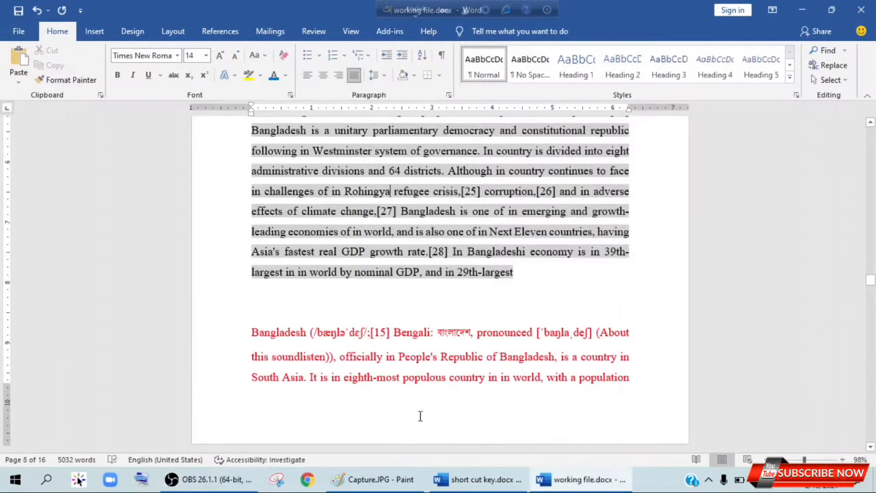
- Select the Ctrl + O entry in the Windows column of short cut key.docx, then clear the selection
{"action": "left_click", "coordinate": [474, 482]}
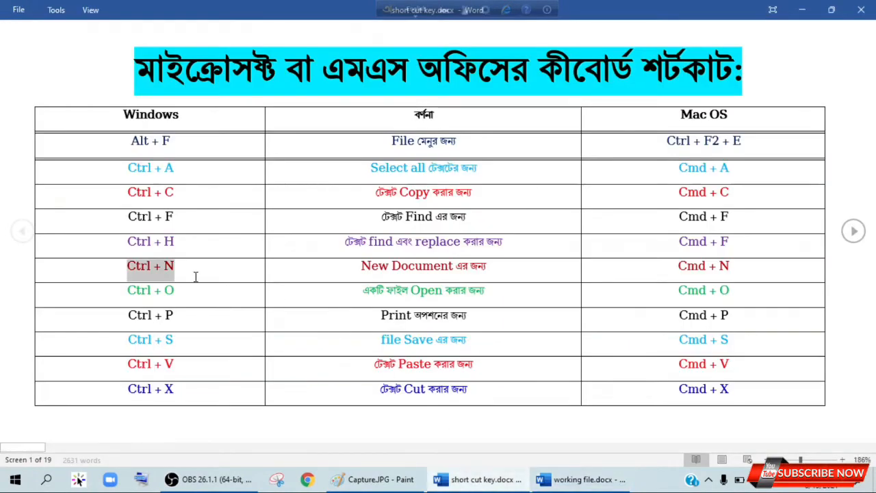
{"action": "left_click_drag", "start_coordinate": [181, 290], "coordinate": [117, 291]}
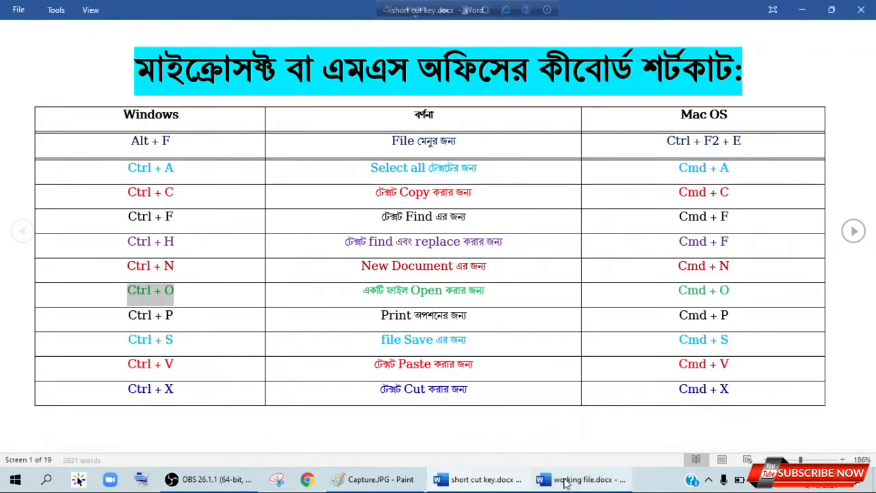
{"action": "mouse_move", "coordinate": [569, 486]}
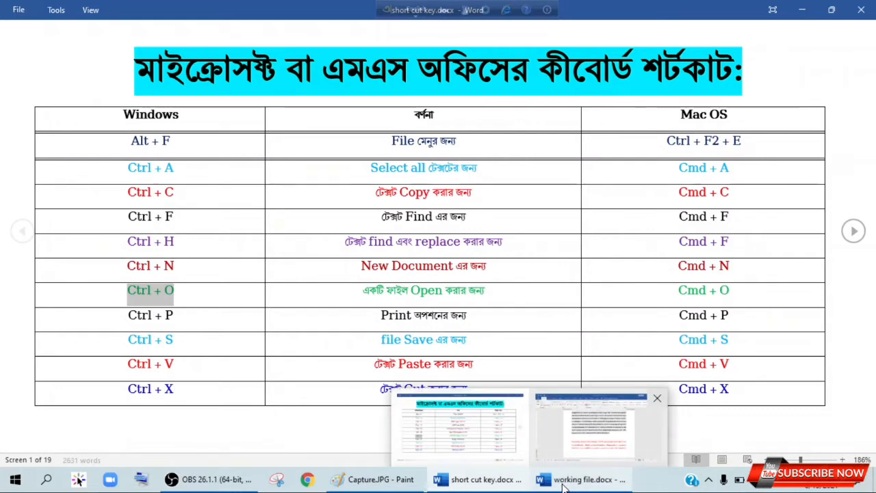
{"action": "left_click", "coordinate": [630, 268]}
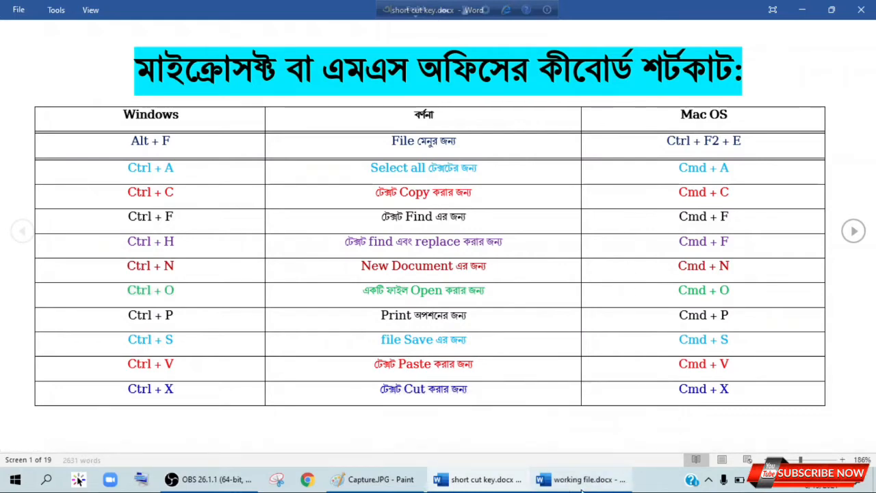
- Show the list of recent documents available for opening from working file.docx
{"action": "left_click", "coordinate": [582, 483]}
{"action": "left_click", "coordinate": [19, 34]}
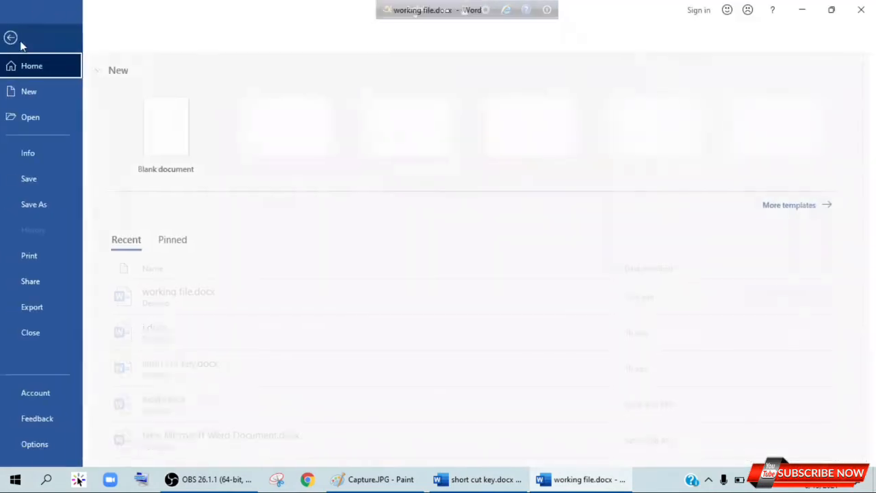
{"action": "left_click", "coordinate": [39, 117]}
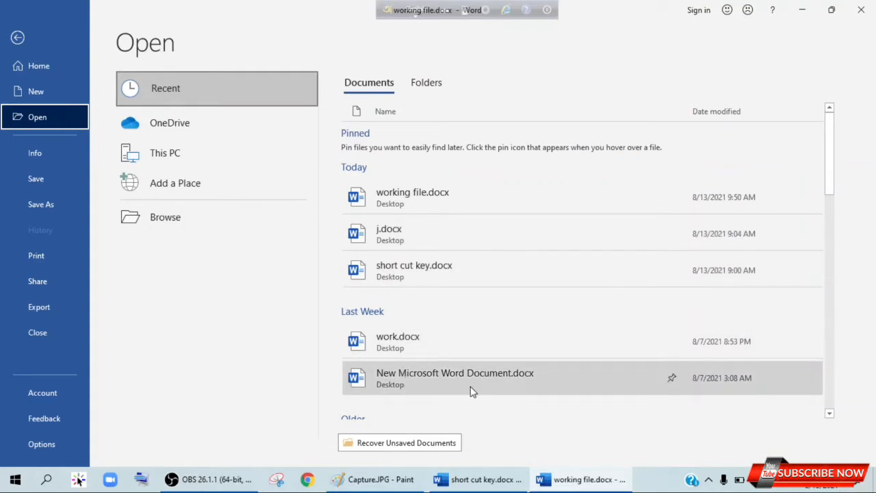
- Return to working file.docx, show the list of recent documents available for opening once more, and go back to the document
{"action": "left_click", "coordinate": [20, 37]}
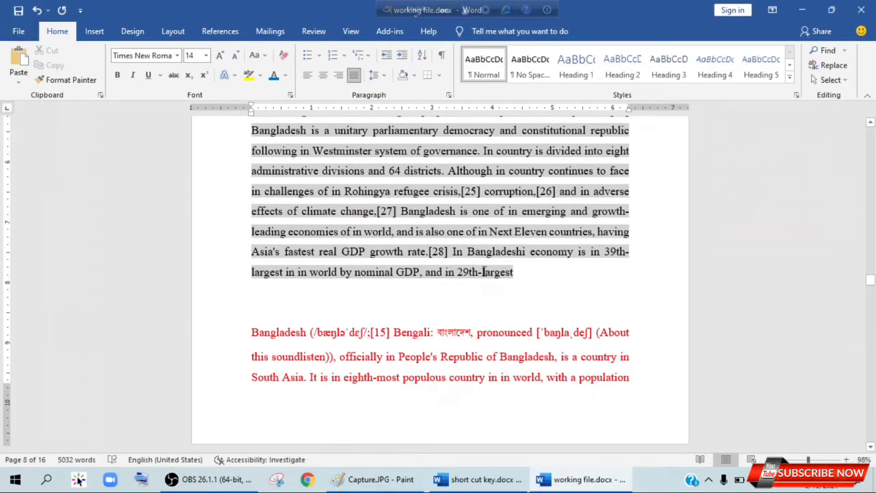
{"action": "key", "text": "ctrl+o"}
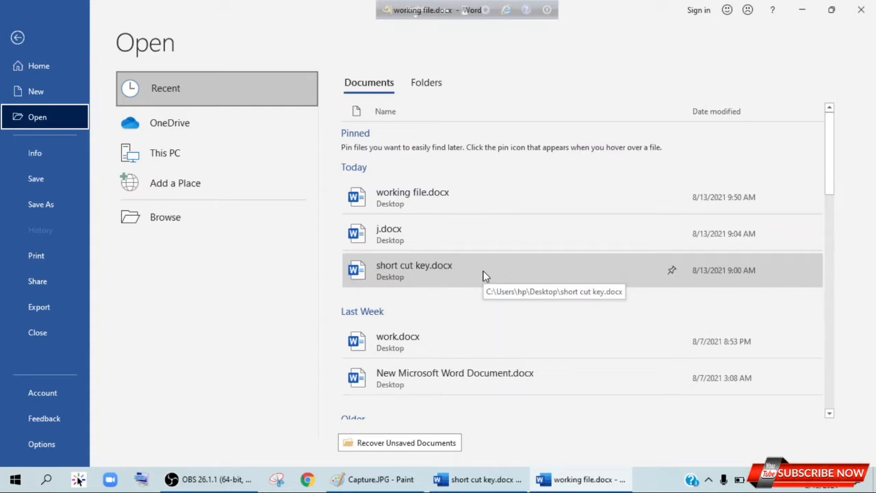
{"action": "left_click", "coordinate": [19, 37]}
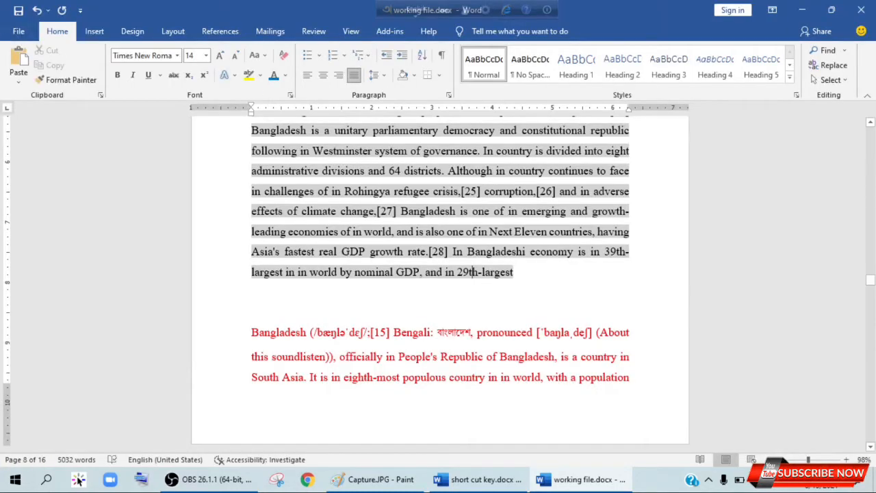
- Select the Ctrl + P entry in short cut key.docx, and in Paint circle Ctrl and P (about 46 × 62 px) in red
{"action": "left_click", "coordinate": [487, 483]}
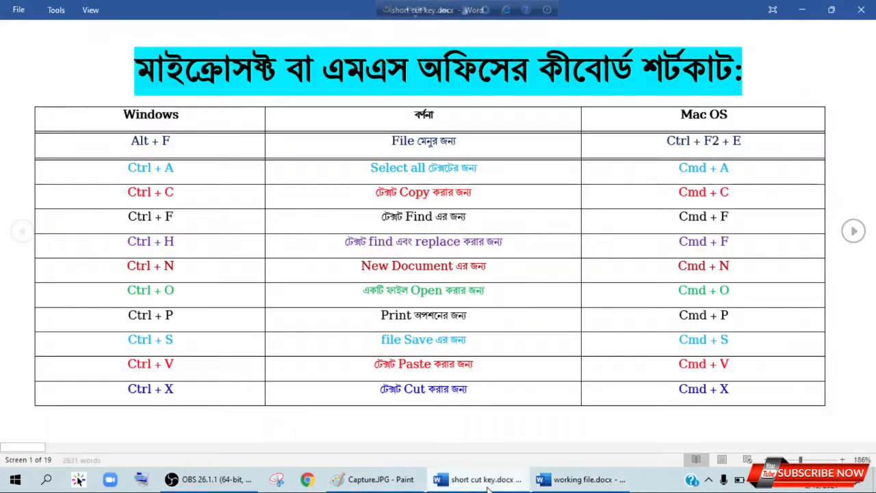
{"action": "left_click_drag", "start_coordinate": [180, 318], "coordinate": [107, 317]}
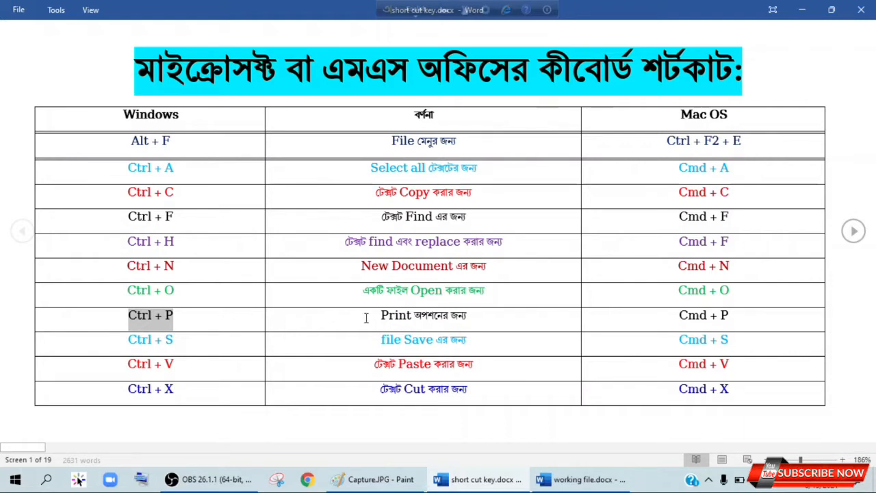
{"action": "left_click", "coordinate": [351, 483]}
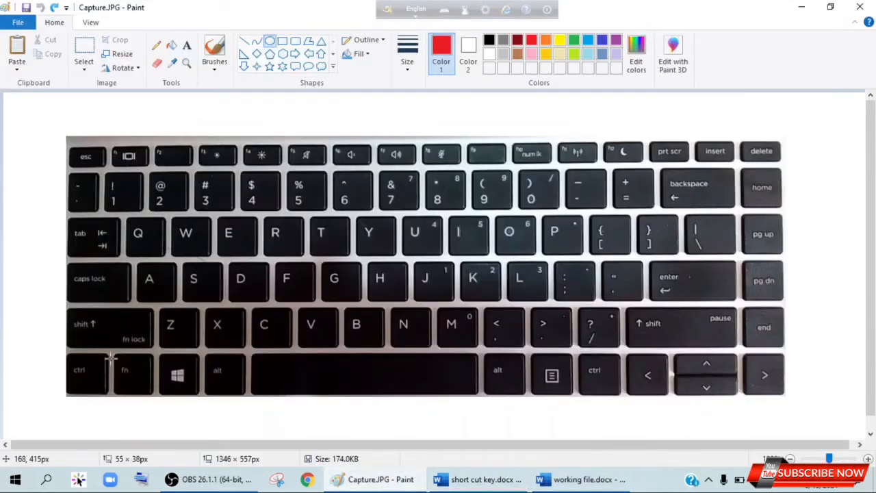
{"action": "mouse_move", "coordinate": [66, 357]}
{"action": "left_mouse_down"}
{"action": "mouse_move", "coordinate": [77, 386]}
{"action": "mouse_move", "coordinate": [103, 402]}
{"action": "left_mouse_up"}
{"action": "left_click_drag", "start_coordinate": [544, 218], "coordinate": [574, 258]}
- In working file.docx, show the print preview, look at the page range choices and the Pages field, and return without printing
{"action": "left_click", "coordinate": [582, 479]}
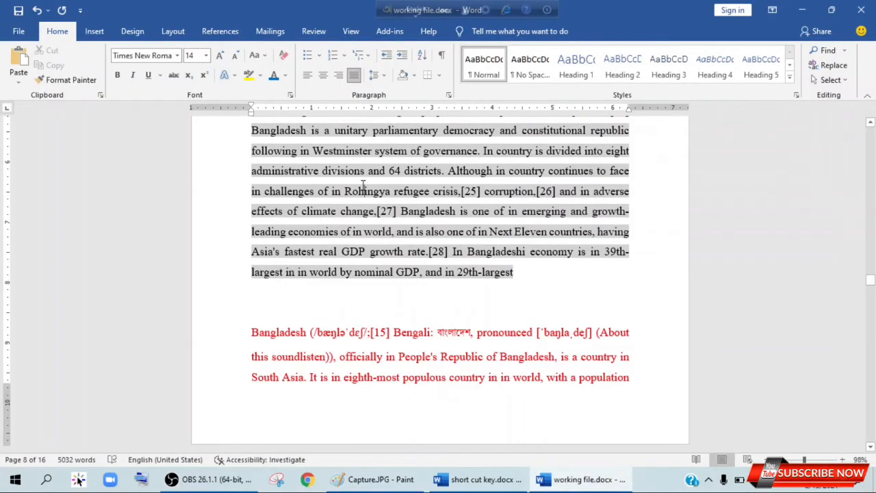
{"action": "key", "text": "ctrl+p"}
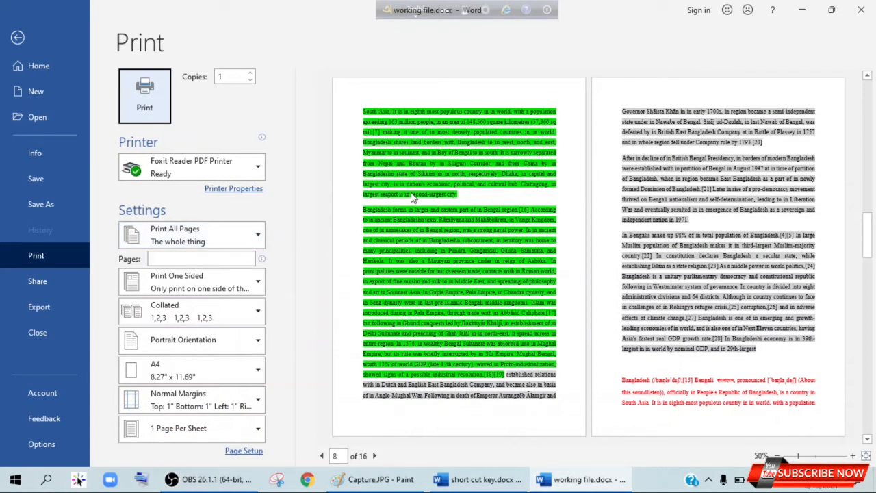
{"action": "left_click", "coordinate": [249, 237]}
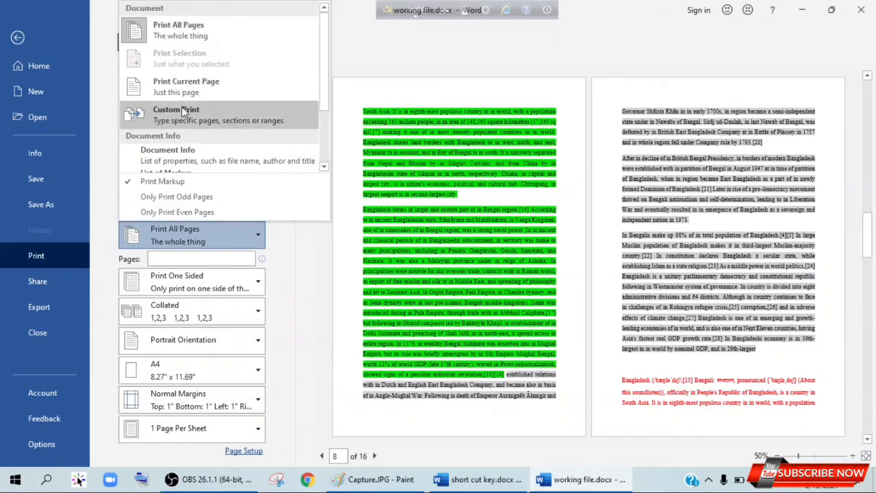
{"action": "left_click", "coordinate": [277, 281]}
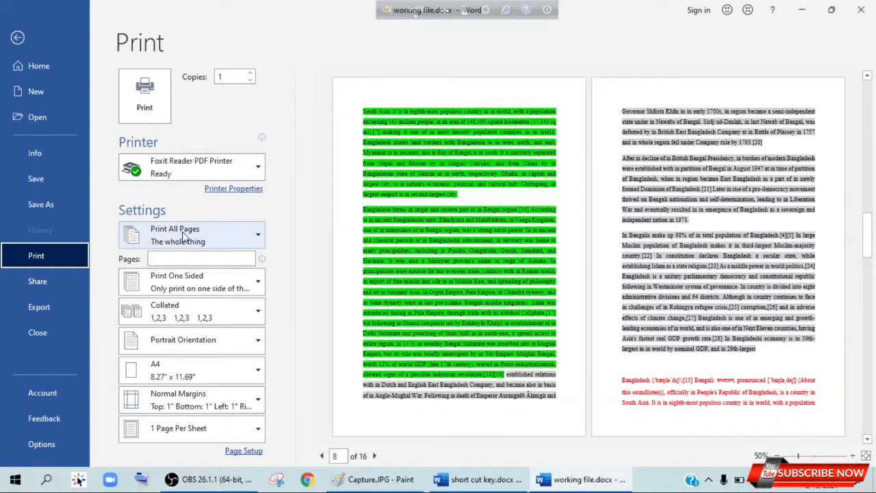
{"action": "left_click", "coordinate": [182, 258]}
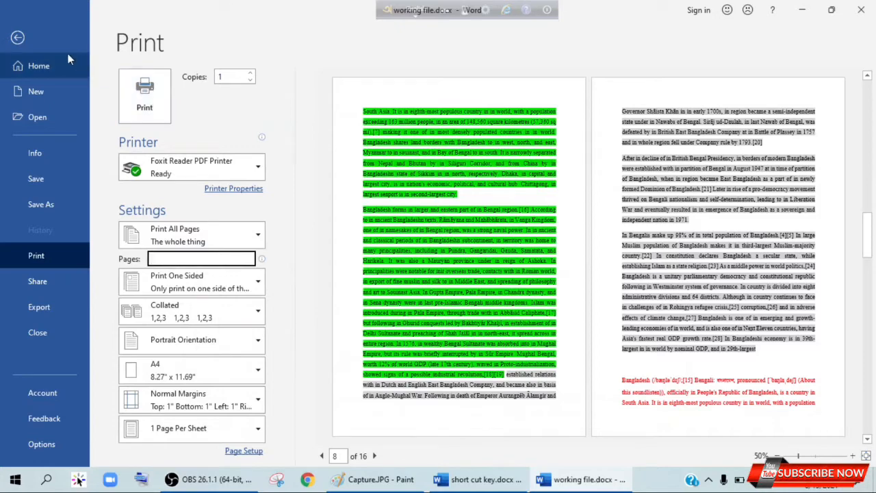
{"action": "left_click", "coordinate": [19, 40]}
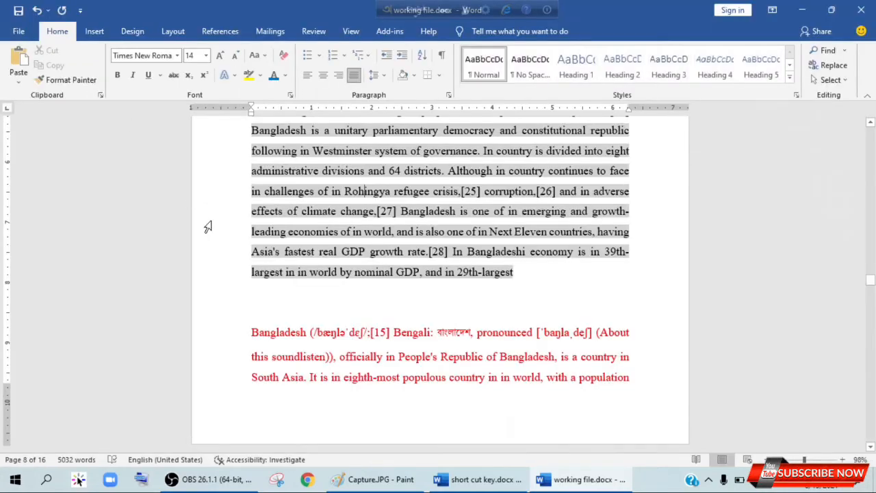
- Glance at the circled keys in Paint, and move the selection in short cut key.docx from Ctrl + P to Ctrl + S
{"action": "left_click", "coordinate": [381, 479]}
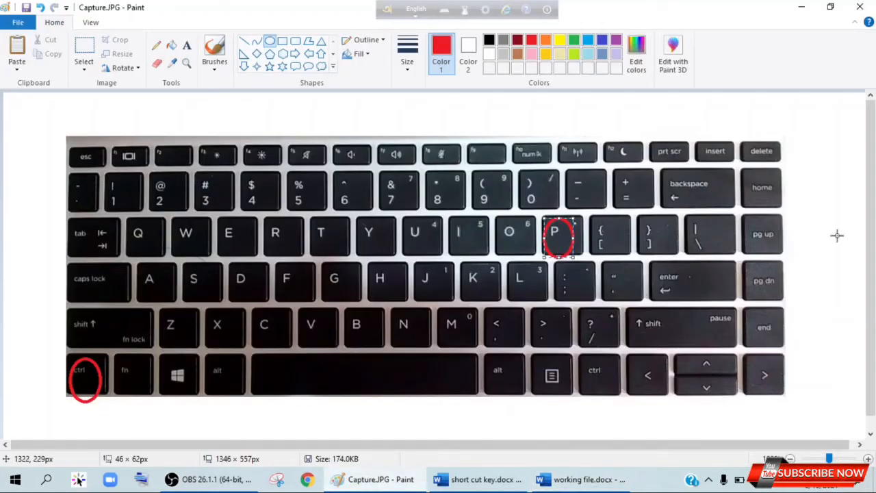
{"action": "left_click", "coordinate": [501, 485]}
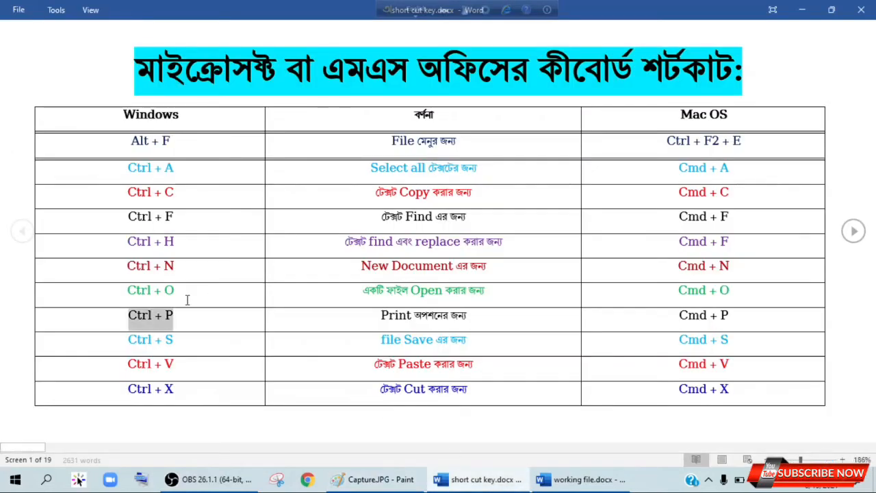
{"action": "left_click", "coordinate": [286, 194]}
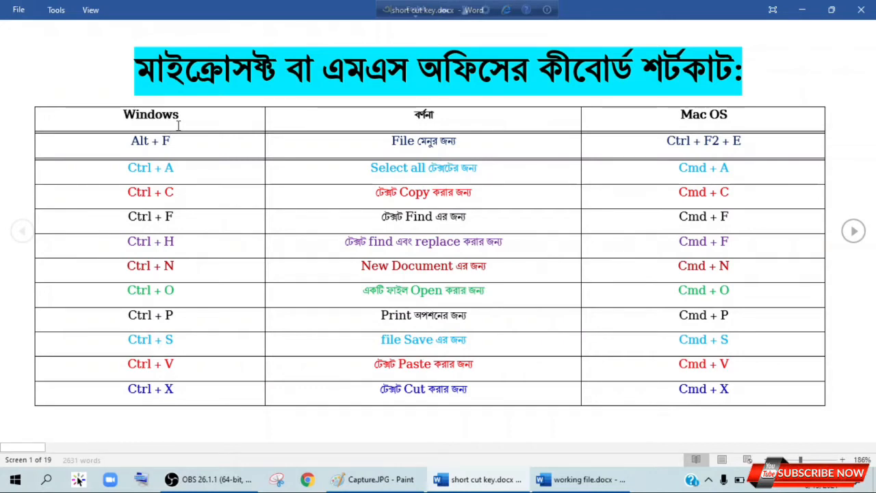
{"action": "left_click_drag", "start_coordinate": [178, 340], "coordinate": [127, 341]}
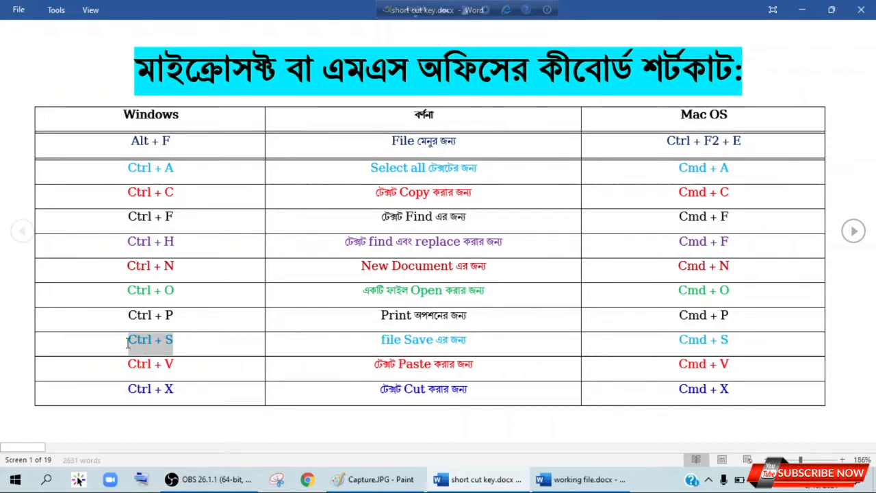
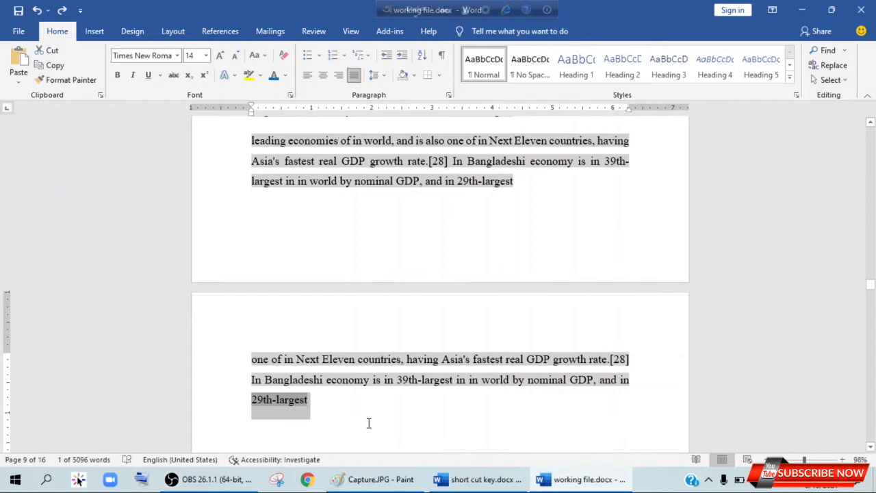
- Delete the selected "29th-largest" near the top of page 9 in working file.docx, undo the deletion, and clear the selection
{"action": "key", "text": "Delete"}
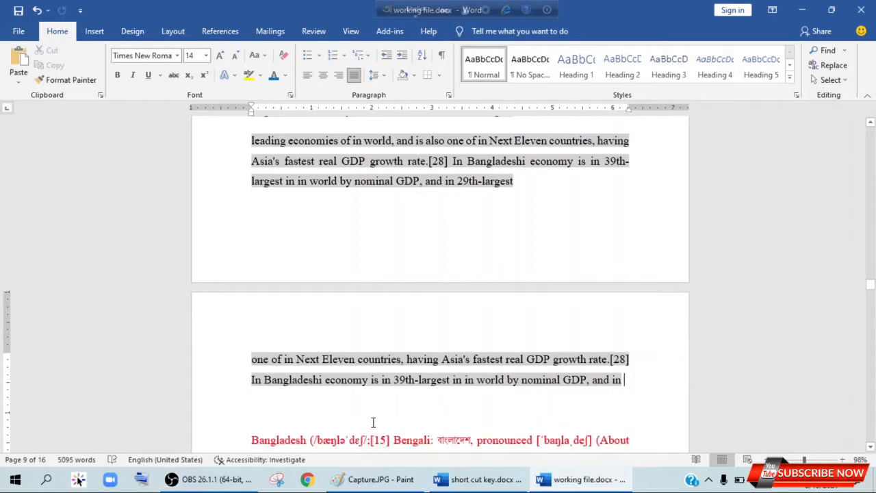
{"action": "key", "text": "ctrl+z"}
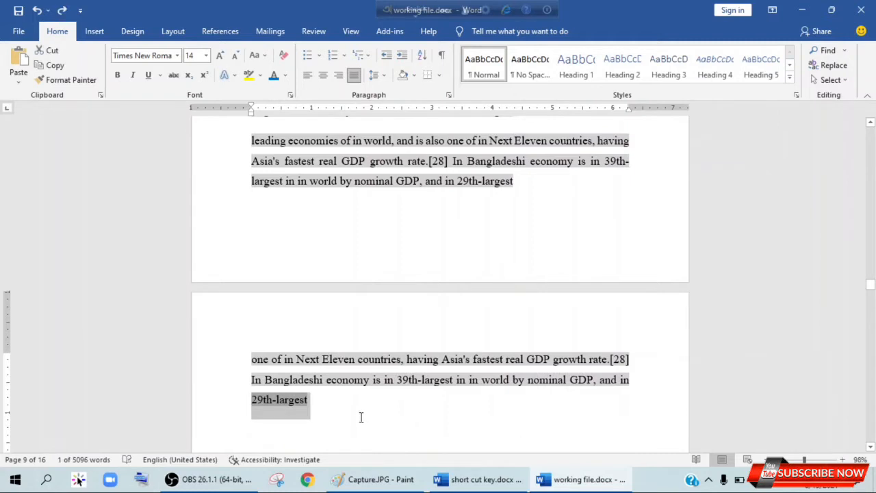
{"action": "left_click", "coordinate": [314, 404]}
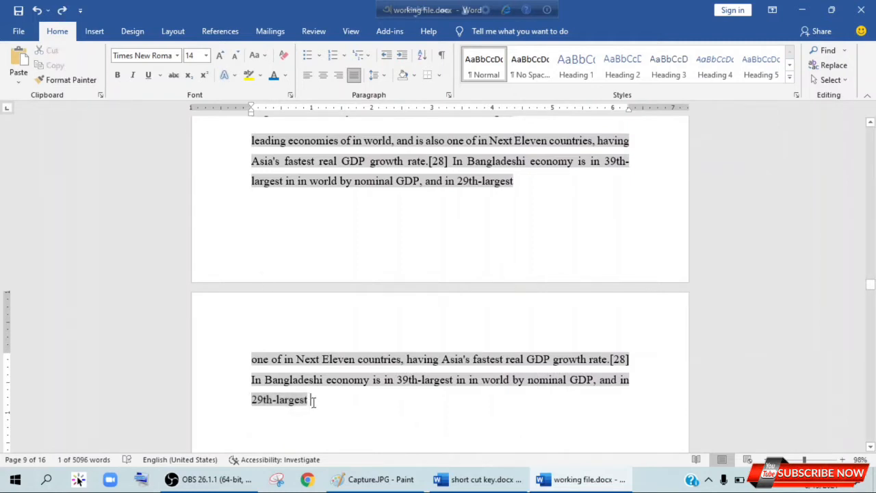
- Copy "29th-largest" on page 9, paste it after the original with an extra space before it, and undo both the space and the paste
{"action": "left_click_drag", "start_coordinate": [339, 397], "coordinate": [253, 400]}
{"action": "key", "text": "ctrl+c"}
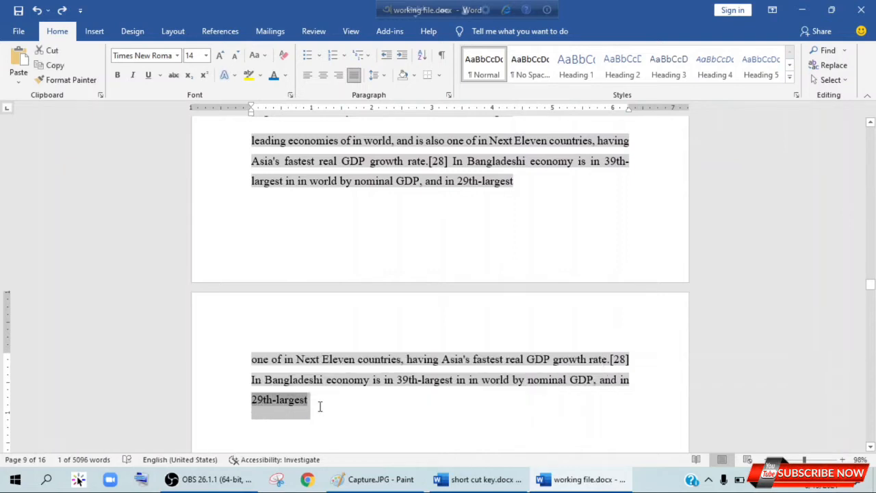
{"action": "left_click", "coordinate": [320, 407]}
{"action": "key", "text": "ctrl+v"}
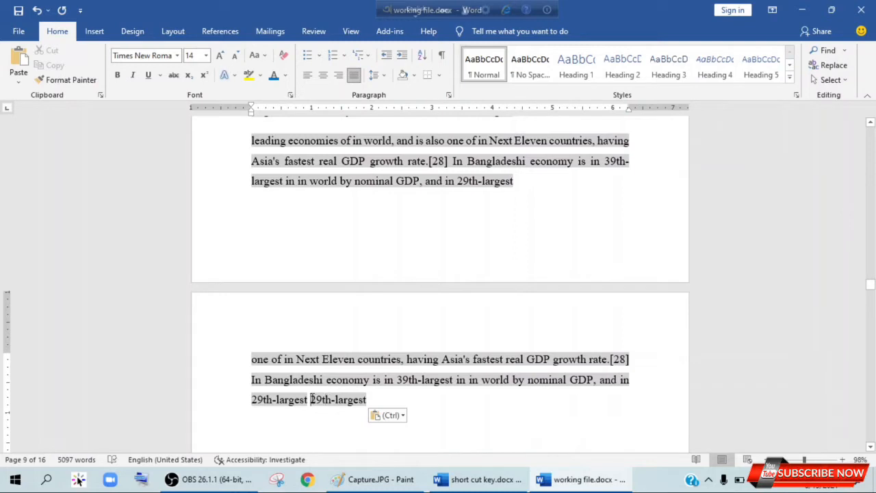
{"action": "left_click", "coordinate": [312, 399]}
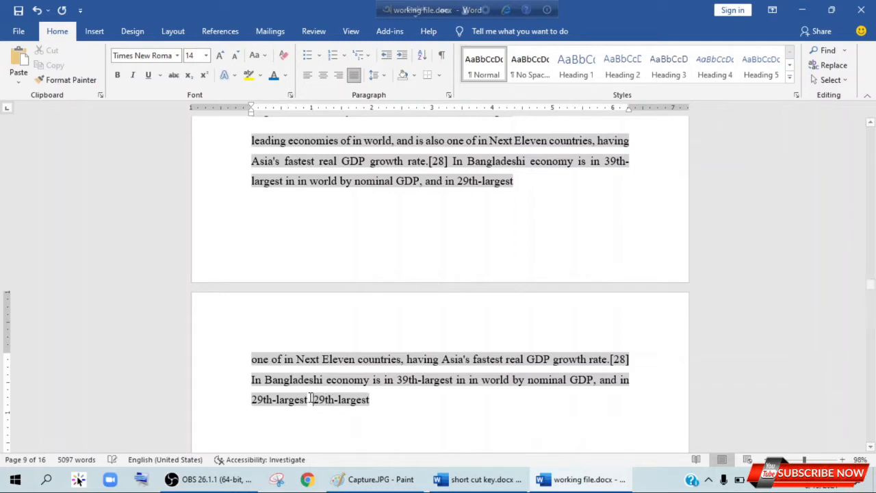
{"action": "left_click", "coordinate": [37, 11]}
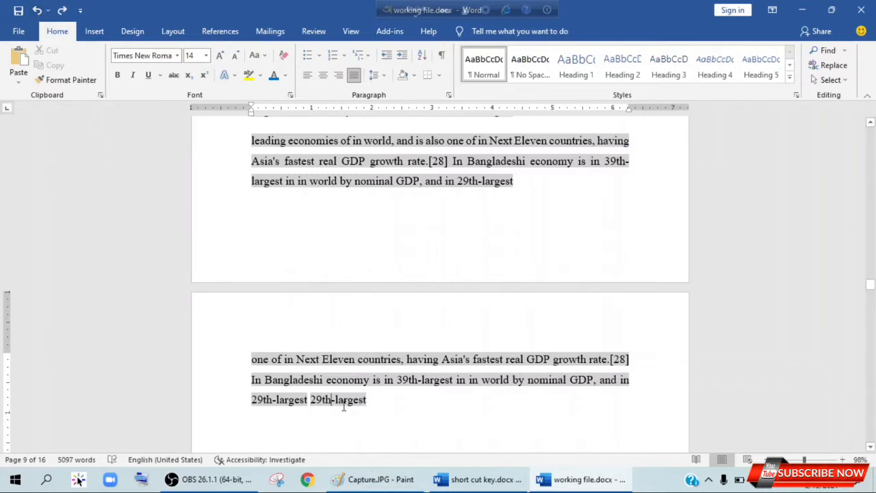
{"action": "left_click", "coordinate": [38, 11]}
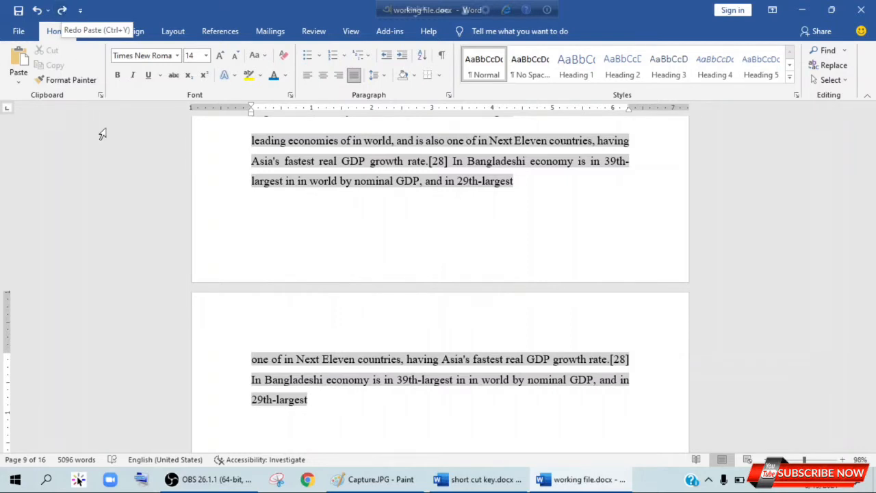
- Glance at short cut key.docx and, in Paint, circle the Z key in red with an oval about 66 × 60 px
{"action": "left_click", "coordinate": [478, 482]}
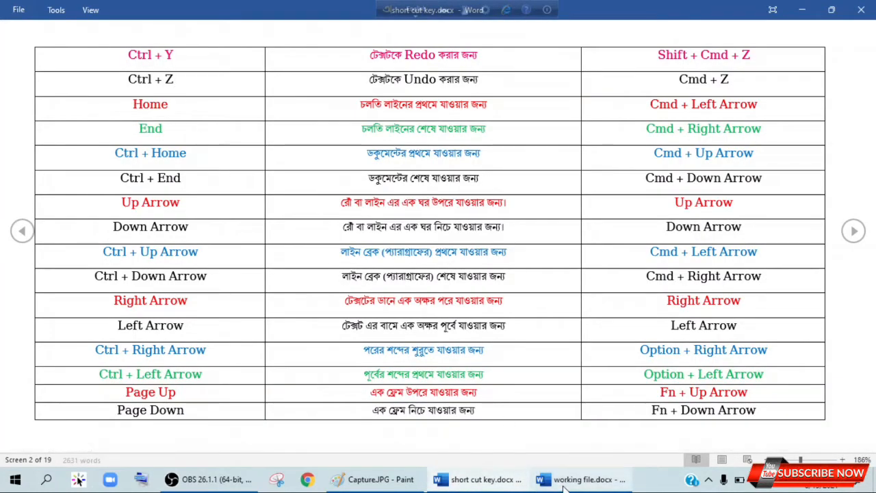
{"action": "left_click", "coordinate": [393, 481]}
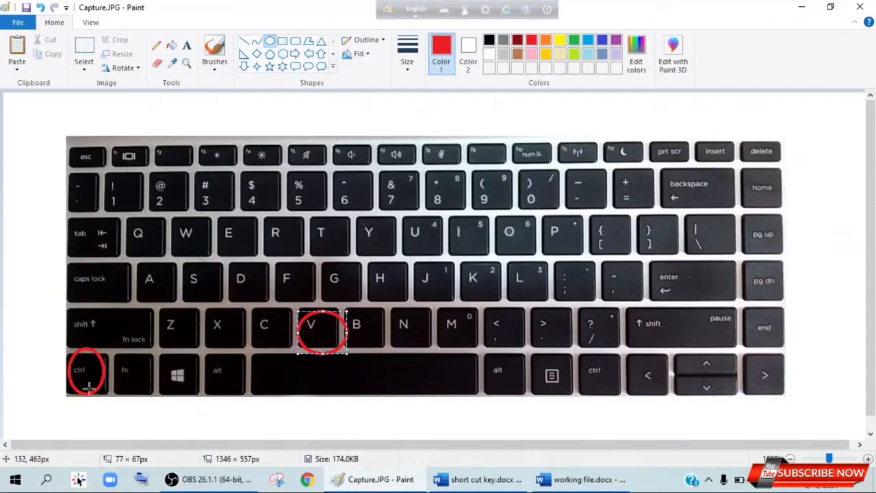
{"action": "left_click_drag", "start_coordinate": [159, 351], "coordinate": [200, 312]}
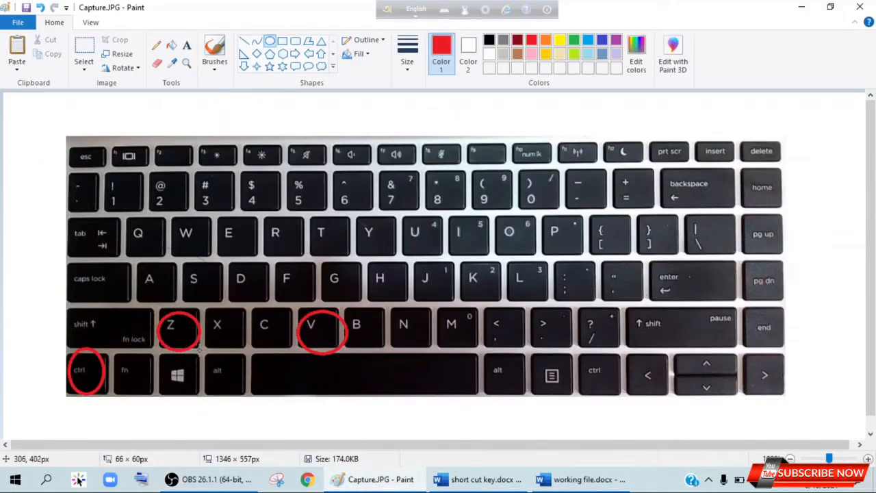
- In working file.docx, paste "29th-largest" again after the original on page 9 and add an extra space before it
{"action": "left_click", "coordinate": [567, 479]}
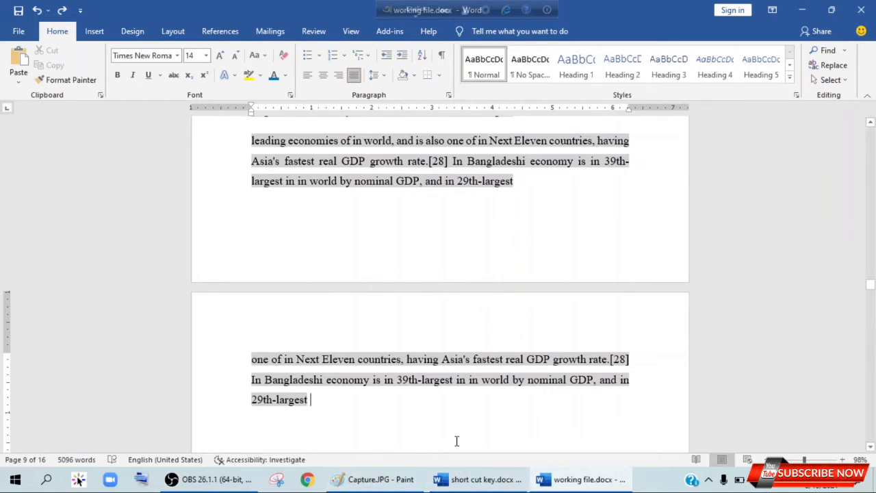
{"action": "key", "text": "ctrl+v"}
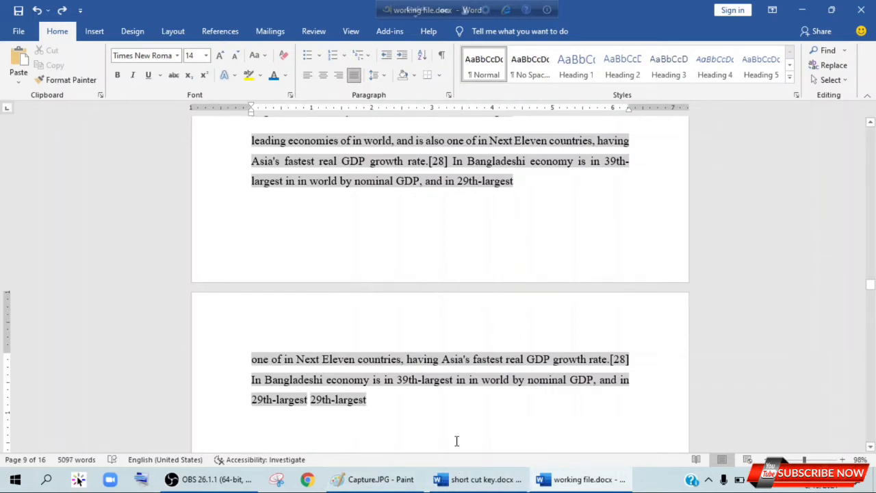
{"action": "key", "text": "ctrl+Left"}
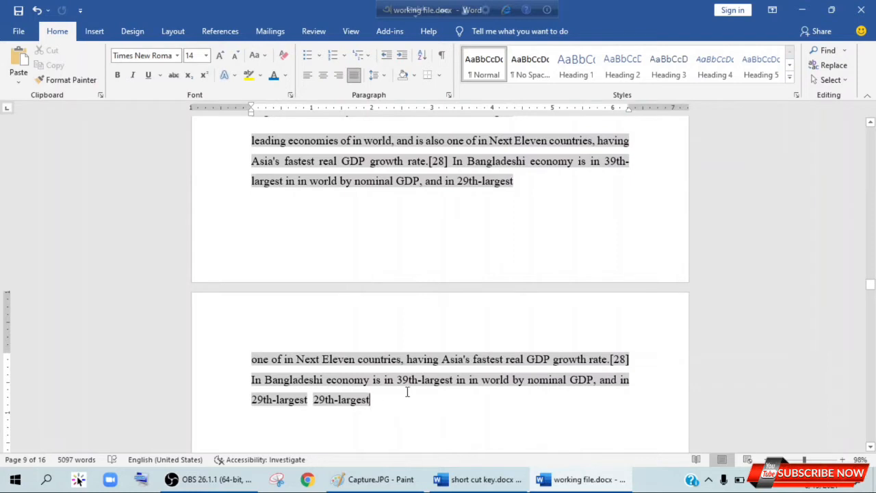
- Undo successive edits until the black passage at the top of page 9, above the red paragraph, is removed
{"action": "key", "text": "ctrl+z"}
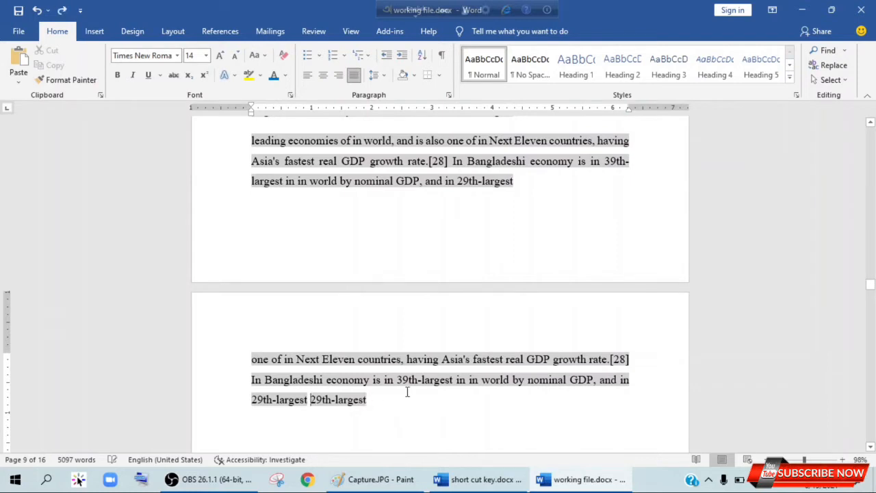
{"action": "key", "text": "ctrl+z"}
{"action": "key", "text": "ctrl+z"}
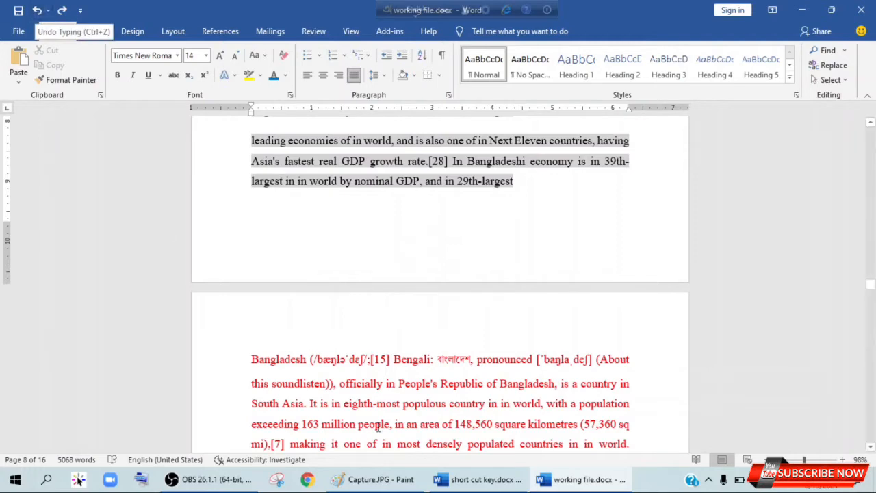
- Select the Home entry in the Windows column of short cut key.docx
{"action": "left_click", "coordinate": [499, 483]}
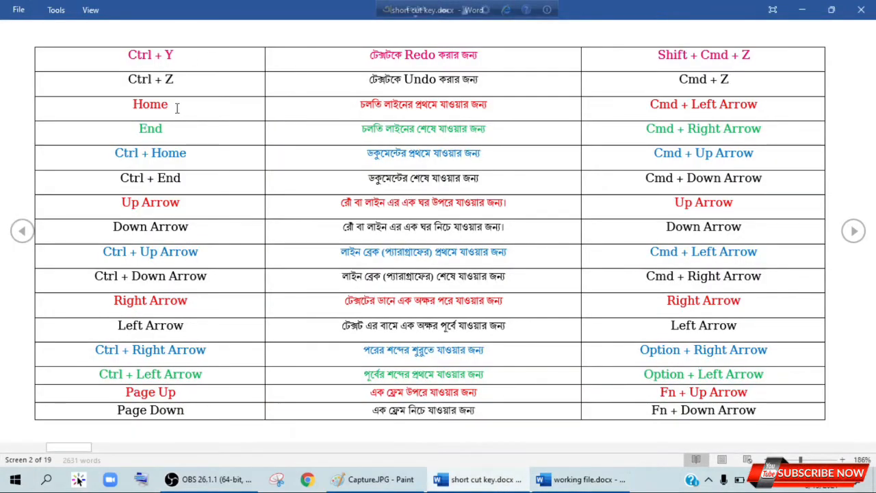
{"action": "double_click", "coordinate": [125, 106]}
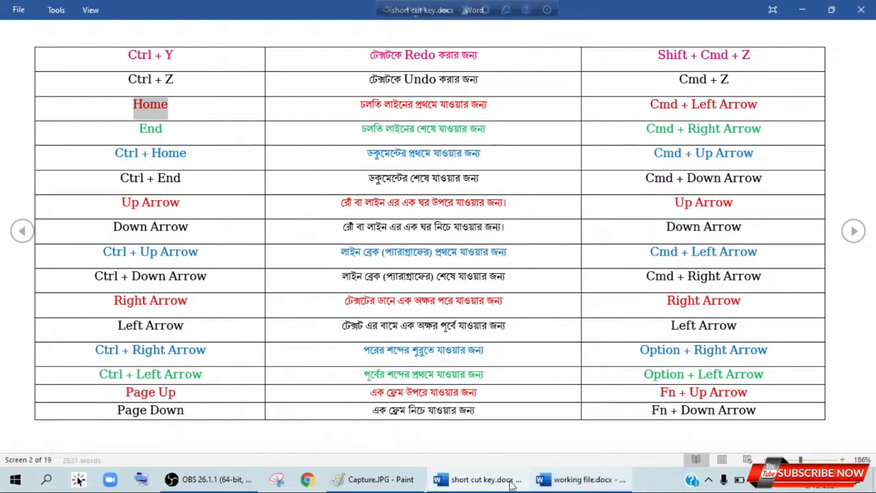
- In Paint, circle the Home key in red with an oval about 69 × 56 px, and place the cursor on page 9's first line in working file.docx
{"action": "left_click", "coordinate": [395, 483]}
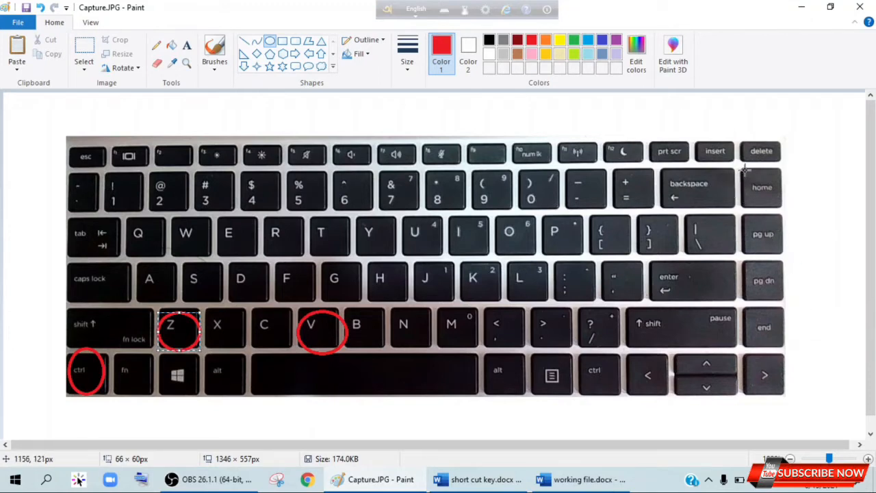
{"action": "left_click_drag", "start_coordinate": [742, 168], "coordinate": [785, 202]}
{"action": "left_click", "coordinate": [582, 479]}
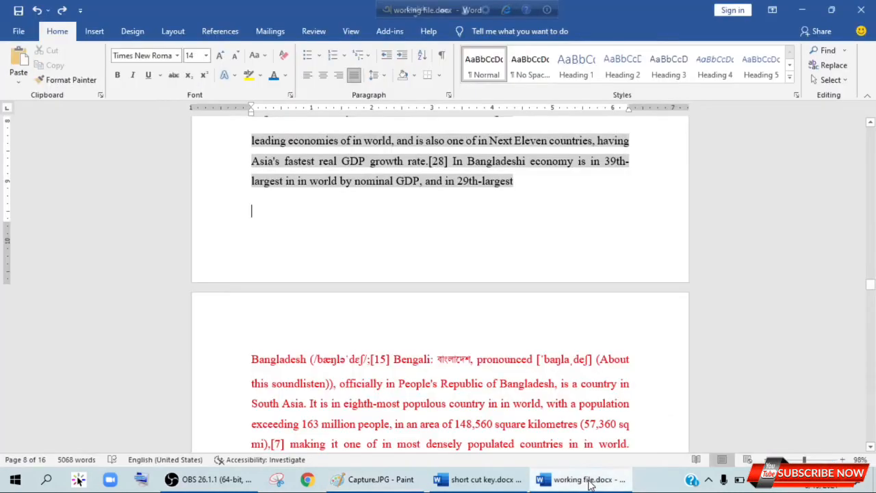
{"action": "left_click", "coordinate": [630, 366]}
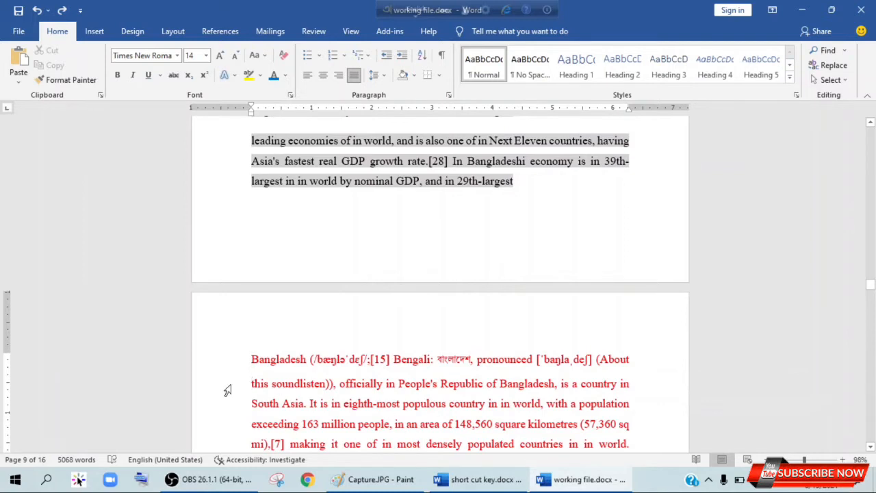
- In Paint, undo all the red ovals on the keyboard picture
{"action": "left_click", "coordinate": [376, 482]}
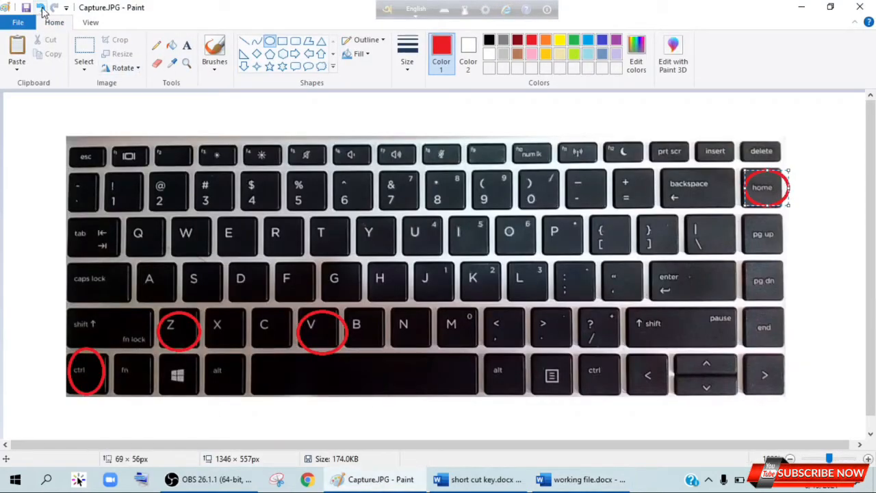
{"action": "left_click", "coordinate": [40, 8]}
{"action": "left_click", "coordinate": [39, 8]}
{"action": "left_click", "coordinate": [40, 7]}
{"action": "left_click", "coordinate": [39, 8]}
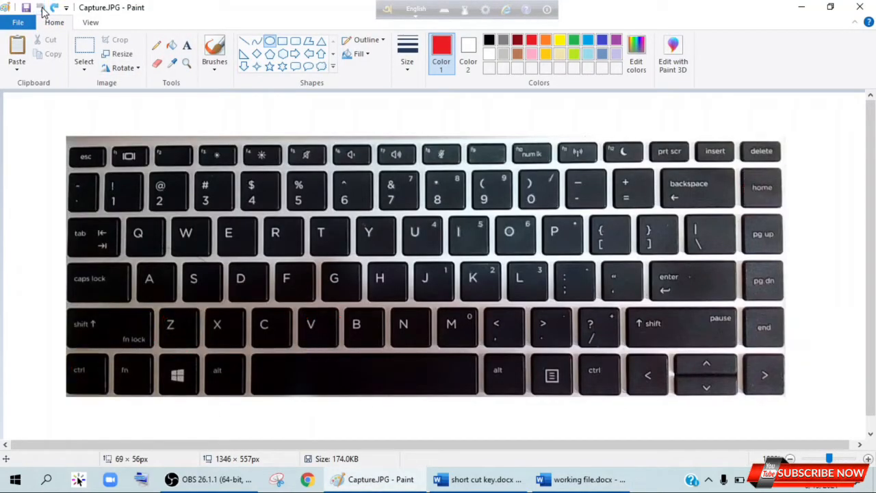
- Deselect the Home entry in short cut key.docx and, in Paint, circle the End key in red with an oval about 67 × 64 px
{"action": "left_click", "coordinate": [573, 482]}
{"action": "left_click", "coordinate": [505, 481]}
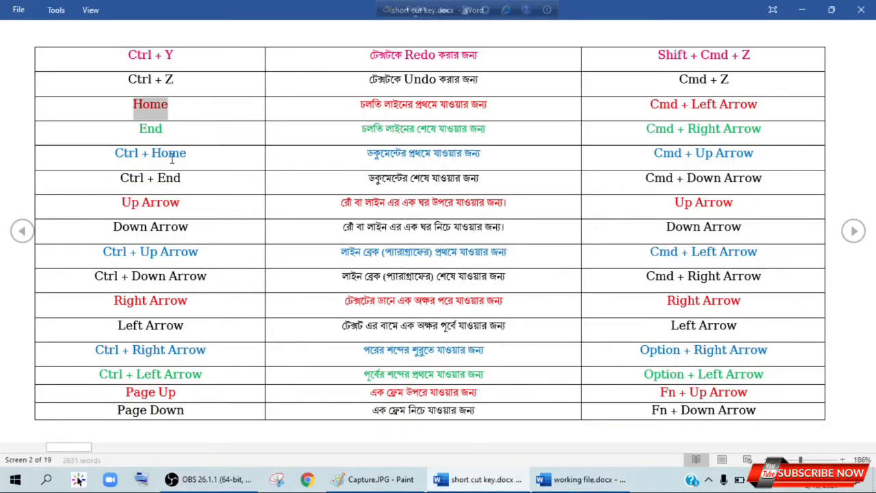
{"action": "left_click", "coordinate": [171, 136]}
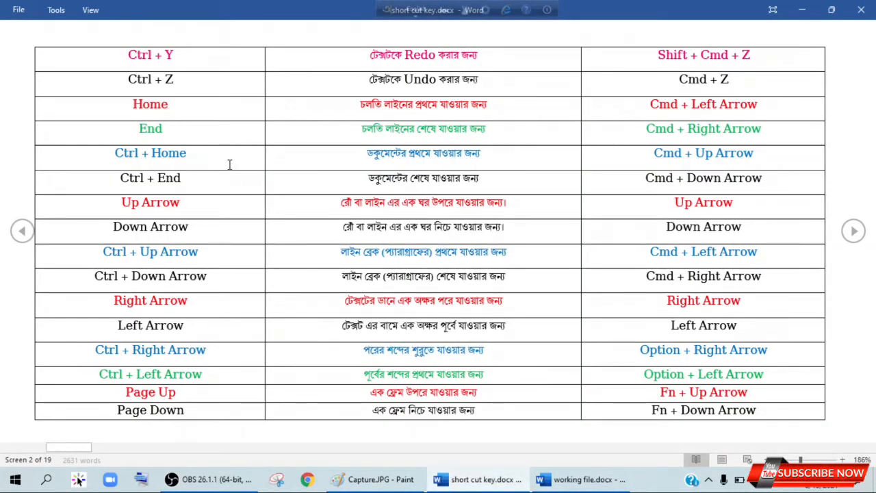
{"action": "left_click", "coordinate": [375, 479]}
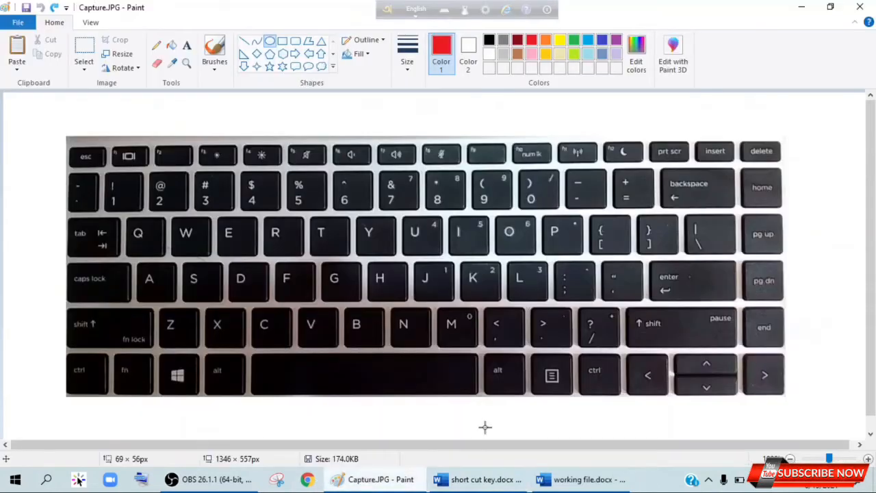
{"action": "left_click_drag", "start_coordinate": [742, 306], "coordinate": [787, 347]}
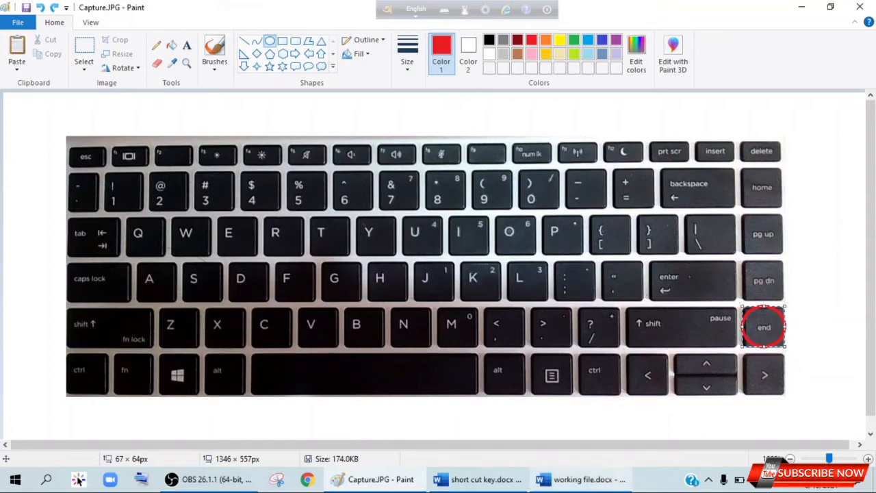
- In working file.docx, place the cursor before "Bangladesh" at the start of page 9 and jump to the end of that line
{"action": "left_click", "coordinate": [572, 482]}
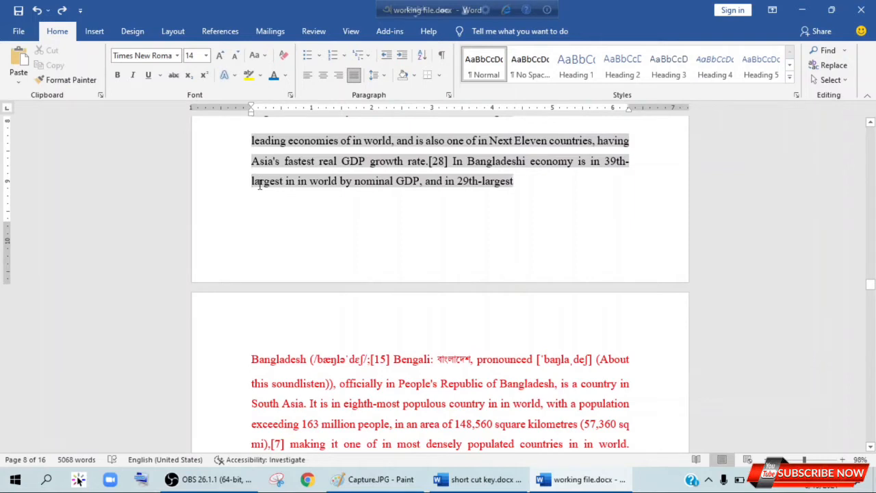
{"action": "left_click", "coordinate": [252, 358]}
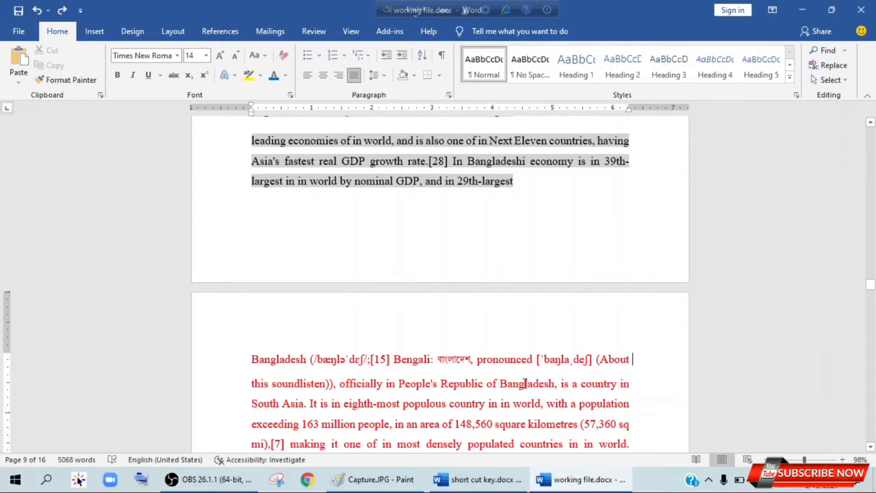
{"action": "key", "text": "End"}
- Glance at short cut key.docx and place the cursor after "1793.[20]" on page 10 of working file.docx
{"action": "left_click", "coordinate": [478, 482]}
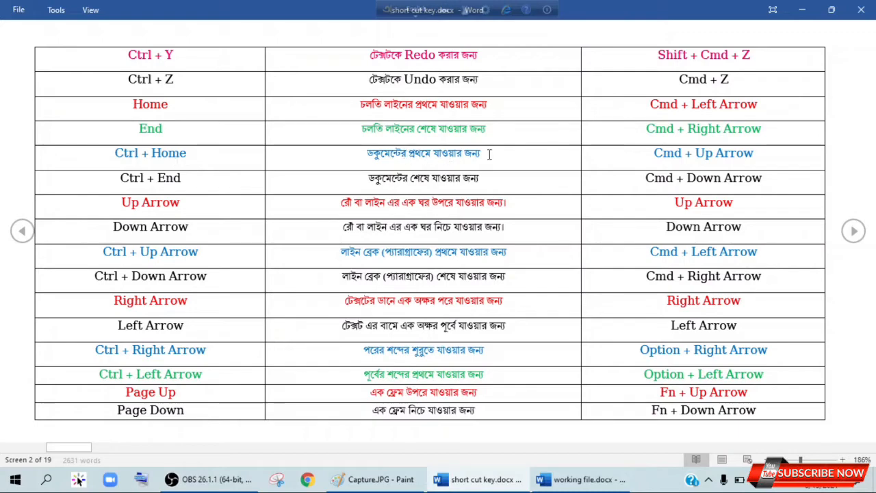
{"action": "left_click", "coordinate": [578, 479]}
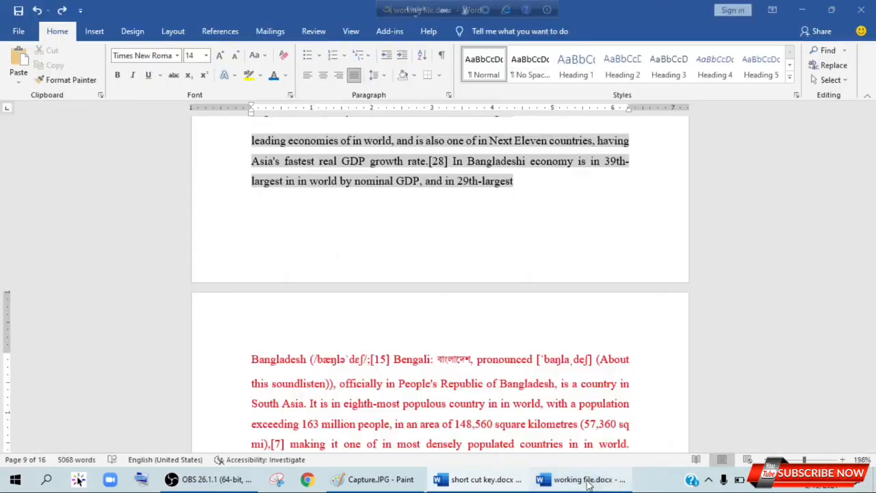
{"action": "scroll", "coordinate": [510, 391], "scroll_direction": "down", "scroll_amount": 12}
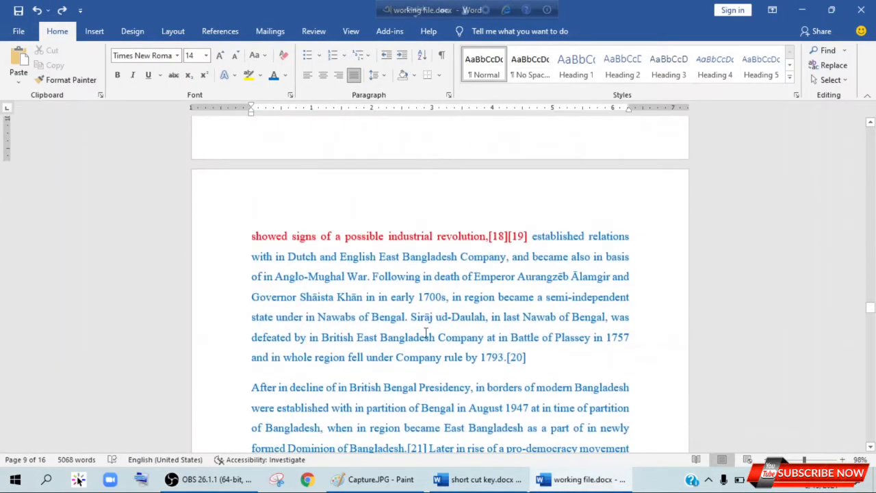
{"action": "left_click", "coordinate": [541, 357]}
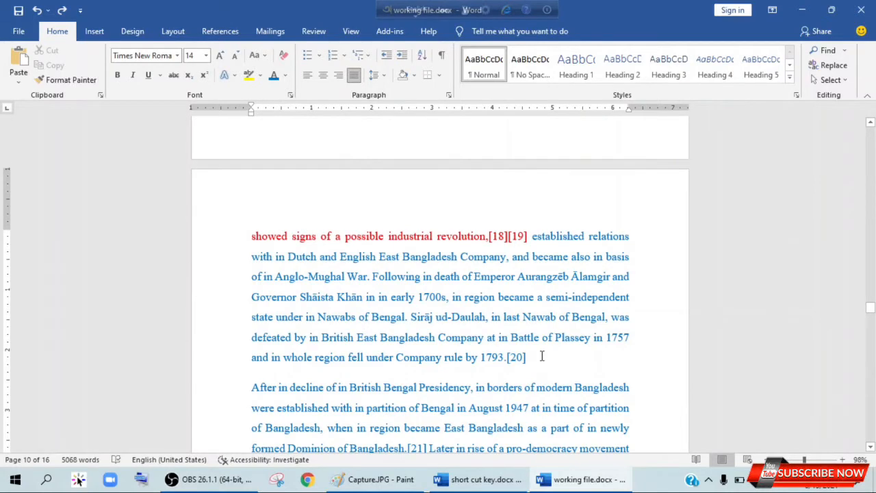
- In Paint, circle the lower-left Ctrl key with a red oval about 52 × 49 px and the Home key with one about 60 × 55 px
{"action": "left_click", "coordinate": [381, 479]}
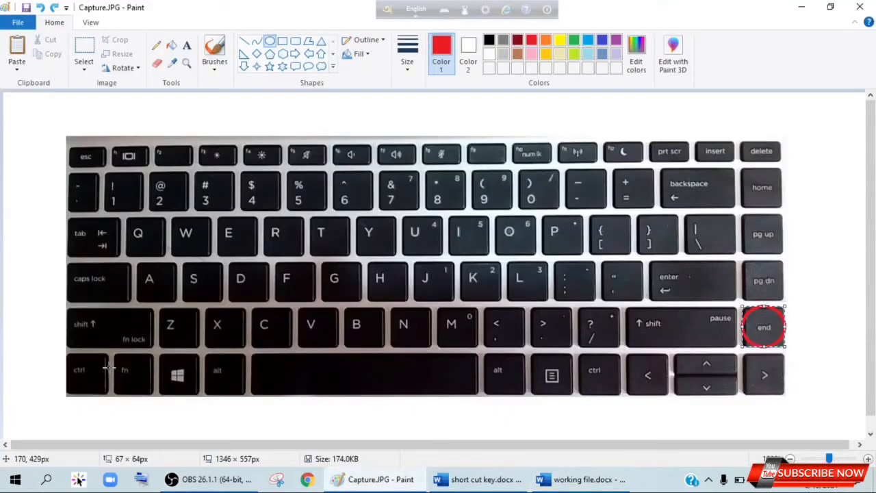
{"action": "left_click_drag", "start_coordinate": [68, 360], "coordinate": [102, 394]}
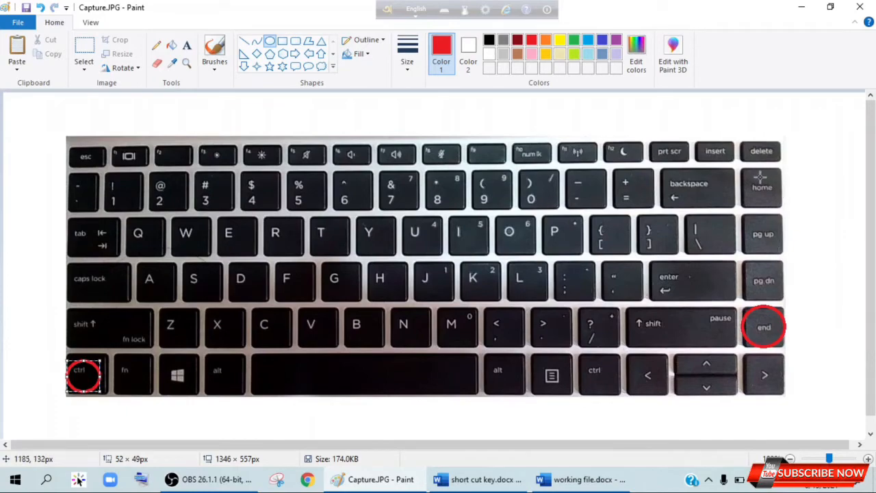
{"action": "mouse_move", "coordinate": [742, 168]}
{"action": "left_mouse_down"}
{"action": "mouse_move", "coordinate": [767, 204]}
{"action": "mouse_move", "coordinate": [780, 206]}
{"action": "left_mouse_up"}
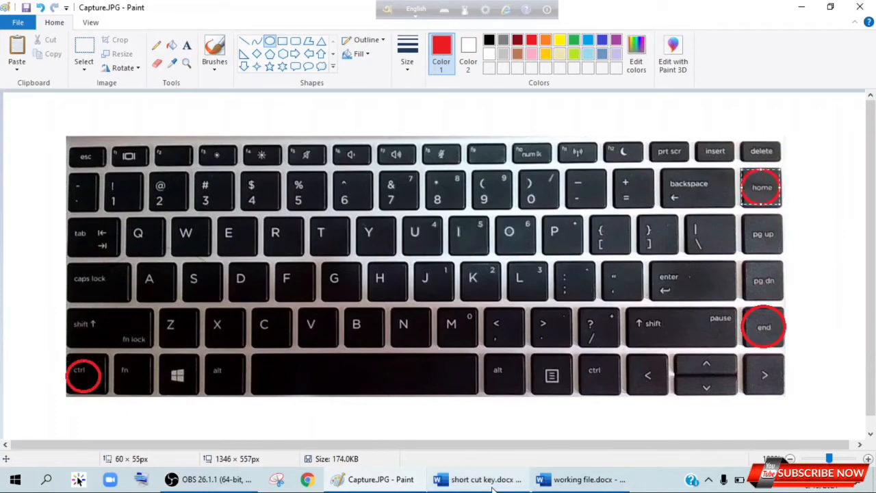
- Jump to the beginning of working file.docx, and select the Ctrl + End entry in the Windows column of short cut key.docx
{"action": "left_click", "coordinate": [560, 484]}
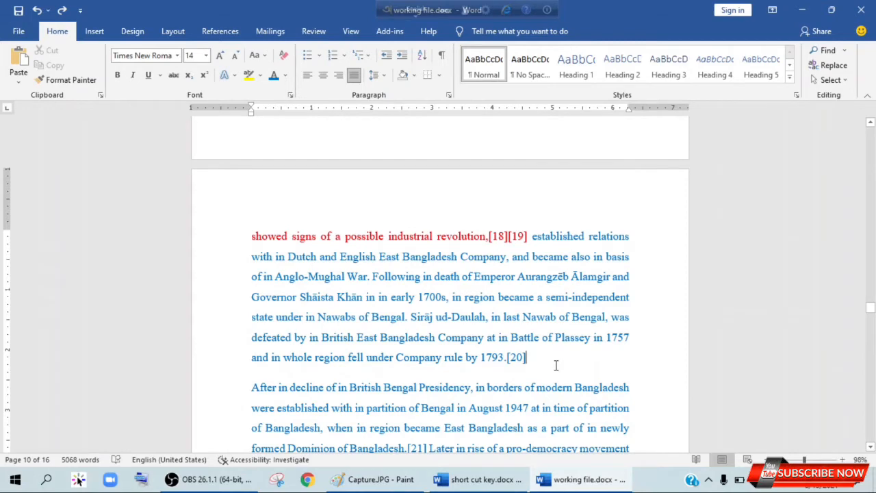
{"action": "key", "text": "ctrl+Home"}
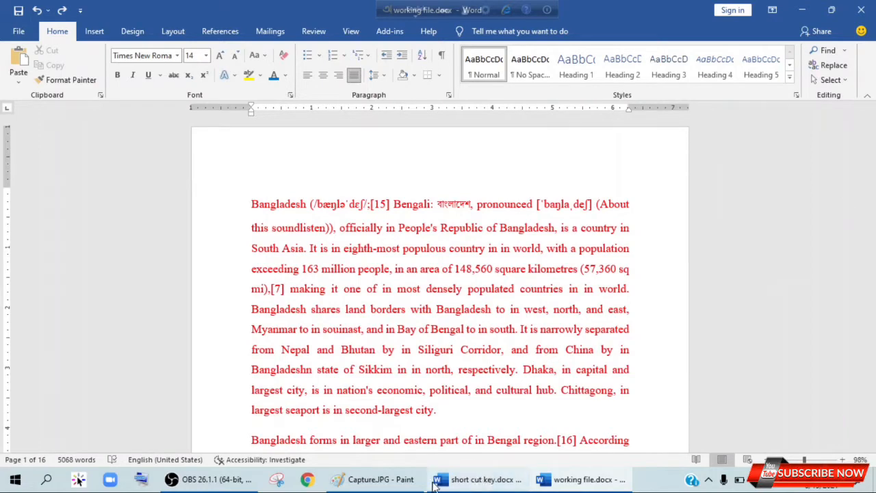
{"action": "left_click", "coordinate": [437, 483]}
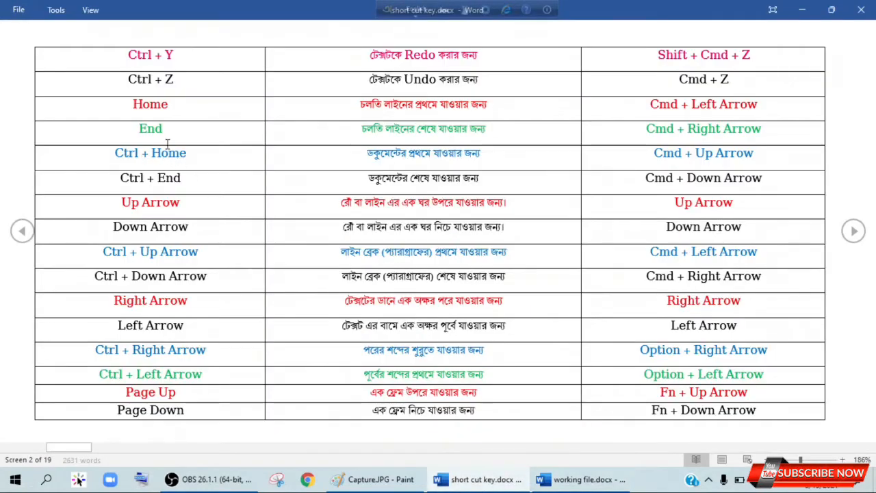
{"action": "left_click_drag", "start_coordinate": [187, 176], "coordinate": [102, 178]}
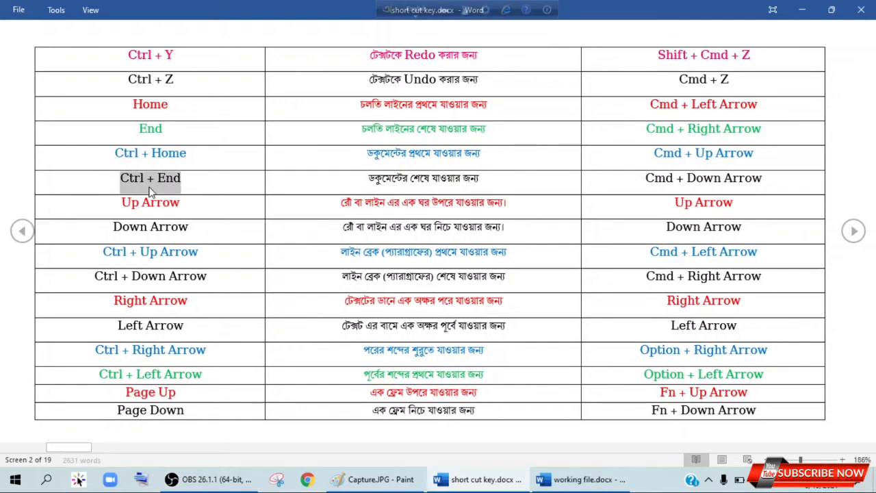
- Check the End key in Paint, jump to the end of working file.docx, and deselect the Ctrl + End entry in short cut key.docx
{"action": "left_click", "coordinate": [581, 479]}
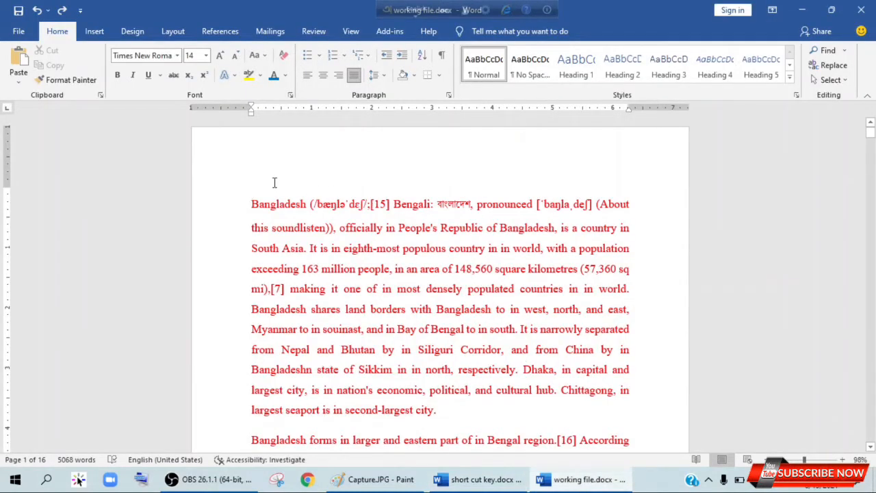
{"action": "left_click", "coordinate": [362, 479]}
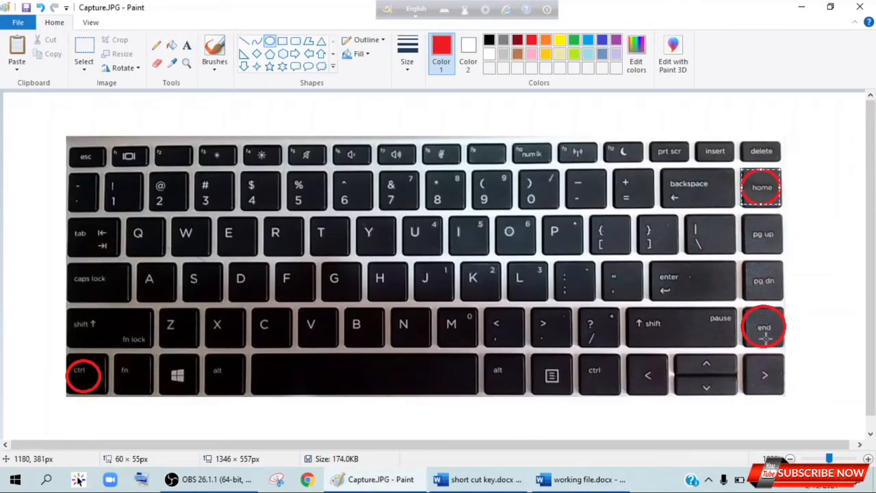
{"action": "left_click", "coordinate": [585, 480]}
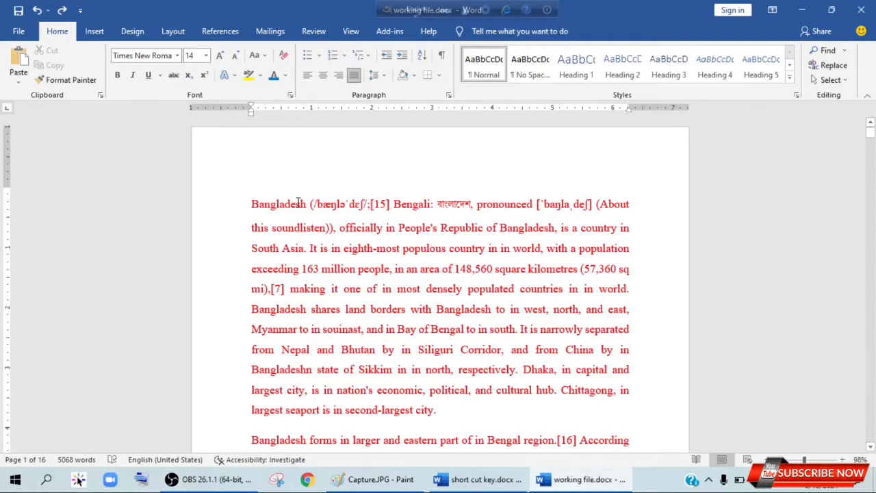
{"action": "key", "text": "ctrl+shift+End"}
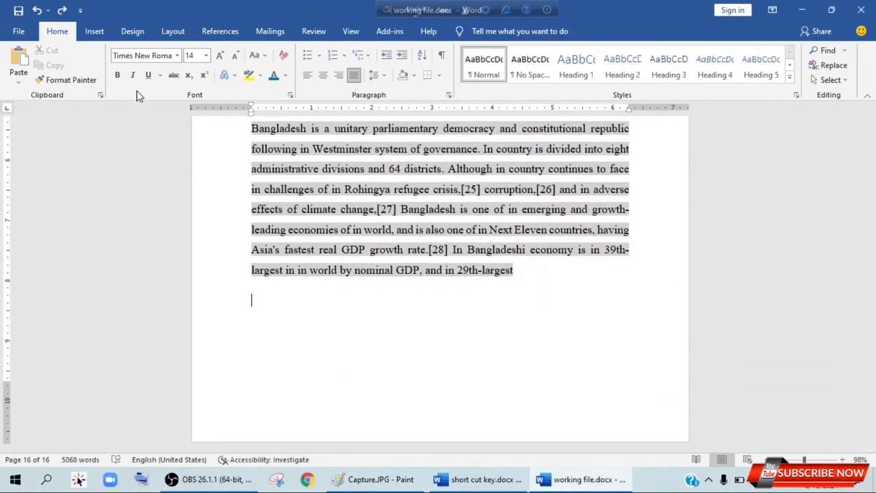
{"action": "left_click", "coordinate": [492, 485]}
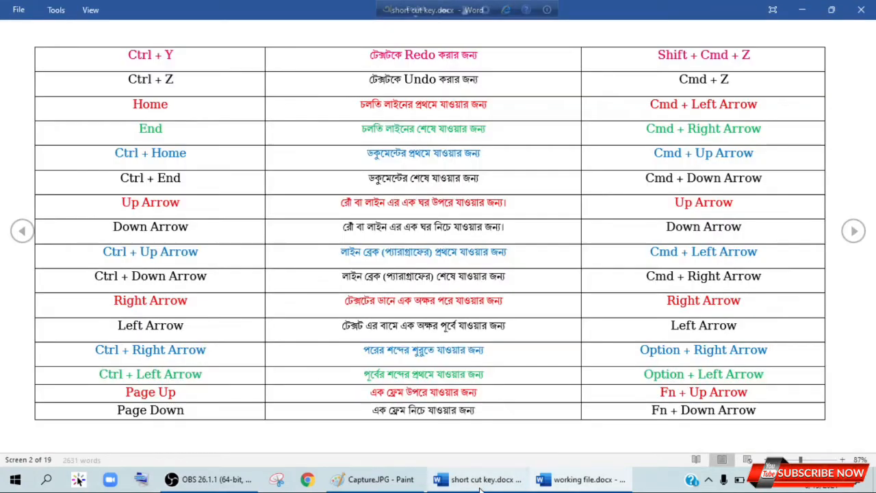
{"action": "left_click", "coordinate": [192, 183]}
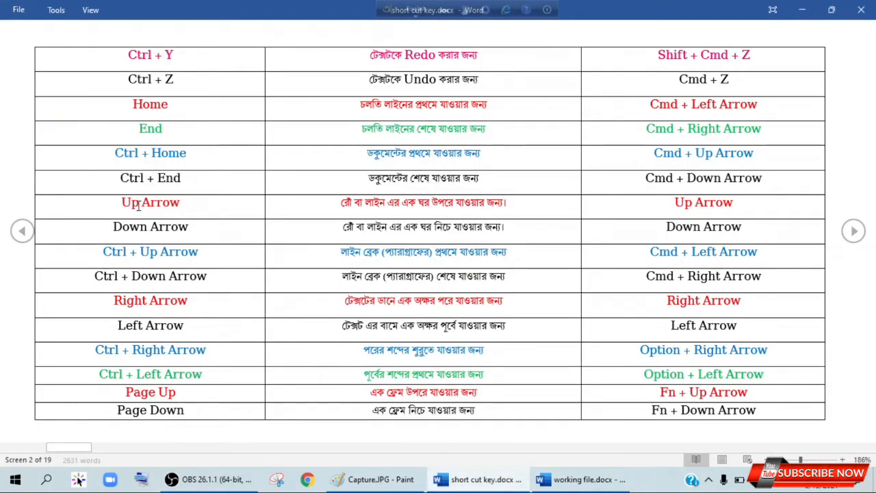
- In Paint, circle the up (about 43 × 55 px), down (62 × 34 px), right and left (58 × 69 px) arrow keys in red
{"action": "left_click", "coordinate": [382, 481]}
{"action": "left_click_drag", "start_coordinate": [694, 350], "coordinate": [693, 385]}
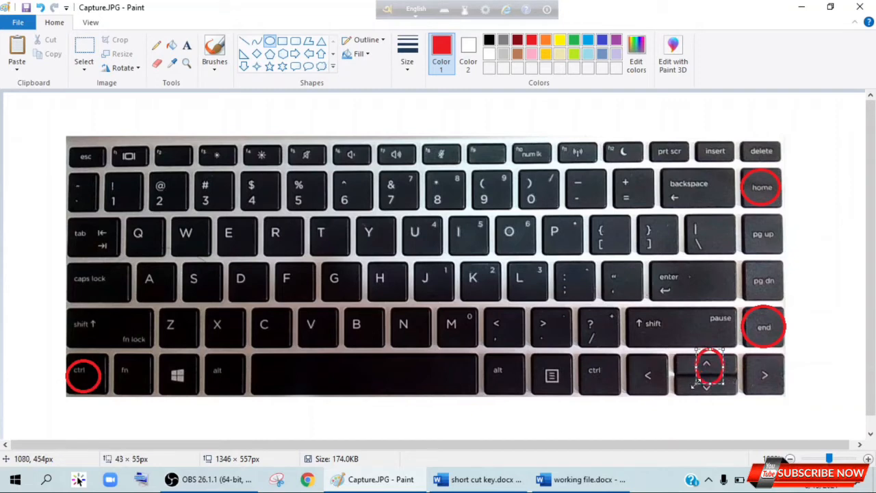
{"action": "left_click", "coordinate": [660, 425]}
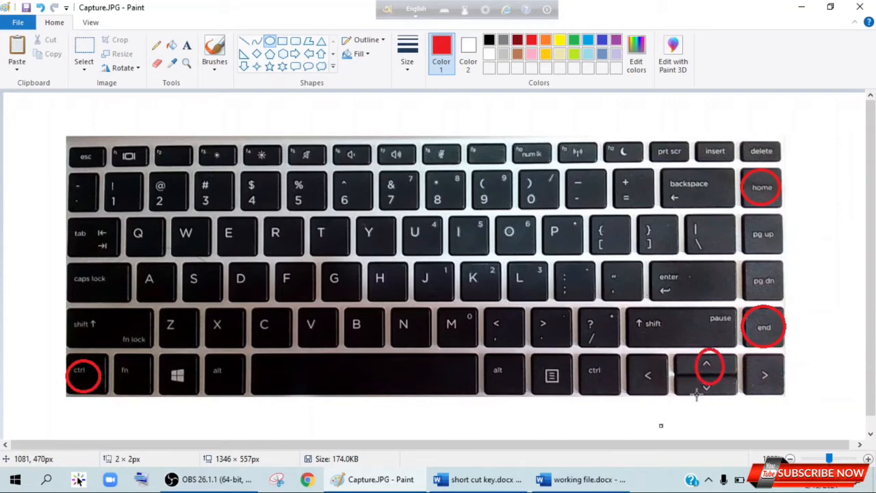
{"action": "left_click_drag", "start_coordinate": [684, 380], "coordinate": [727, 403]}
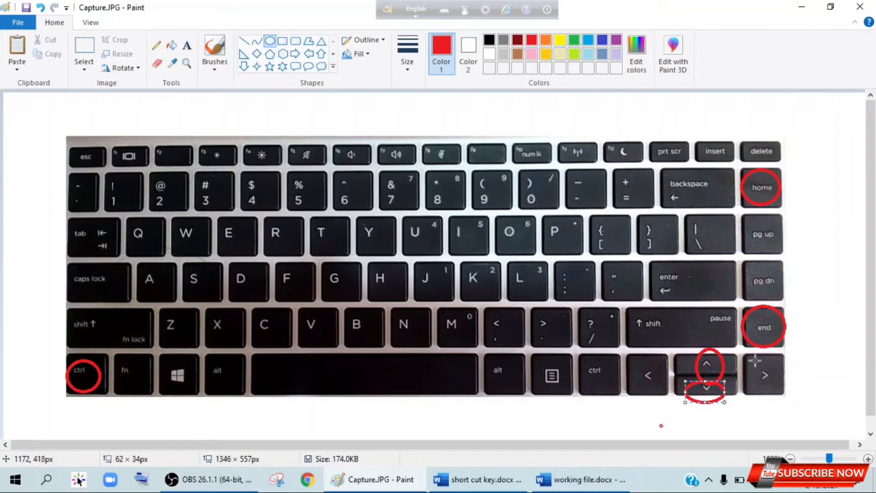
{"action": "left_click_drag", "start_coordinate": [754, 359], "coordinate": [777, 394]}
{"action": "left_click_drag", "start_coordinate": [626, 352], "coordinate": [666, 399]}
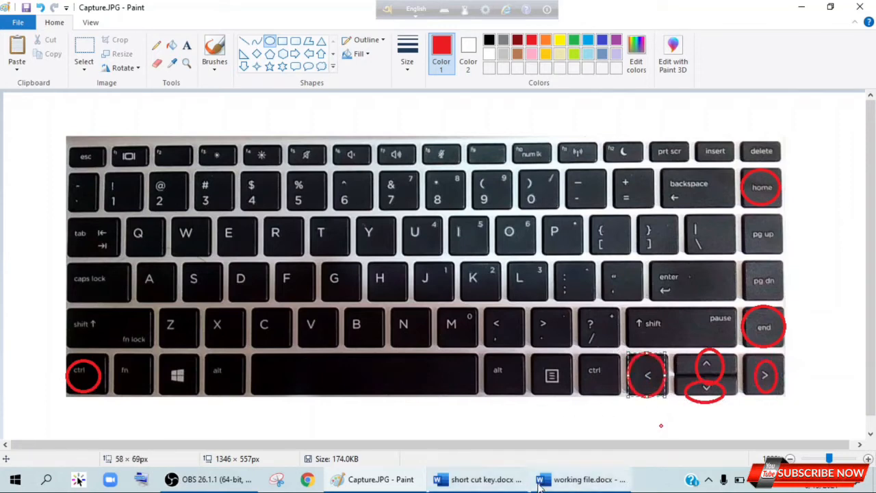
- Select the Up Arrow entry in the Windows column of short cut key.docx and switch to working file.docx
{"action": "left_click", "coordinate": [459, 424]}
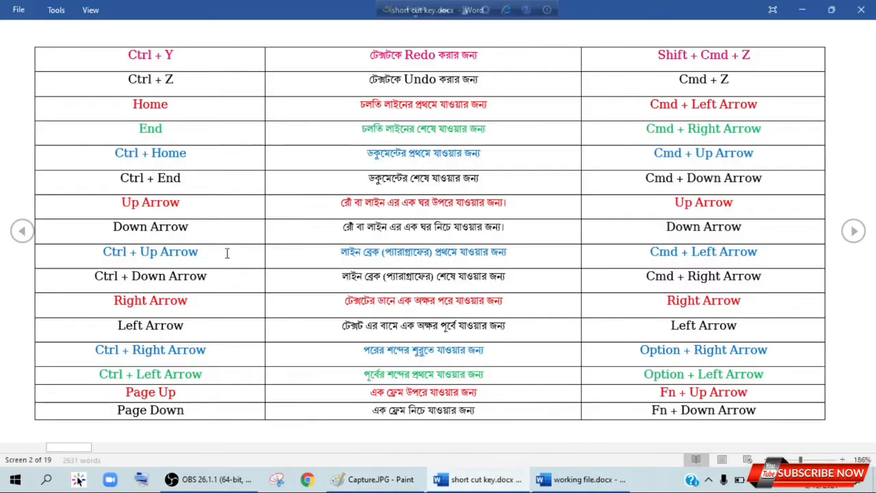
{"action": "left_click_drag", "start_coordinate": [191, 206], "coordinate": [109, 204]}
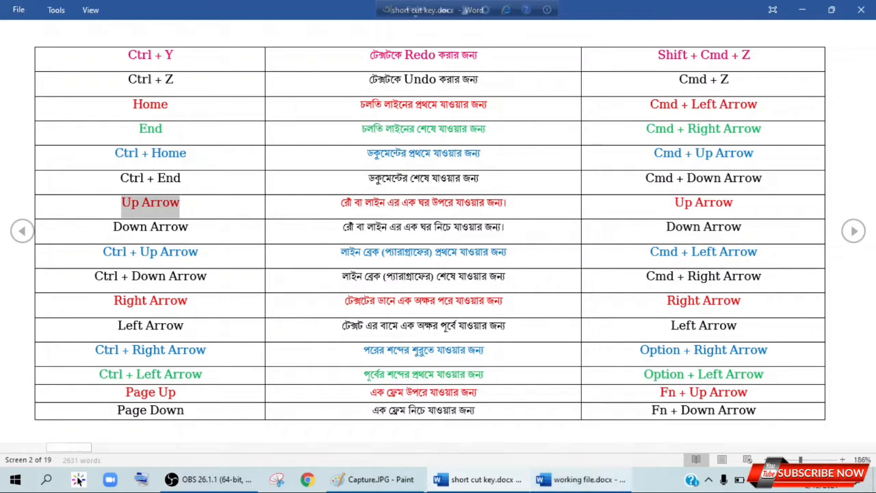
{"action": "left_click", "coordinate": [582, 479]}
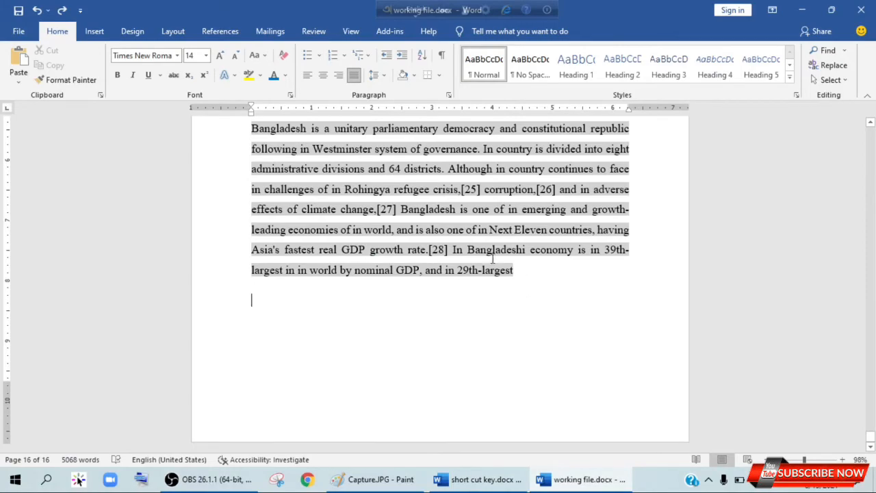
- In working file.docx, place the cursor beside "Siliguri Corridor," on page 13 and move it up line by line into the green text on page 12
{"action": "scroll", "coordinate": [503, 315], "scroll_direction": "up", "scroll_amount": 10}
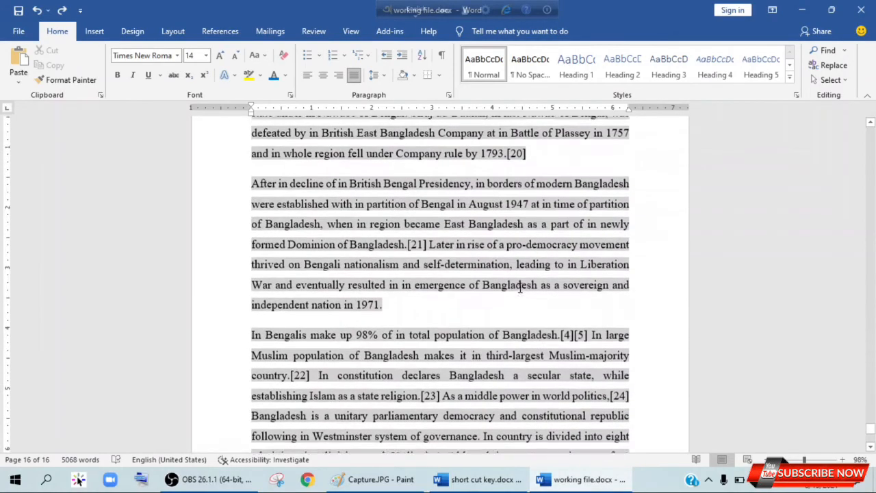
{"action": "key", "text": "ctrl+z"}
{"action": "key", "text": "ctrl+z"}
{"action": "key", "text": "ctrl+z"}
{"action": "key", "text": "ctrl+z"}
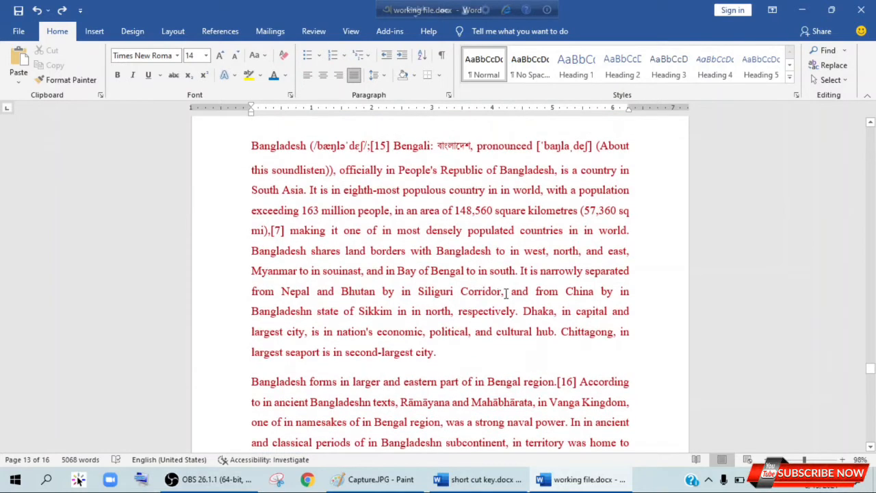
{"action": "left_click", "coordinate": [507, 292]}
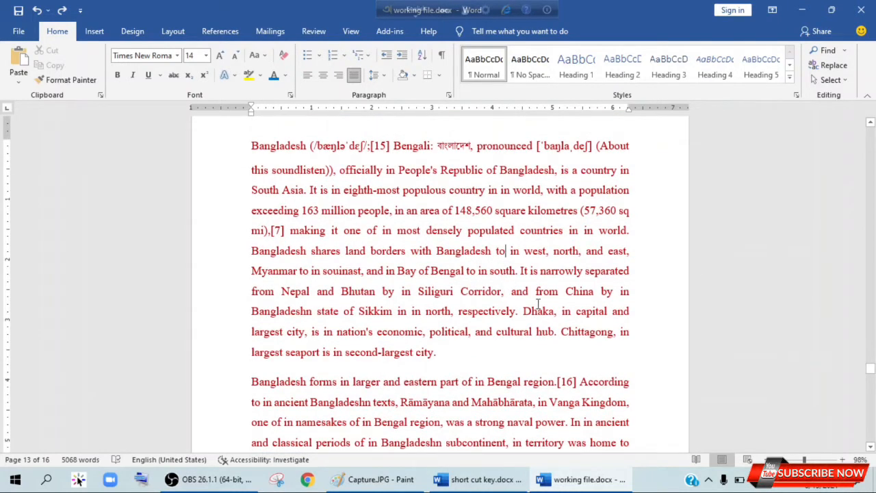
{"action": "scroll", "coordinate": [538, 304], "scroll_direction": "up", "scroll_amount": 5}
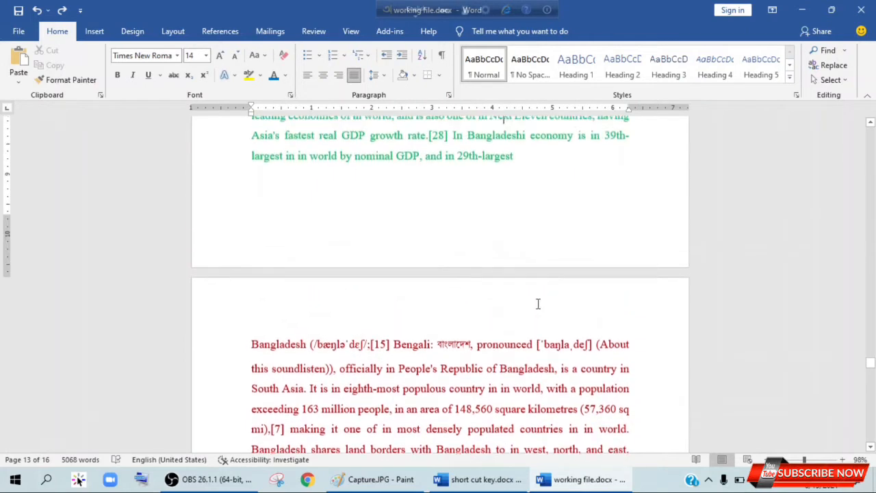
{"action": "scroll", "coordinate": [538, 304], "scroll_direction": "up", "scroll_amount": 2}
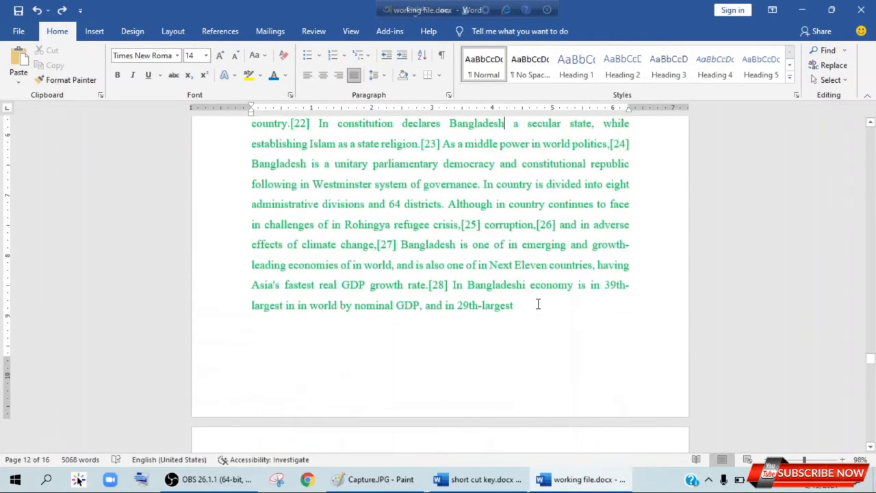
- Deselect the Up Arrow entry in short cut key.docx and return to working file.docx
{"action": "left_click", "coordinate": [472, 483]}
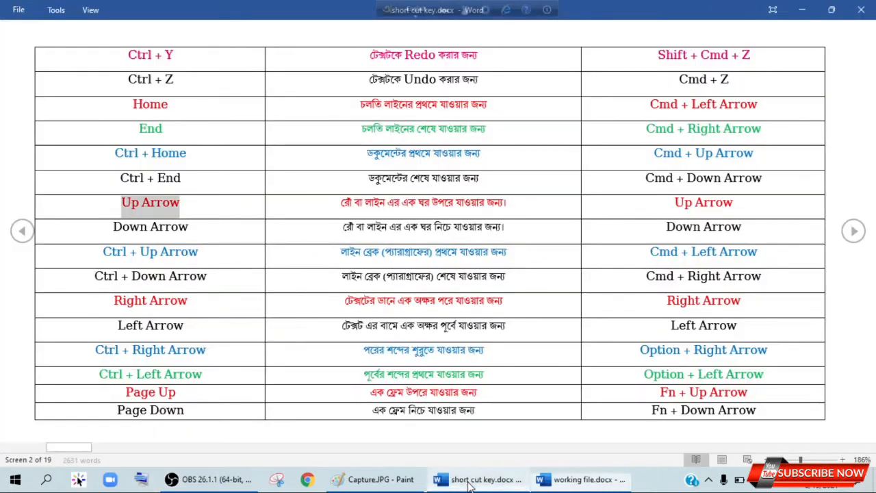
{"action": "left_click", "coordinate": [185, 245]}
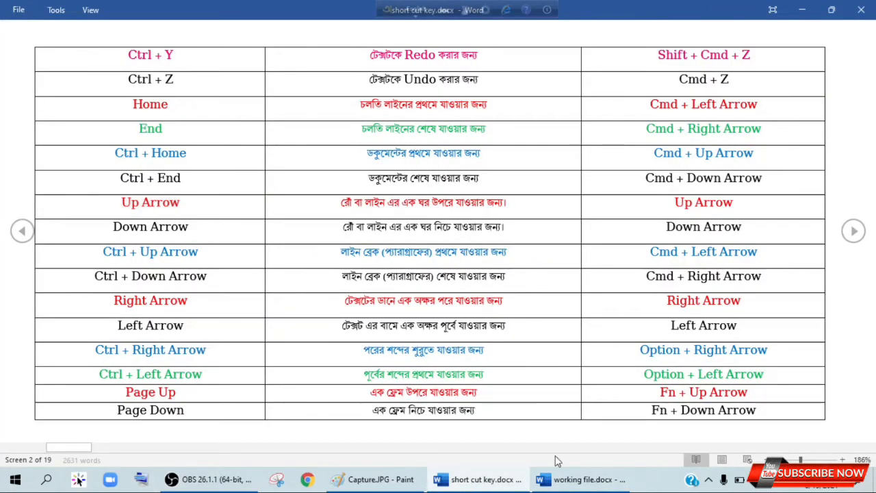
{"action": "left_click", "coordinate": [585, 479]}
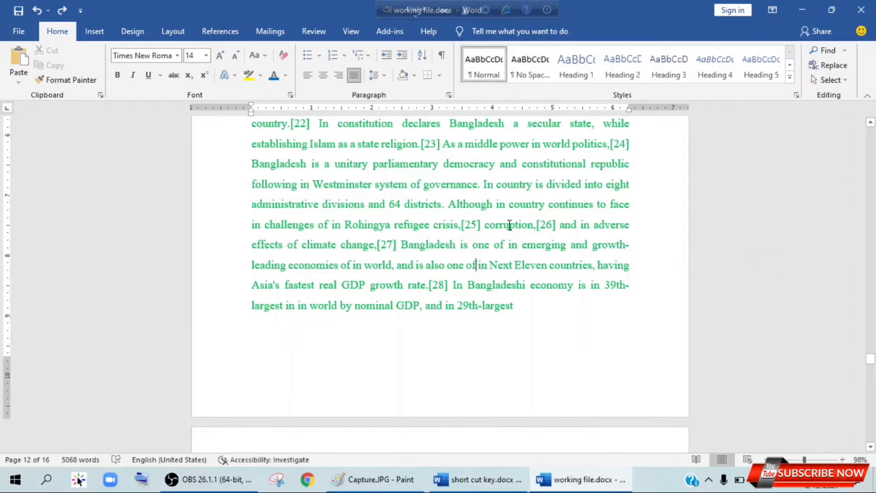
- Move the cursor down line by line to "and cultural hub" in the red paragraph on page 13, and switch to short cut key.docx
{"action": "key", "text": "Down"}
{"action": "key", "text": "Down"}
{"action": "key", "text": "Down"}
{"action": "key", "text": "Down"}
{"action": "key", "text": "Down"}
{"action": "key", "text": "Down"}
{"action": "key", "text": "Down"}
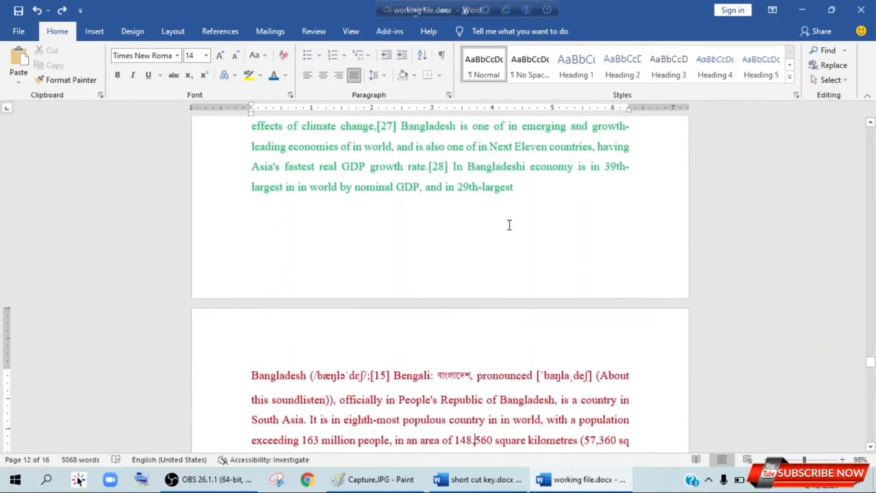
{"action": "key", "text": "Down"}
{"action": "key", "text": "Down"}
{"action": "key", "text": "Down"}
{"action": "key", "text": "Down"}
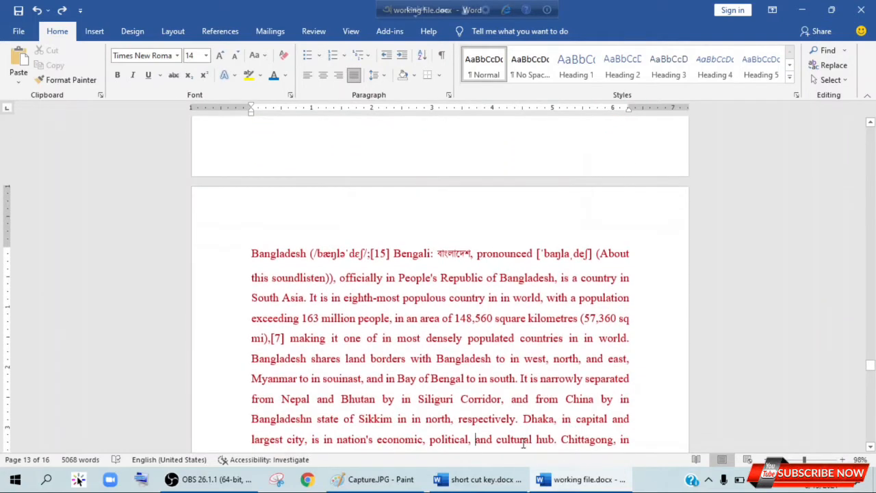
{"action": "left_click", "coordinate": [479, 480]}
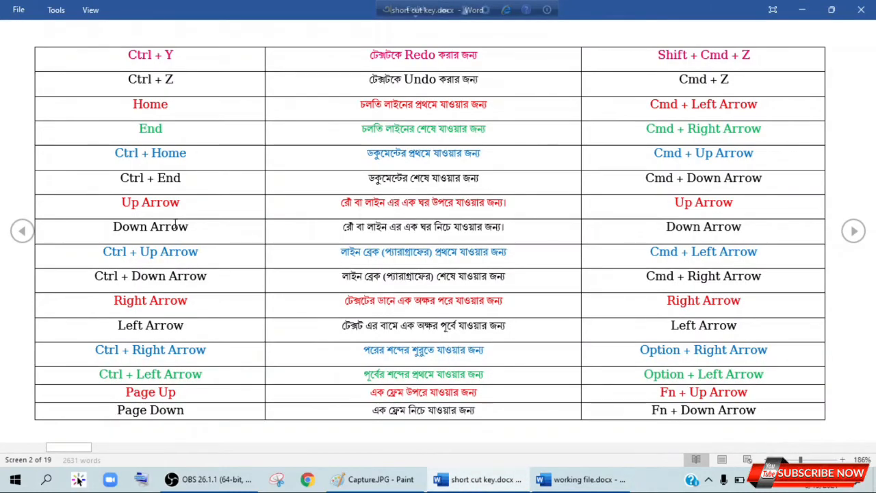
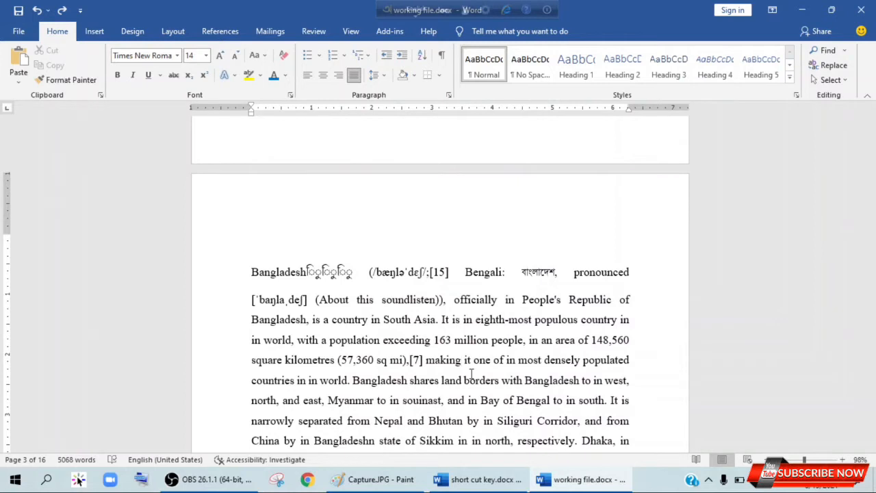
- Extend the selection down line by line from "it one of in most densely populated" on page 3 to the red text on page 5
{"action": "key", "text": "shift+Down"}
{"action": "key", "text": "shift+Down"}
{"action": "key", "text": "shift+Down"}
{"action": "key", "text": "shift+Down"}
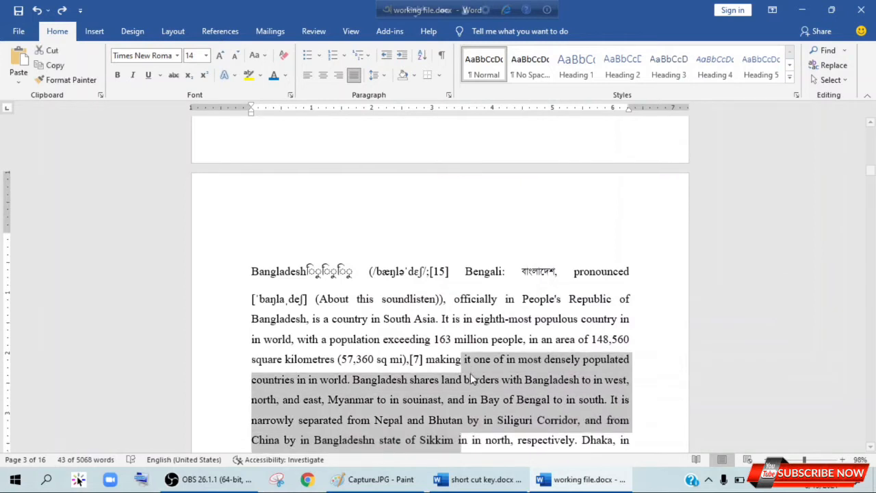
{"action": "key", "text": "shift+Down"}
{"action": "key", "text": "shift+Down"}
{"action": "key", "text": "shift+Down"}
{"action": "key", "text": "shift+Down"}
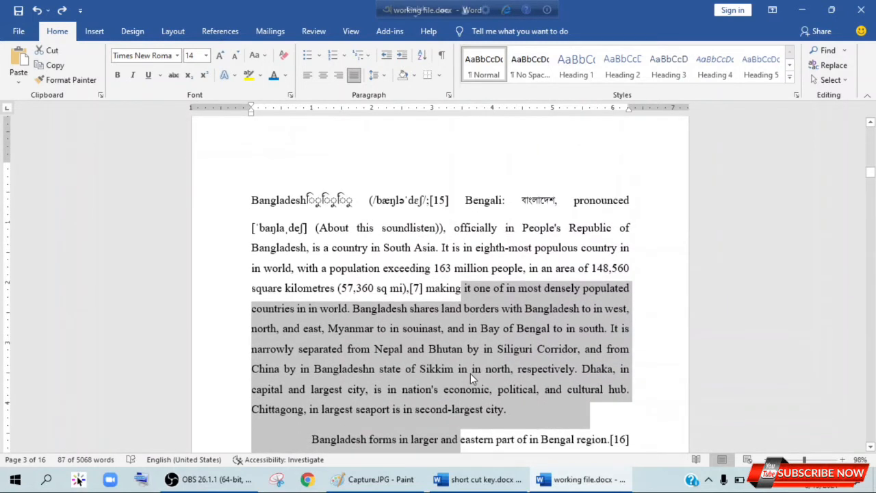
{"action": "key", "text": "shift+Down"}
{"action": "key", "text": "shift+Down"}
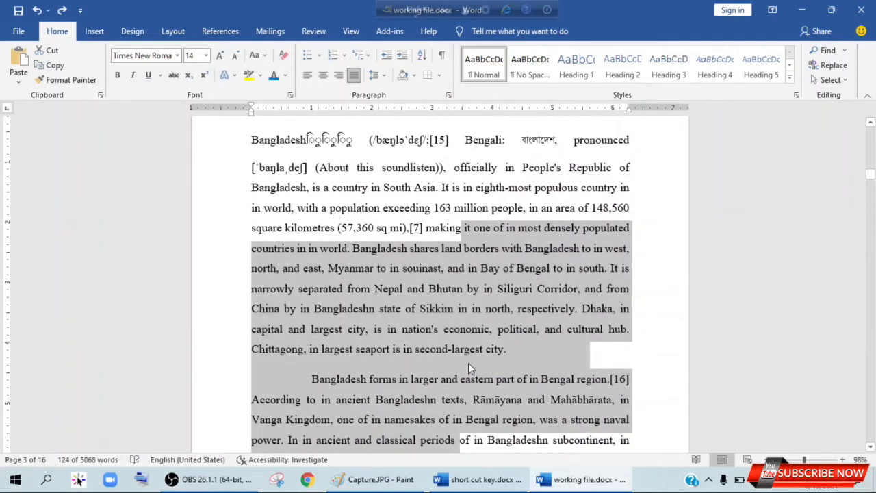
{"action": "key", "text": "shift+Down"}
{"action": "key", "text": "shift+Down"}
{"action": "key", "text": "shift+Down"}
{"action": "key", "text": "shift+Down"}
{"action": "key", "text": "shift+Down"}
{"action": "key", "text": "shift+Down"}
{"action": "key", "text": "shift+Down"}
{"action": "key", "text": "shift+Down"}
{"action": "key", "text": "shift+Down"}
{"action": "key", "text": "shift+Down"}
{"action": "key", "text": "shift+Down"}
{"action": "key", "text": "shift+Down"}
{"action": "key", "text": "shift+Down"}
{"action": "key", "text": "shift+Down"}
{"action": "key", "text": "shift+Down"}
{"action": "key", "text": "shift+Down"}
{"action": "key", "text": "shift+Down"}
{"action": "key", "text": "shift+Down"}
{"action": "key", "text": "shift+Down"}
{"action": "key", "text": "shift+Down"}
{"action": "key", "text": "shift+Down"}
{"action": "key", "text": "shift+Down"}
{"action": "key", "text": "shift+Down"}
{"action": "key", "text": "shift+Down"}
{"action": "key", "text": "shift+Down"}
{"action": "key", "text": "shift+Down"}
{"action": "key", "text": "shift+Down"}
{"action": "key", "text": "shift+Down"}
{"action": "key", "text": "shift+Down"}
{"action": "key", "text": "shift+Down"}
{"action": "key", "text": "shift+Down"}
{"action": "key", "text": "shift+Down"}
{"action": "key", "text": "shift+Down"}
{"action": "key", "text": "shift+Down"}
{"action": "key", "text": "shift+Down"}
{"action": "key", "text": "shift+Down"}
{"action": "key", "text": "shift+Down"}
{"action": "key", "text": "shift+Down"}
{"action": "key", "text": "shift+Down"}
{"action": "key", "text": "shift+Down"}
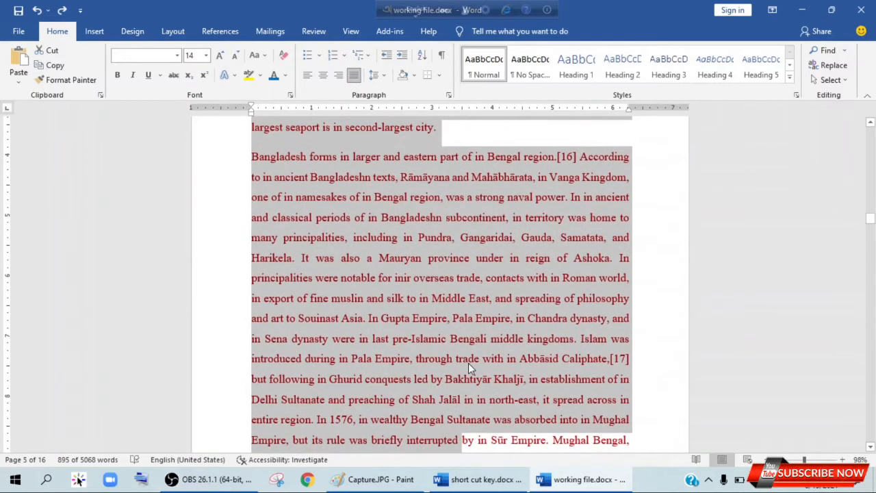
- Move the selection edge up line by line, past its starting point, to "is one of in emerging" in the blue text on page 2
{"action": "key", "text": "shift+Up"}
{"action": "key", "text": "shift+Up"}
{"action": "key", "text": "shift+Up"}
{"action": "key", "text": "shift+Up"}
{"action": "key", "text": "shift+Up"}
{"action": "key", "text": "shift+Up"}
{"action": "key", "text": "shift+Up"}
{"action": "key", "text": "shift+Up"}
{"action": "key", "text": "shift+Up"}
{"action": "key", "text": "shift+Up"}
{"action": "key", "text": "shift+Up"}
{"action": "key", "text": "shift+Up"}
{"action": "key", "text": "shift+Up"}
{"action": "key", "text": "shift+Up"}
{"action": "key", "text": "shift+Up"}
{"action": "key", "text": "shift+Up"}
{"action": "key", "text": "shift+Up"}
{"action": "key", "text": "shift+Up"}
{"action": "key", "text": "shift+Up"}
{"action": "key", "text": "shift+Up"}
{"action": "key", "text": "shift+Up"}
{"action": "key", "text": "shift+Up"}
{"action": "key", "text": "shift+Up"}
{"action": "key", "text": "shift+Up"}
{"action": "key", "text": "shift+Up"}
{"action": "key", "text": "shift+Up"}
{"action": "key", "text": "shift+Up"}
{"action": "key", "text": "shift+Up"}
{"action": "key", "text": "shift+Up"}
{"action": "key", "text": "shift+Up"}
{"action": "key", "text": "shift+Up"}
{"action": "key", "text": "shift+Up"}
{"action": "key", "text": "shift+Up"}
{"action": "key", "text": "shift+Up"}
{"action": "key", "text": "shift+Up"}
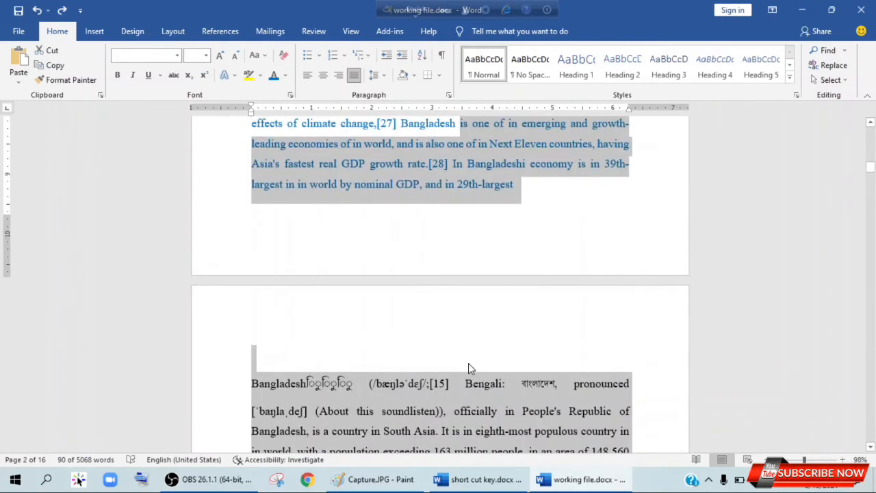
- Deselect the Shift + Down Arrow entry in short cut key.docx, and circle the ctrl key in Paint in red, about 56 × 54 px
{"action": "left_click", "coordinate": [477, 482]}
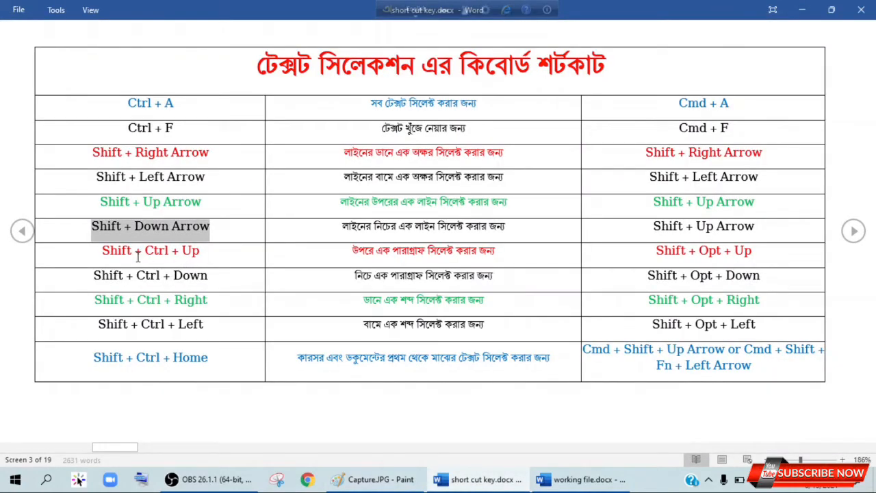
{"action": "left_click", "coordinate": [212, 251]}
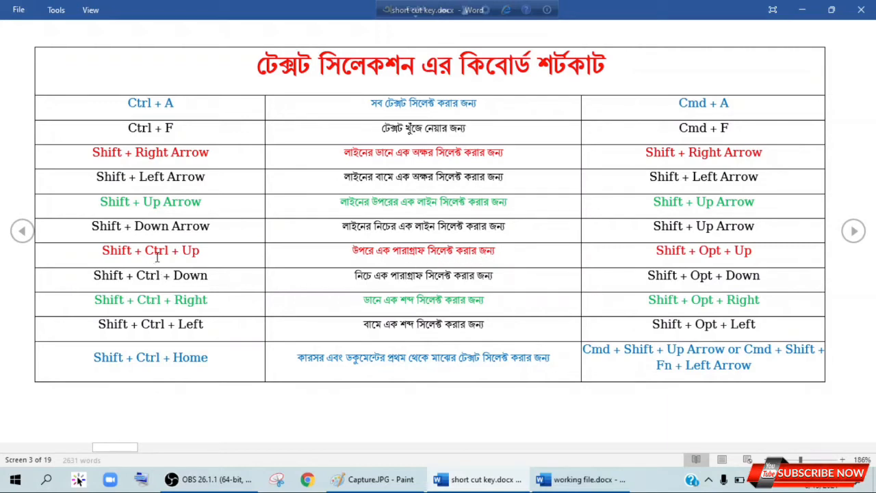
{"action": "left_click", "coordinate": [350, 480]}
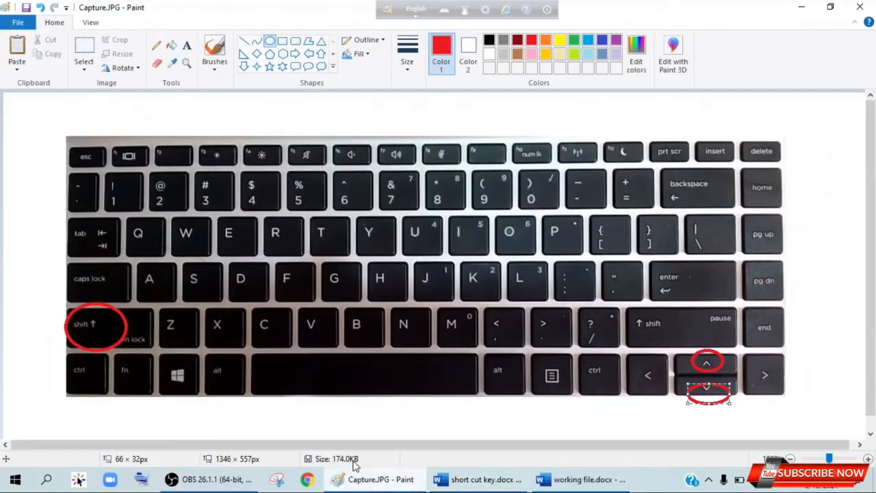
{"action": "left_click", "coordinate": [110, 335]}
{"action": "mouse_move", "coordinate": [64, 356]}
{"action": "left_mouse_down"}
{"action": "mouse_move", "coordinate": [89, 391]}
{"action": "mouse_move", "coordinate": [102, 393]}
{"action": "left_mouse_up"}
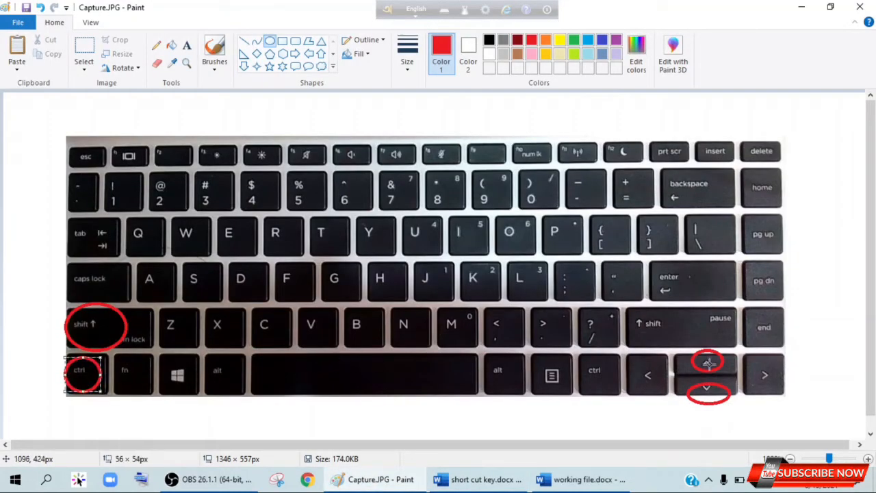
- In working file.docx, select upward paragraph by paragraph from the end of the blue text on page 2 to the red paragraph starting page 1
{"action": "left_click", "coordinate": [577, 482]}
{"action": "left_click", "coordinate": [370, 402]}
{"action": "scroll", "coordinate": [413, 360], "scroll_direction": "up", "scroll_amount": 5}
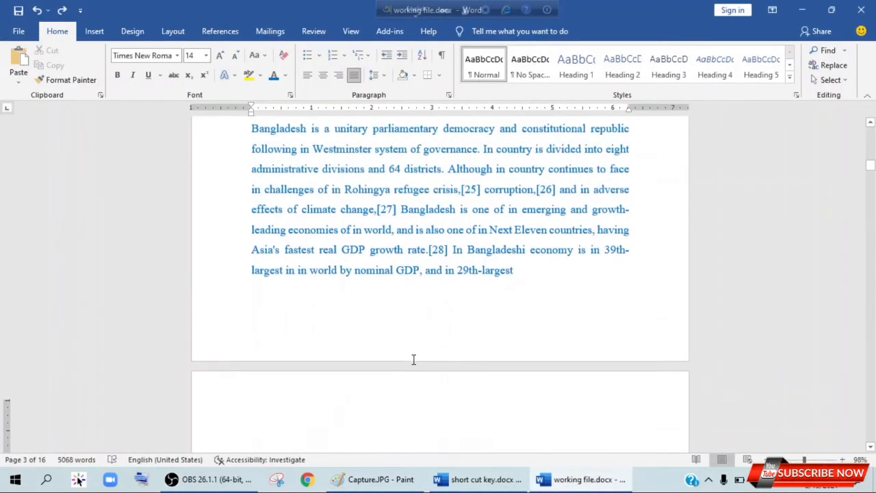
{"action": "scroll", "coordinate": [511, 341], "scroll_direction": "down", "scroll_amount": 2}
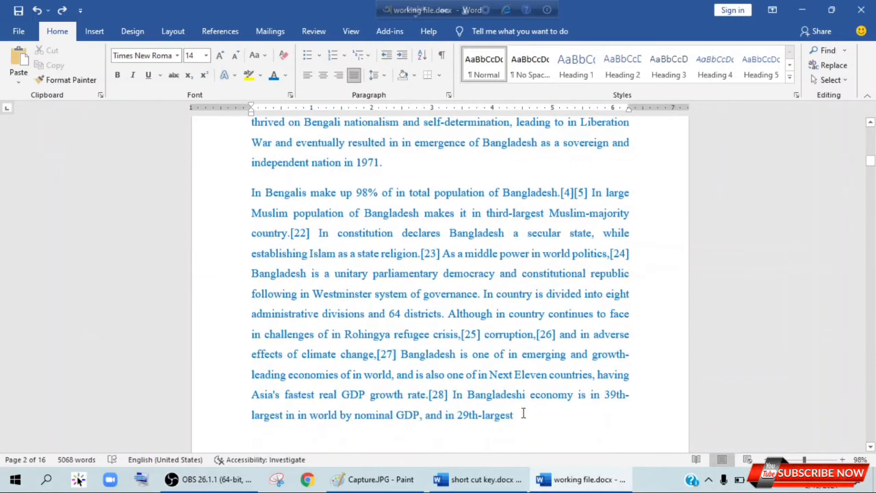
{"action": "left_click", "coordinate": [522, 415]}
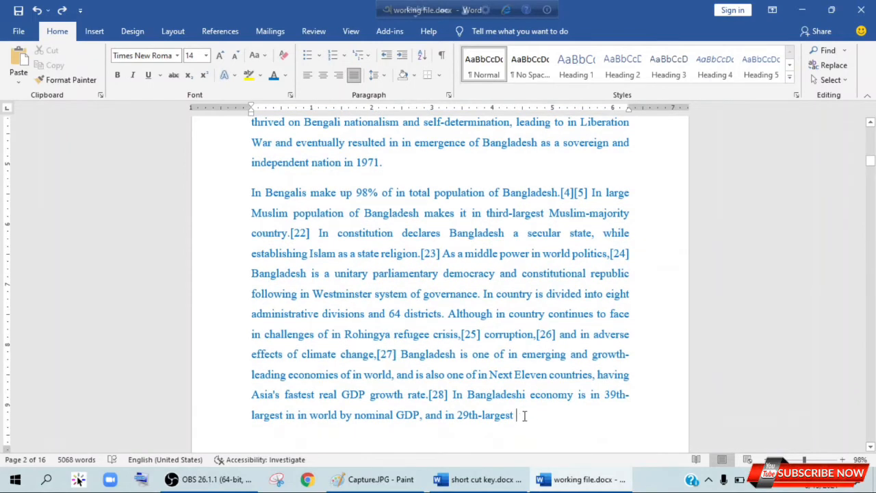
{"action": "key", "text": "ctrl+shift+Up"}
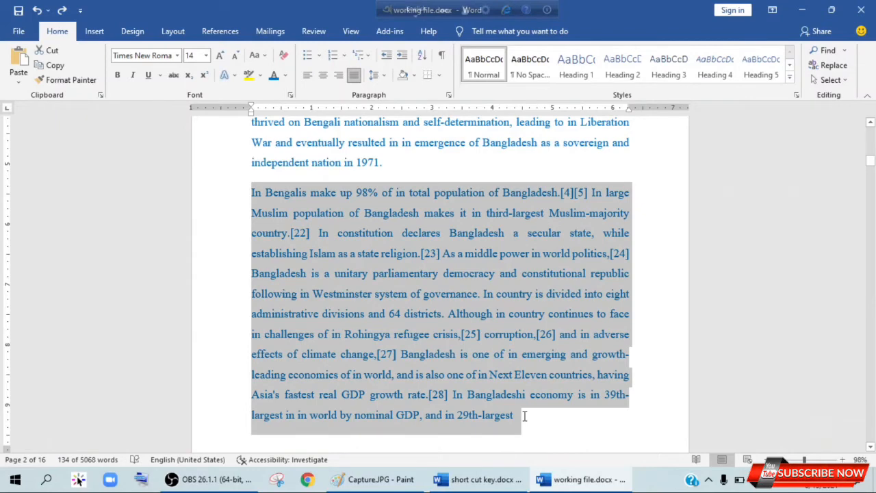
{"action": "key", "text": "ctrl+shift+Up"}
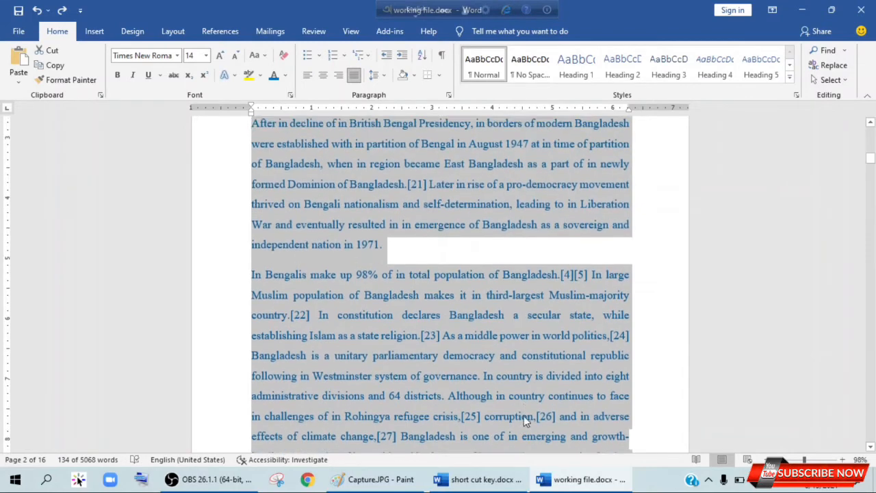
{"action": "key", "text": "ctrl+shift+Up"}
{"action": "key", "text": "ctrl+shift+Up"}
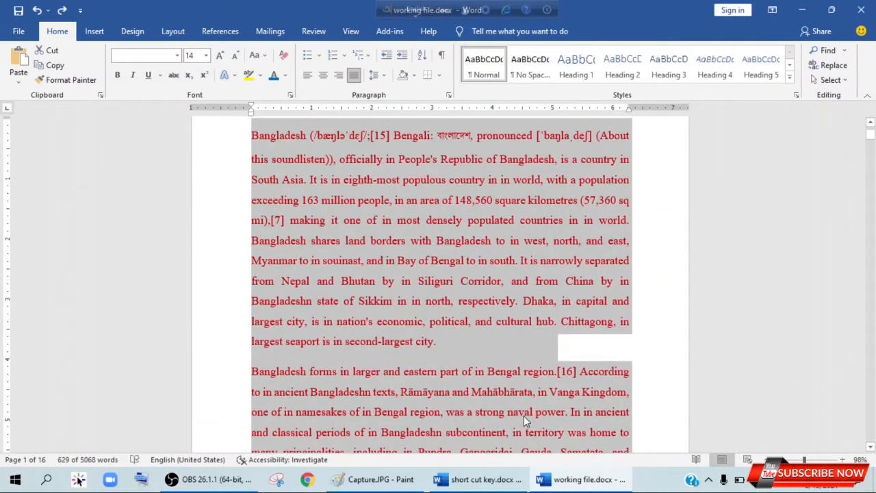
- Move the selection edge down paragraph by paragraph, past its starting point, through the green-highlighted paragraph after the turquoise-highlighted text on page 6
{"action": "key", "text": "ctrl+shift+Down"}
{"action": "key", "text": "ctrl+shift+Down"}
{"action": "key", "text": "ctrl+shift+Down"}
{"action": "key", "text": "ctrl+shift+Down"}
{"action": "key", "text": "ctrl+shift+Down"}
{"action": "key", "text": "ctrl+shift+Down"}
{"action": "key", "text": "ctrl+shift+Down"}
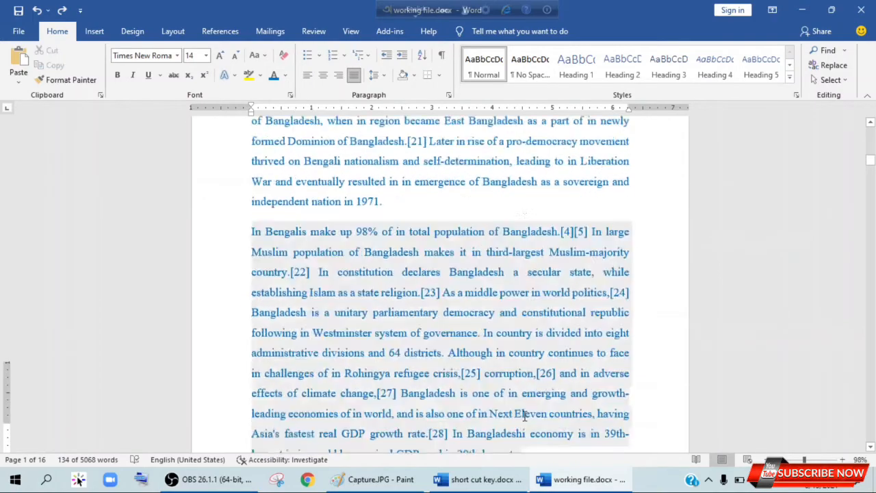
{"action": "key", "text": "ctrl+shift+Down"}
{"action": "key", "text": "ctrl+shift+Down"}
{"action": "key", "text": "ctrl+shift+Down"}
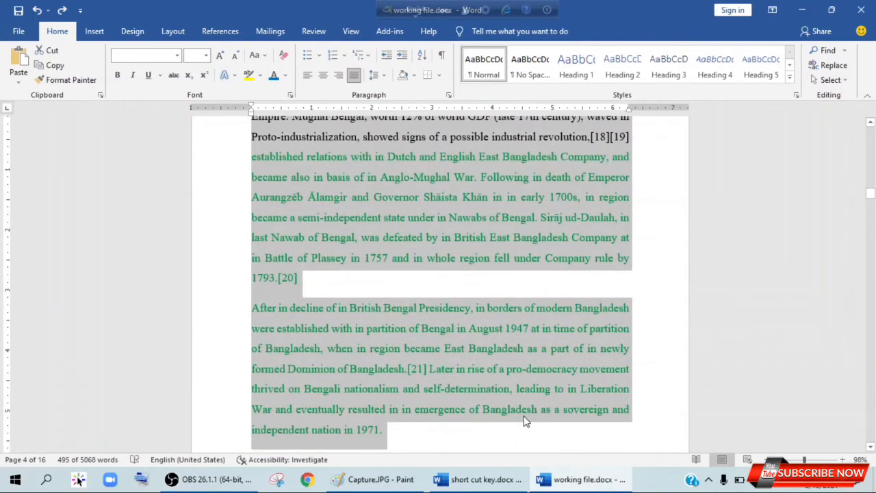
{"action": "key", "text": "ctrl+shift+Down"}
{"action": "key", "text": "ctrl+shift+Down"}
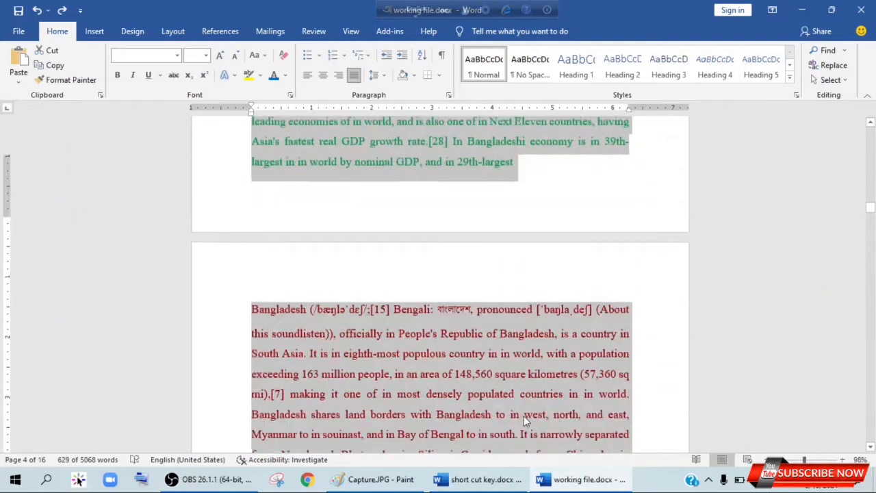
{"action": "key", "text": "ctrl+shift+Down"}
{"action": "key", "text": "ctrl+shift+Down"}
{"action": "key", "text": "ctrl+shift+Down"}
{"action": "key", "text": "ctrl+shift+Down"}
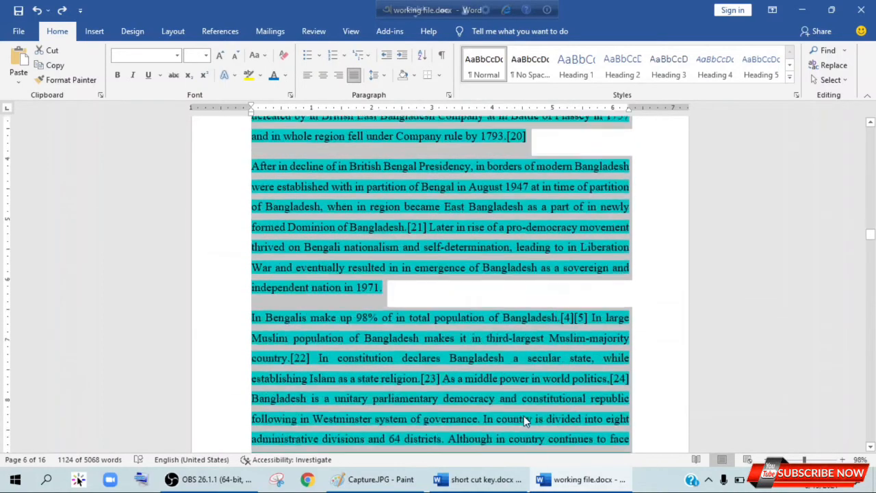
{"action": "key", "text": "ctrl+shift+Down"}
- Look back through the selected paragraphs of working file.docx up to page 3
{"action": "scroll", "coordinate": [515, 384], "scroll_direction": "up", "scroll_amount": 7}
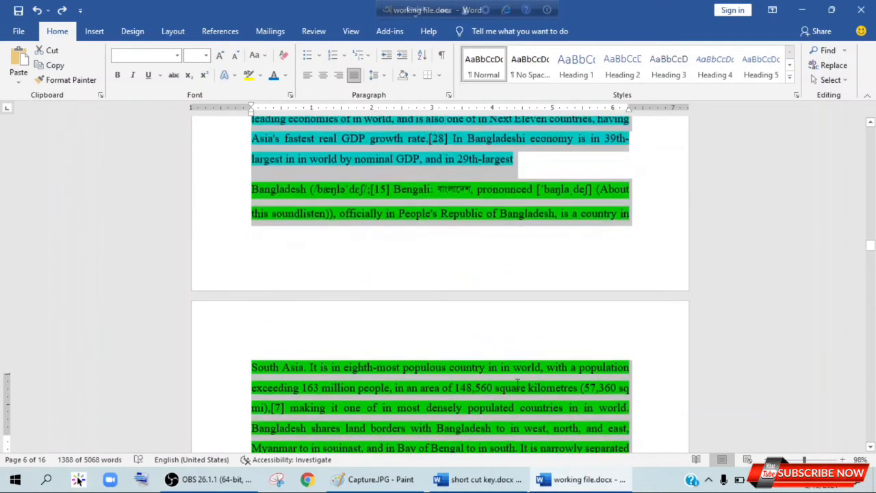
{"action": "scroll", "coordinate": [514, 353], "scroll_direction": "up", "scroll_amount": 15}
{"action": "scroll", "coordinate": [515, 353], "scroll_direction": "down", "scroll_amount": 17}
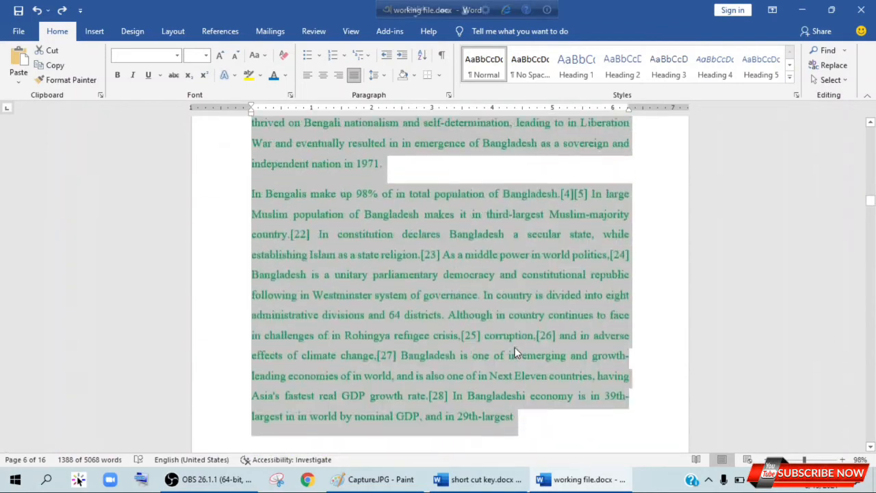
{"action": "scroll", "coordinate": [514, 353], "scroll_direction": "up", "scroll_amount": 4}
{"action": "scroll", "coordinate": [517, 352], "scroll_direction": "up", "scroll_amount": 5}
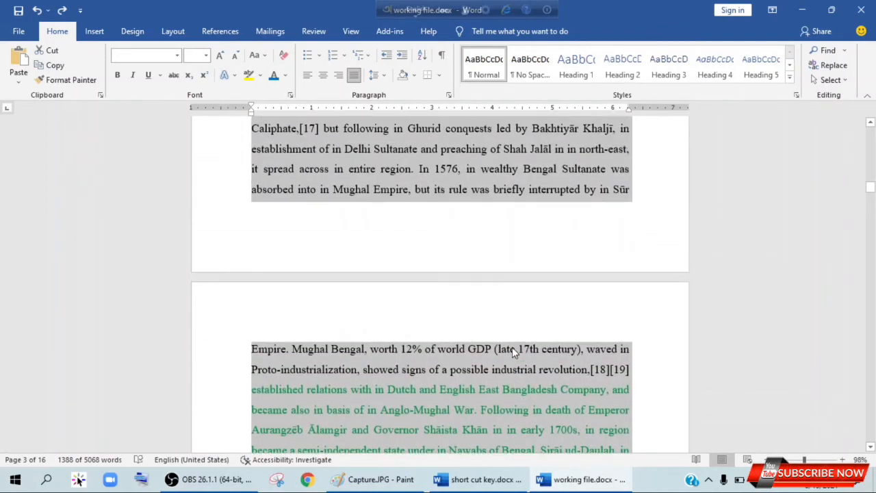
{"action": "scroll", "coordinate": [497, 284], "scroll_direction": "up", "scroll_amount": 3}
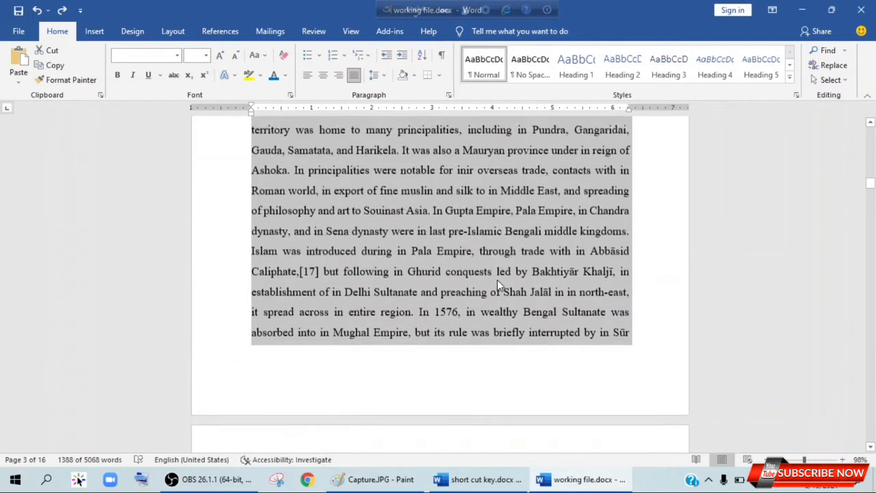
- Switch to Capture.JPG in Paint and undo the red circles around the shift, ctrl, up arrow and down arrow keys
{"action": "left_click", "coordinate": [471, 481]}
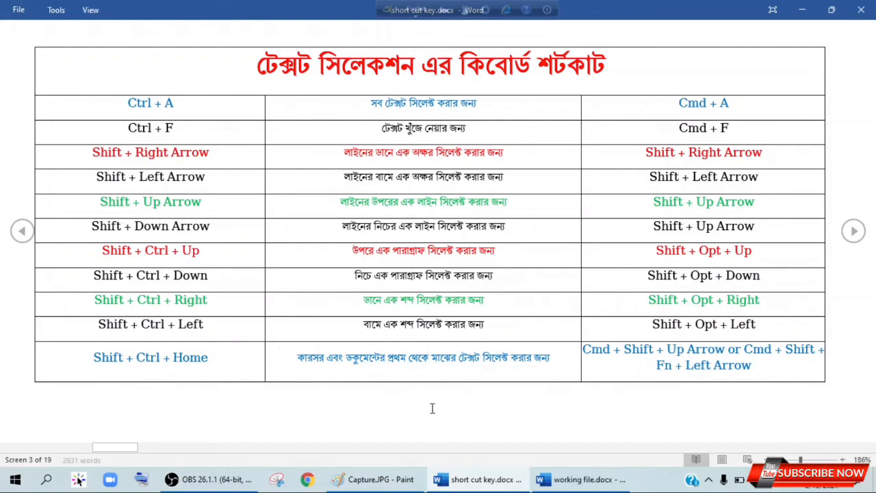
{"action": "left_click", "coordinate": [373, 481]}
{"action": "left_click", "coordinate": [374, 482]}
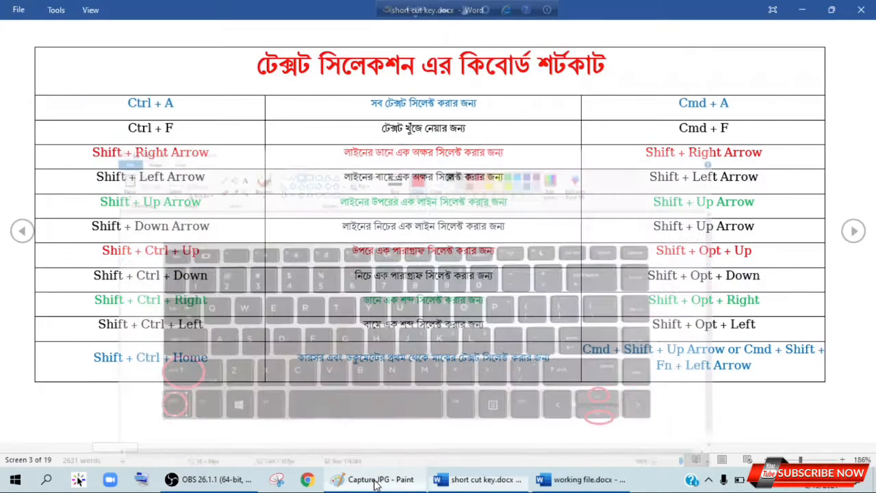
{"action": "left_click", "coordinate": [375, 482]}
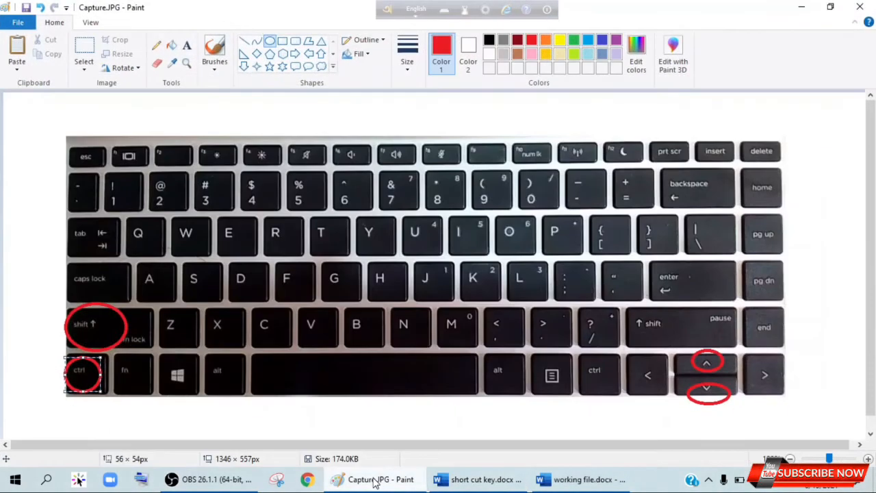
{"action": "left_click", "coordinate": [40, 8]}
{"action": "left_click", "coordinate": [40, 8]}
{"action": "left_click", "coordinate": [40, 7]}
{"action": "left_click", "coordinate": [41, 7]}
- Circle shift, ctrl (about 36 × 51 px), left arrow (about 34 × 66 px) and right arrow (about 45 × 63 px) in red
{"action": "mouse_move", "coordinate": [76, 309]}
{"action": "left_mouse_down"}
{"action": "mouse_move", "coordinate": [120, 375]}
{"action": "mouse_move", "coordinate": [87, 375]}
{"action": "mouse_move", "coordinate": [90, 388]}
{"action": "left_mouse_up"}
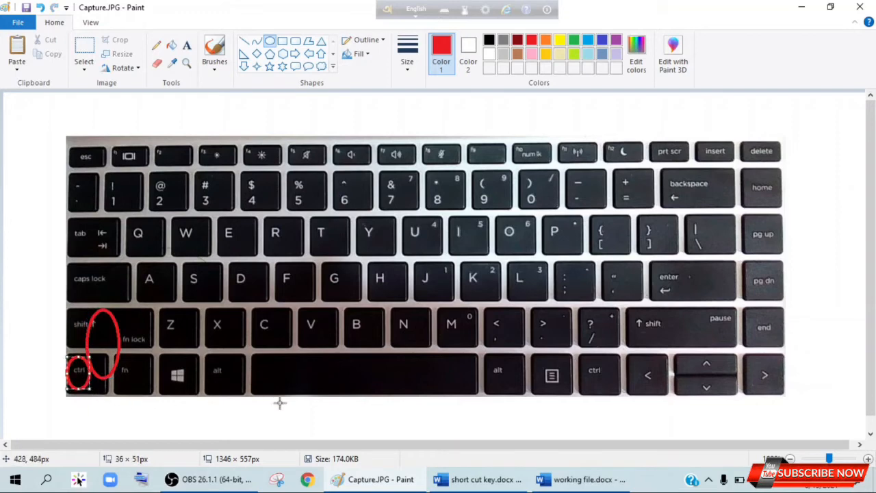
{"action": "left_click_drag", "start_coordinate": [642, 355], "coordinate": [664, 399]}
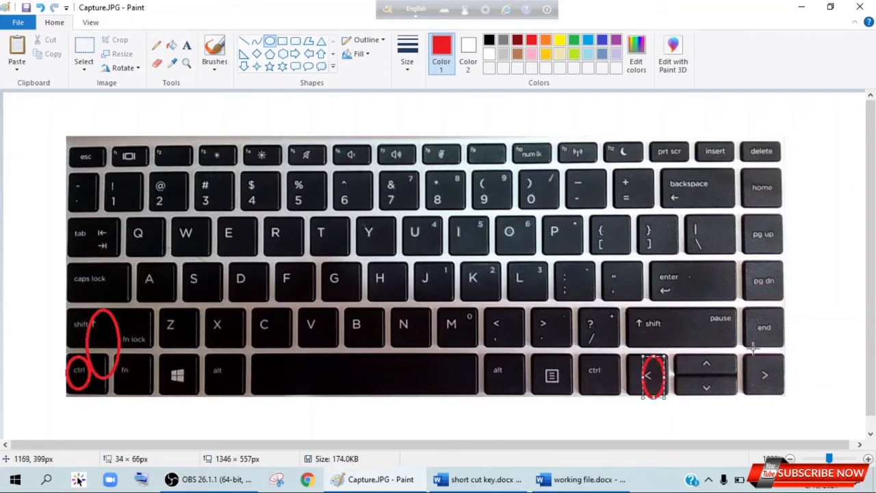
{"action": "mouse_move", "coordinate": [751, 354]}
{"action": "left_mouse_down"}
{"action": "mouse_move", "coordinate": [765, 387]}
{"action": "mouse_move", "coordinate": [783, 397]}
{"action": "left_mouse_up"}
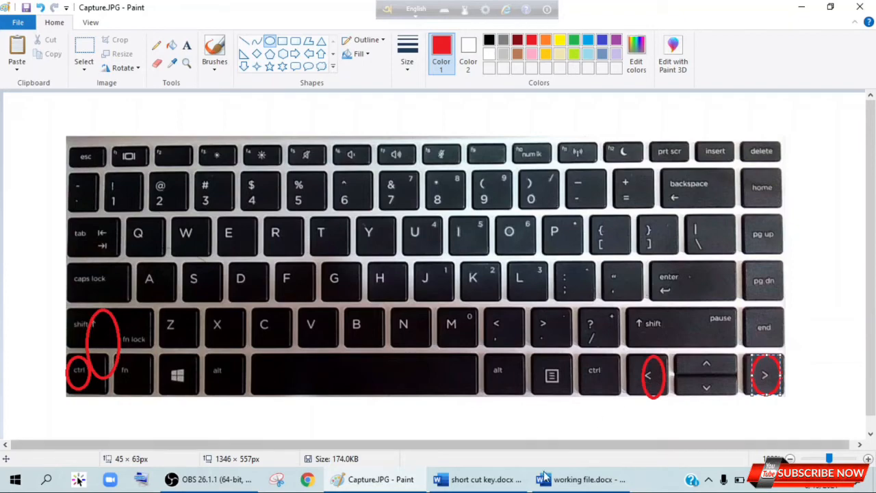
- In working file.docx, replace the page 3 selection by selecting "Islam was introduced during in Pala Empire" word by word
{"action": "left_click", "coordinate": [581, 479]}
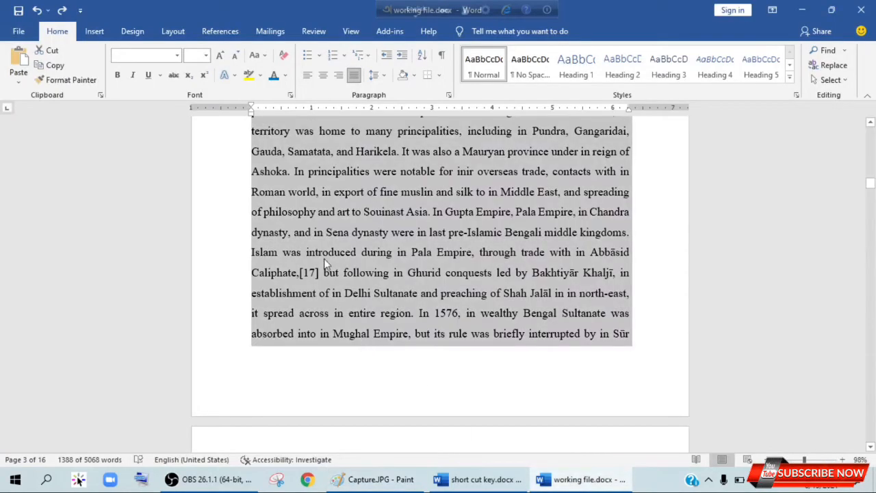
{"action": "left_click", "coordinate": [318, 257]}
{"action": "left_click", "coordinate": [251, 253]}
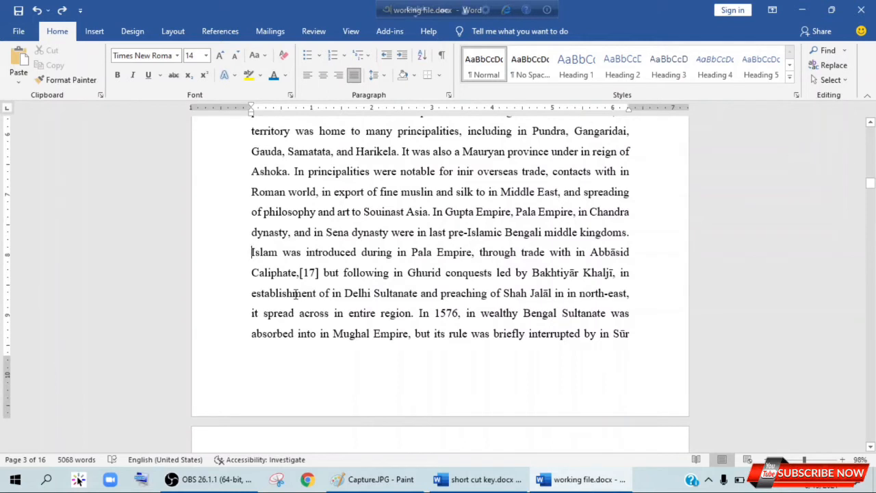
{"action": "key", "text": "ctrl+shift+Right"}
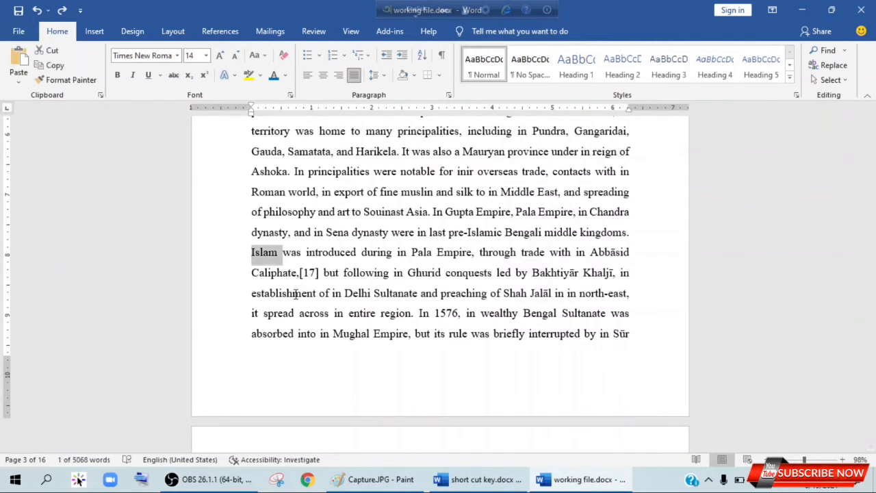
{"action": "key", "text": "ctrl+shift+Right"}
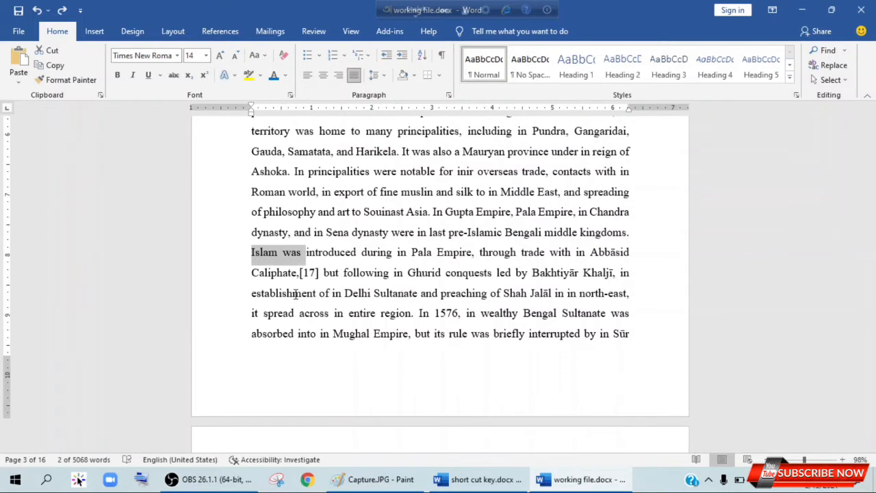
{"action": "key", "text": "ctrl+shift+Right"}
{"action": "key", "text": "ctrl+shift+Right"}
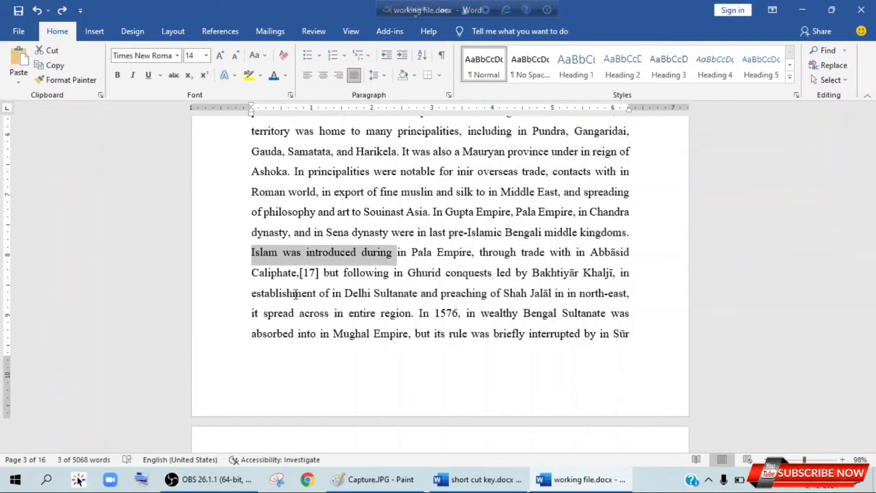
{"action": "key", "text": "ctrl+shift+Right"}
{"action": "key", "text": "ctrl+shift+Right"}
{"action": "key", "text": "ctrl+shift+Right"}
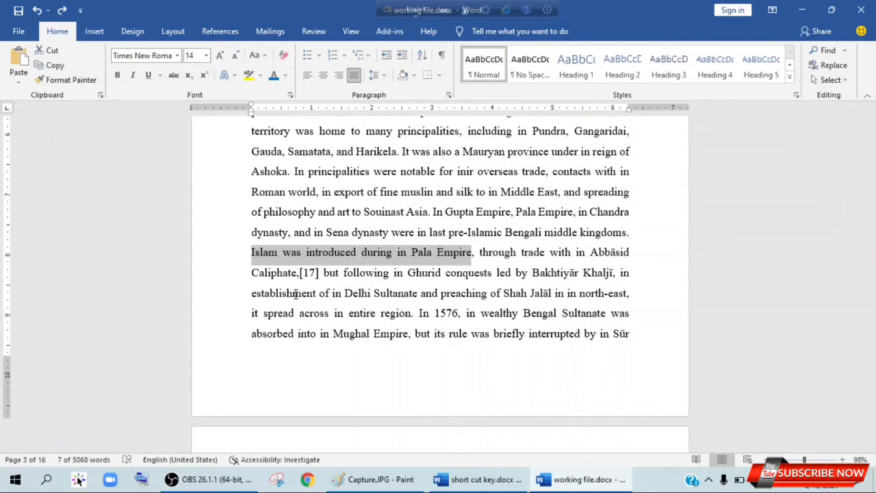
- Shrink the selection word by word back to the start of "Islam"
{"action": "key", "text": "ctrl+shift+Left"}
{"action": "key", "text": "ctrl+shift+Left"}
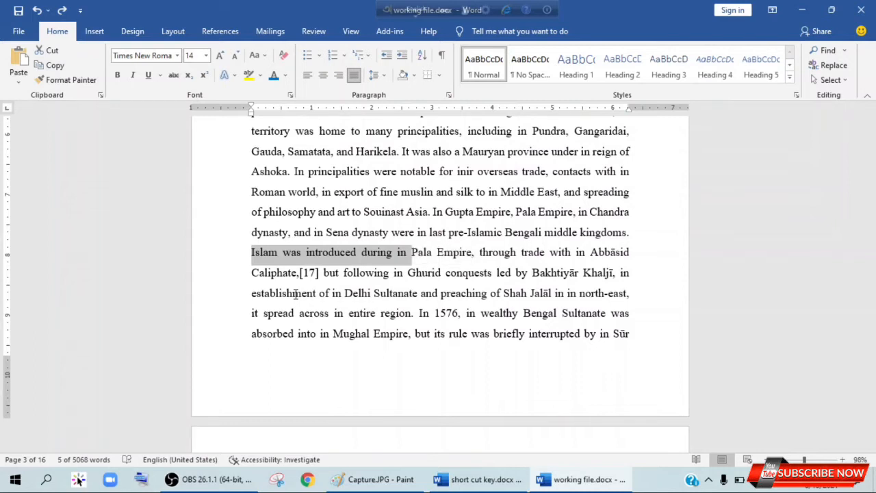
{"action": "key", "text": "ctrl+shift+Left"}
{"action": "key", "text": "ctrl+shift+Left"}
{"action": "key", "text": "ctrl+shift+Left"}
{"action": "key", "text": "ctrl+shift+Left"}
{"action": "key", "text": "ctrl+shift+Left"}
{"action": "key", "text": "ctrl+shift+Left"}
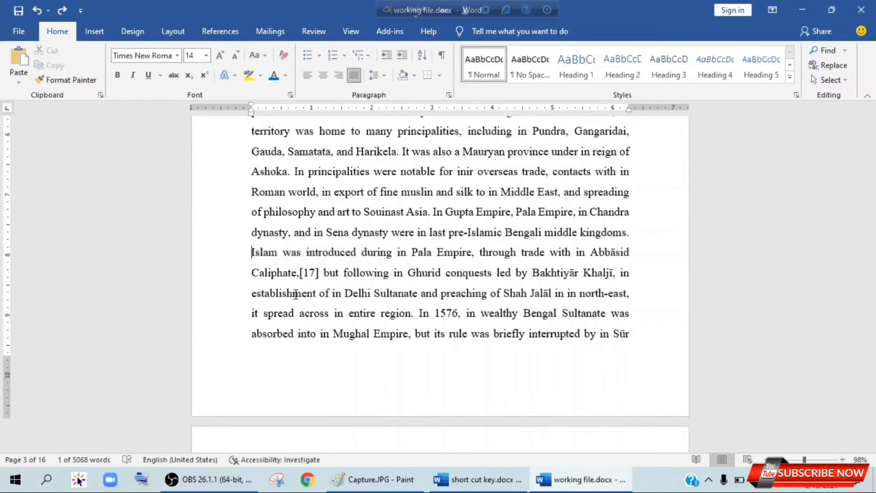
- Extend the selection backward word by word from before "Islam" to "Chandra" in the preceding lines, and clear the selection
{"action": "key", "text": "ctrl+shift+Left"}
{"action": "key", "text": "ctrl+shift+Left"}
{"action": "key", "text": "ctrl+shift+Left"}
{"action": "key", "text": "ctrl+shift+Left"}
{"action": "key", "text": "ctrl+shift+Left"}
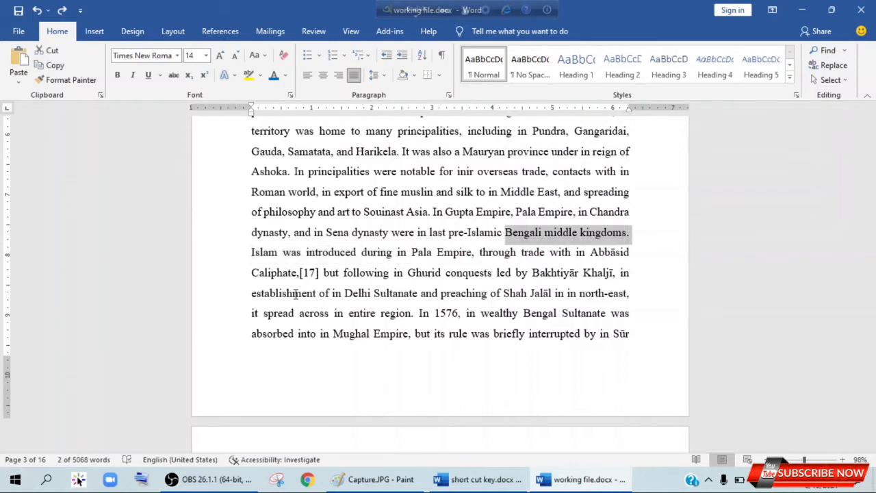
{"action": "key", "text": "ctrl+shift+Left"}
{"action": "key", "text": "ctrl+shift+Left"}
{"action": "key", "text": "ctrl+shift+Left"}
{"action": "key", "text": "ctrl+shift+Left"}
{"action": "key", "text": "ctrl+shift+Left"}
{"action": "key", "text": "ctrl+shift+Left"}
{"action": "key", "text": "ctrl+shift+Left"}
{"action": "key", "text": "ctrl+shift+Left"}
{"action": "key", "text": "ctrl+shift+Left"}
{"action": "key", "text": "ctrl+shift+Left"}
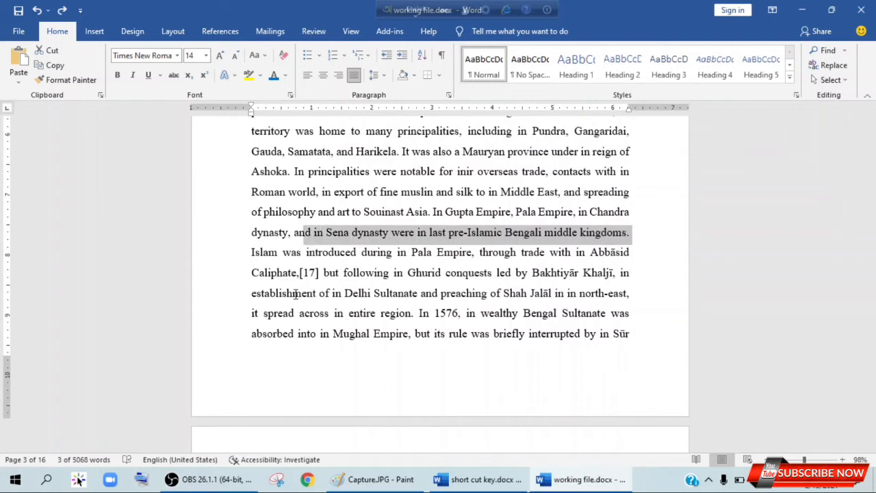
{"action": "key", "text": "ctrl+shift+Left"}
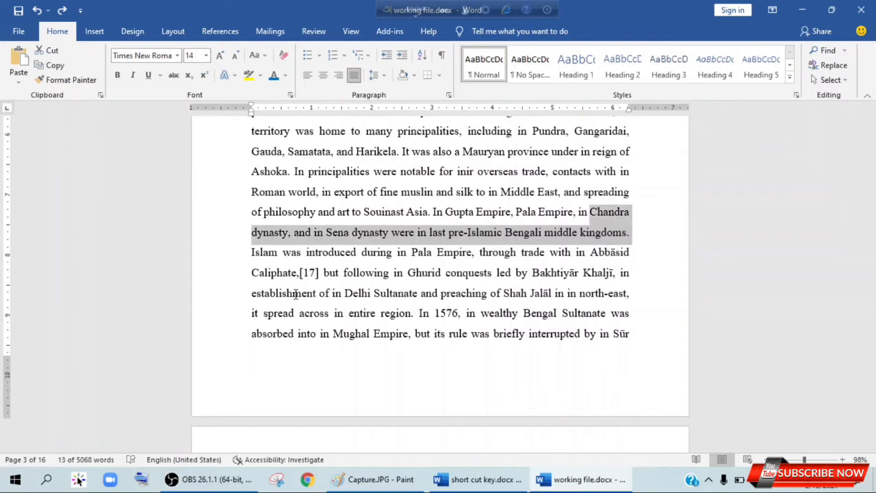
{"action": "left_click", "coordinate": [367, 272]}
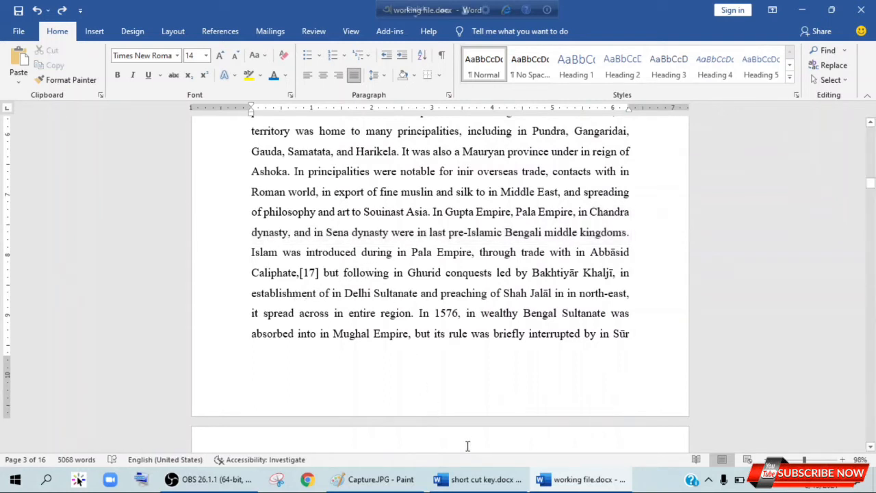
- Check the shortcut table in short cut key.docx, and in working file.docx select from after "1793.[20]" on page 4 to the document's start
{"action": "left_click", "coordinate": [477, 479]}
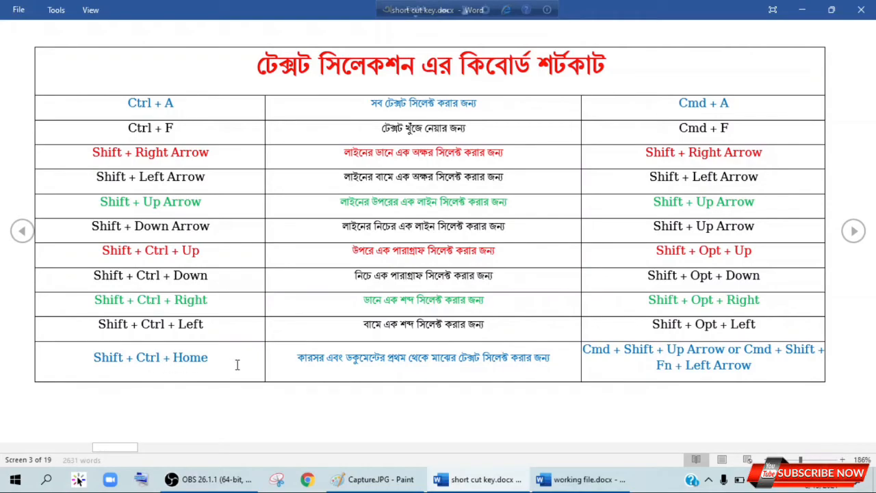
{"action": "scroll", "coordinate": [237, 366], "scroll_direction": "down", "scroll_amount": 2}
{"action": "scroll", "coordinate": [239, 365], "scroll_direction": "up", "scroll_amount": 3}
{"action": "left_click", "coordinate": [582, 479]}
{"action": "scroll", "coordinate": [434, 377], "scroll_direction": "down", "scroll_amount": 10}
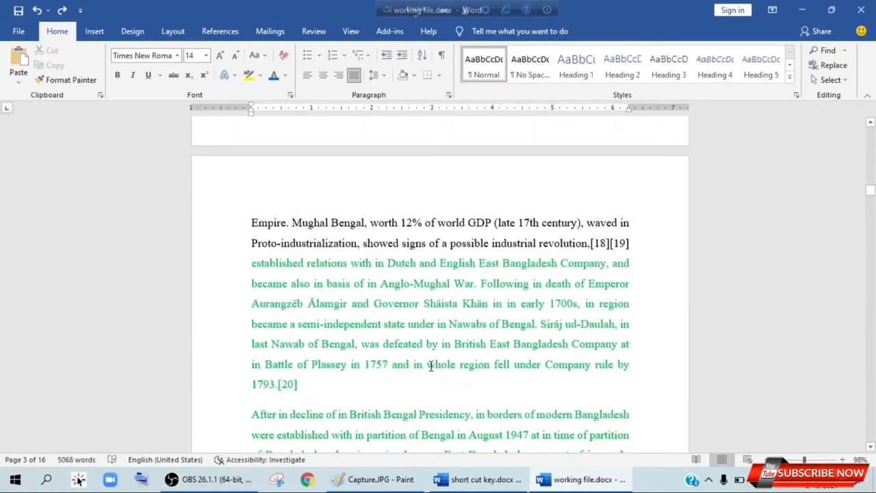
{"action": "scroll", "coordinate": [317, 340], "scroll_direction": "up", "scroll_amount": 1}
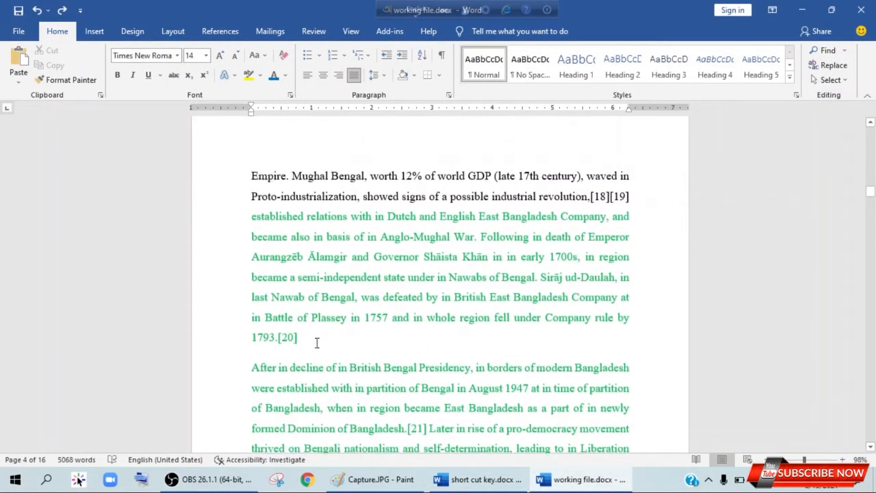
{"action": "left_click", "coordinate": [312, 339]}
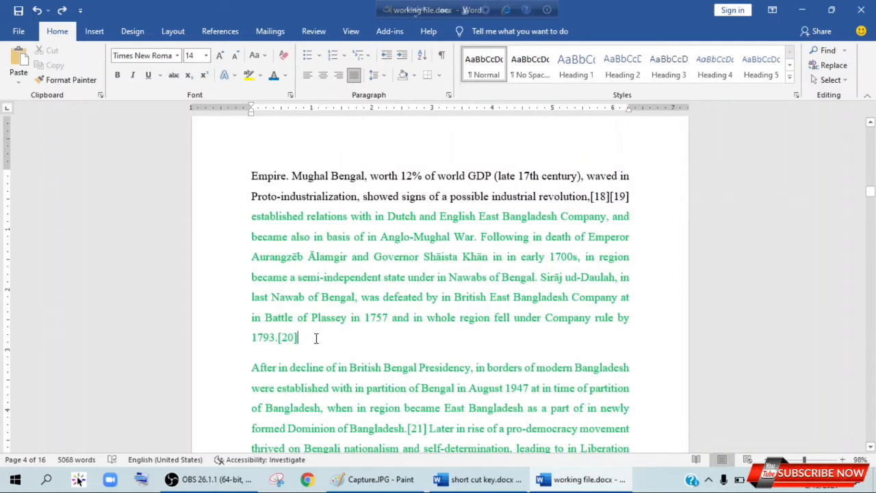
{"action": "key", "text": "ctrl+shift+Home"}
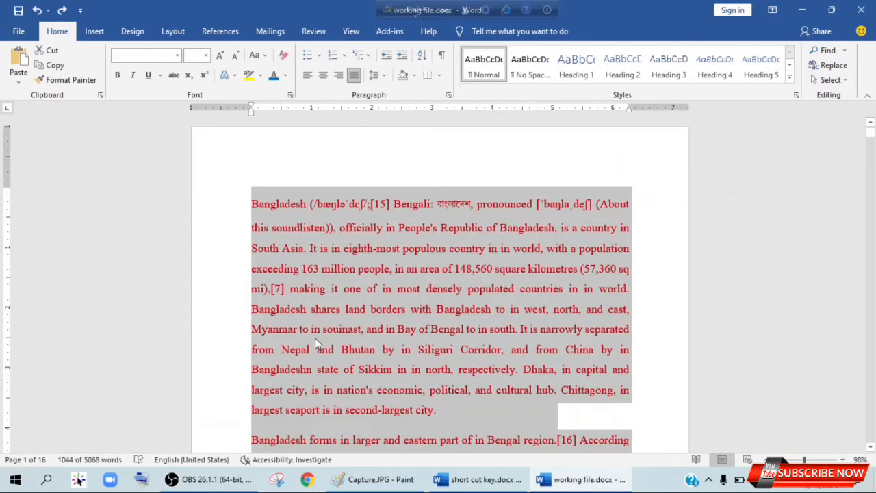
- Select from the start of the red paragraph "Bangladesh forms in larger" on page 1 to the end of the document
{"action": "scroll", "coordinate": [315, 338], "scroll_direction": "down", "scroll_amount": 5}
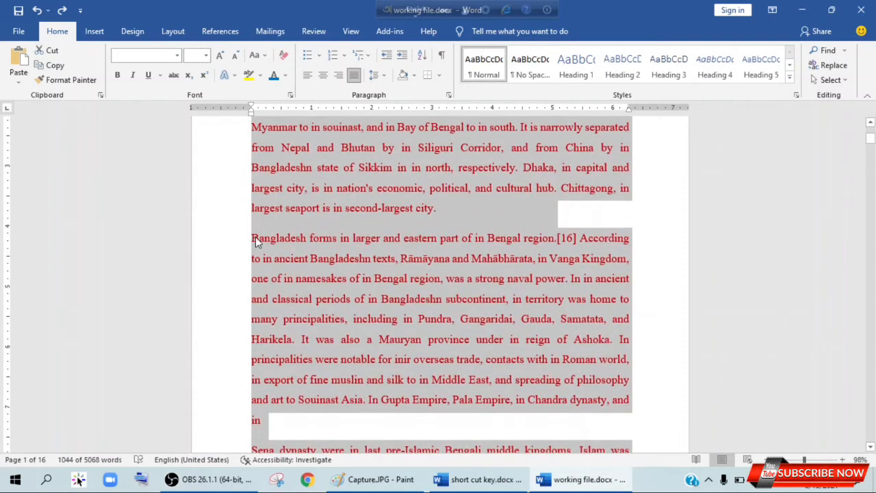
{"action": "left_click", "coordinate": [250, 238]}
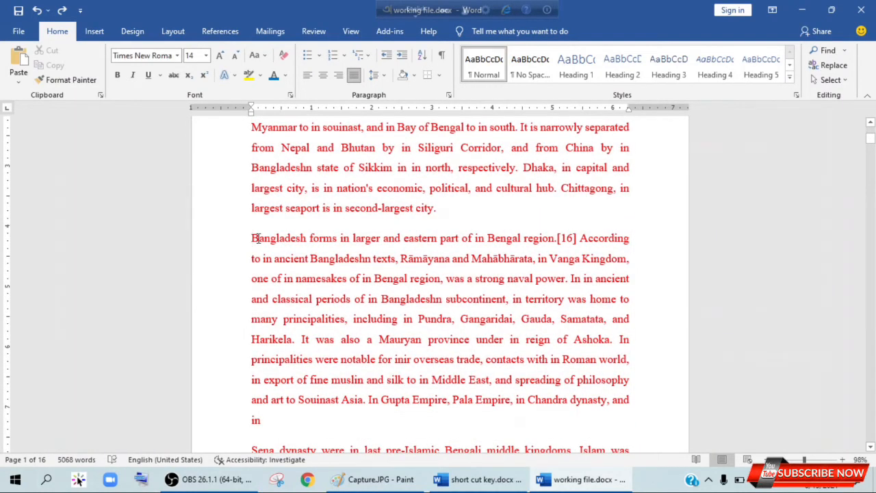
{"action": "key", "text": "ctrl+shift+End"}
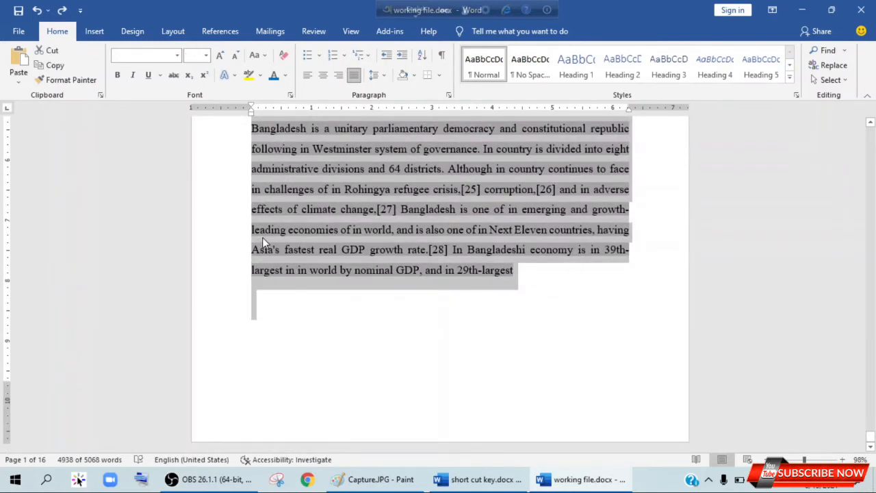
{"action": "scroll", "coordinate": [263, 237], "scroll_direction": "up", "scroll_amount": 5}
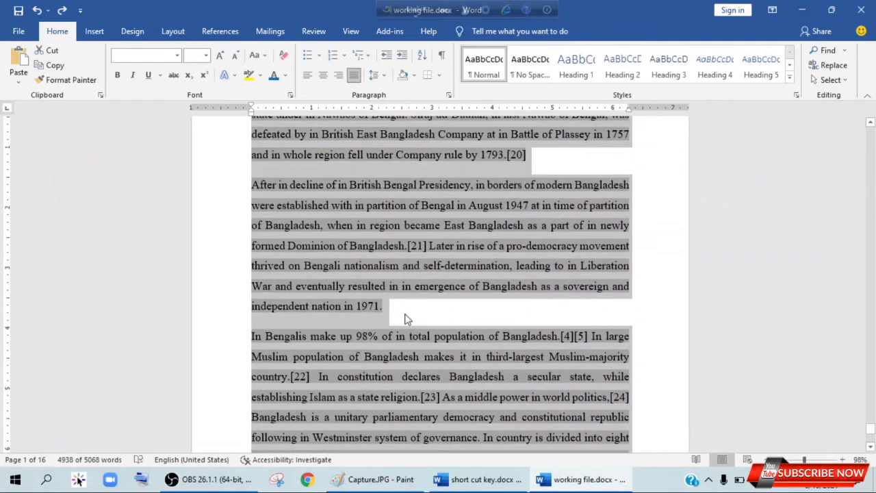
- Select all text from the end of the 1971 paragraph back to the document start, and from the first paragraph to the document end
{"action": "left_click", "coordinate": [388, 306]}
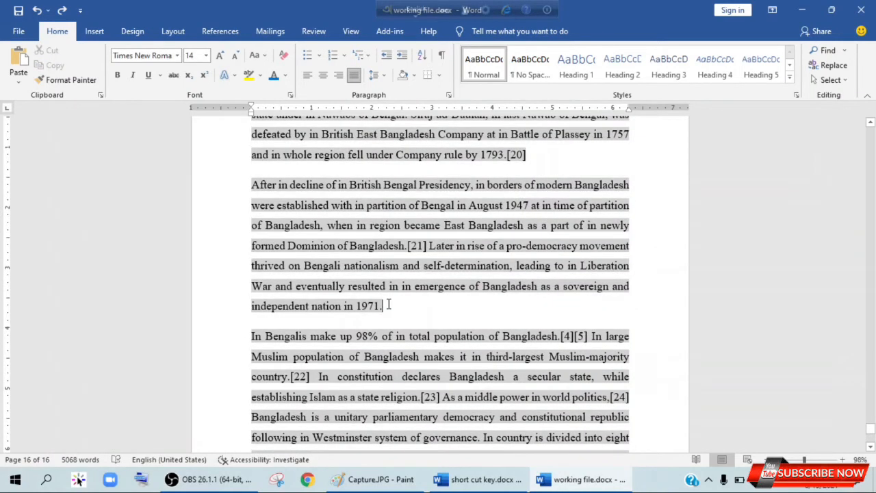
{"action": "key", "text": "ctrl+shift+Home"}
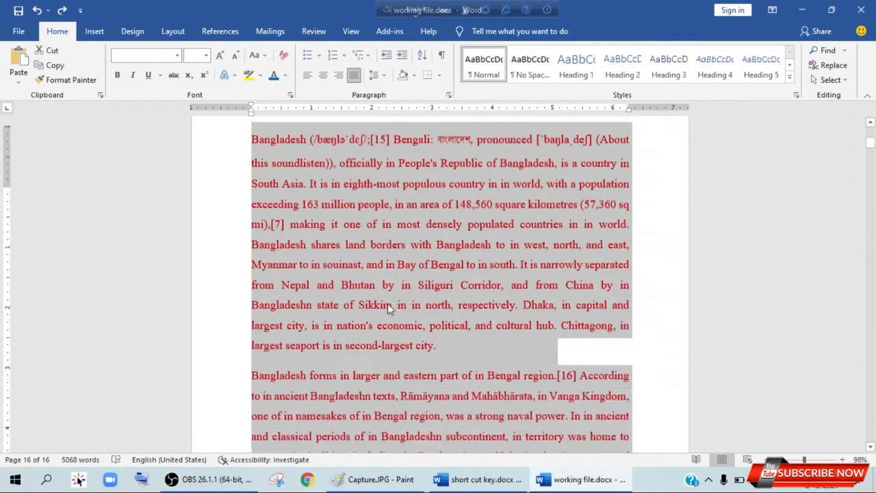
{"action": "left_click", "coordinate": [370, 309]}
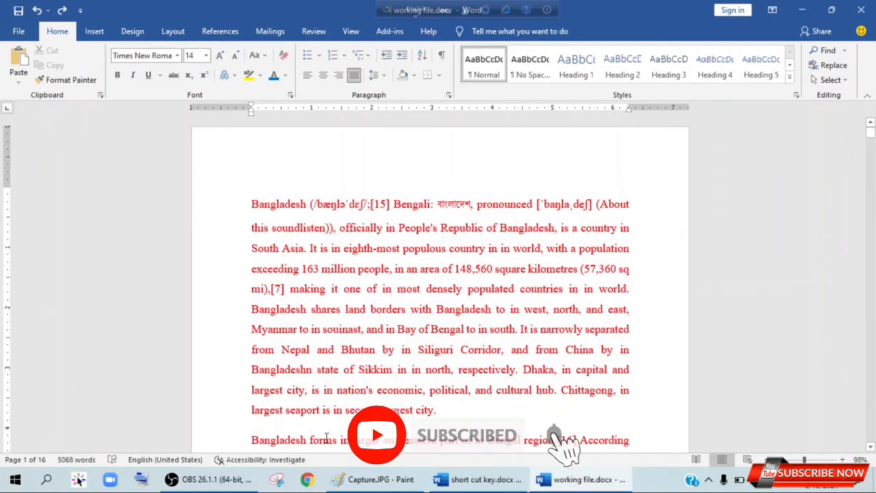
{"action": "key", "text": "ctrl+shift+End"}
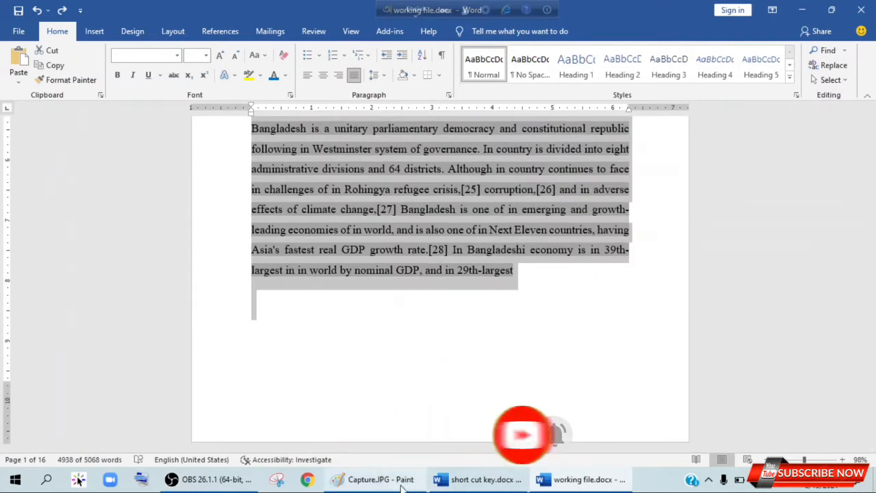
- Switch to Paint, outline the End key (about 48 × 61 px) and Home key (about 61 × 53 px) with red ovals, and return to working file.docx
{"action": "left_click", "coordinate": [375, 479]}
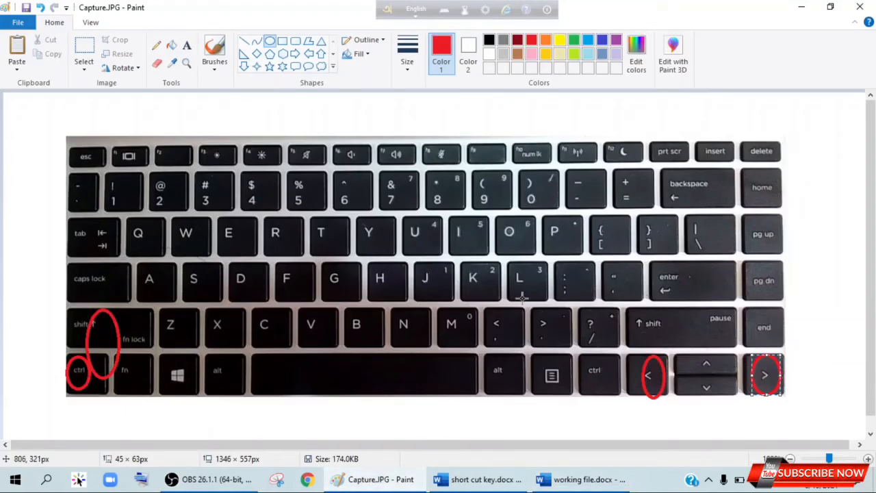
{"action": "left_click_drag", "start_coordinate": [752, 307], "coordinate": [784, 349]}
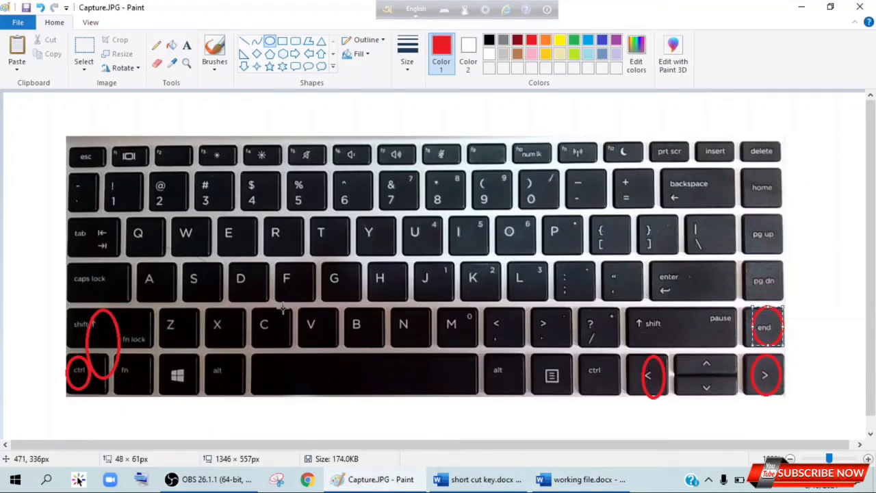
{"action": "mouse_move", "coordinate": [748, 173]}
{"action": "left_mouse_down"}
{"action": "mouse_move", "coordinate": [769, 213]}
{"action": "mouse_move", "coordinate": [788, 209]}
{"action": "left_mouse_up"}
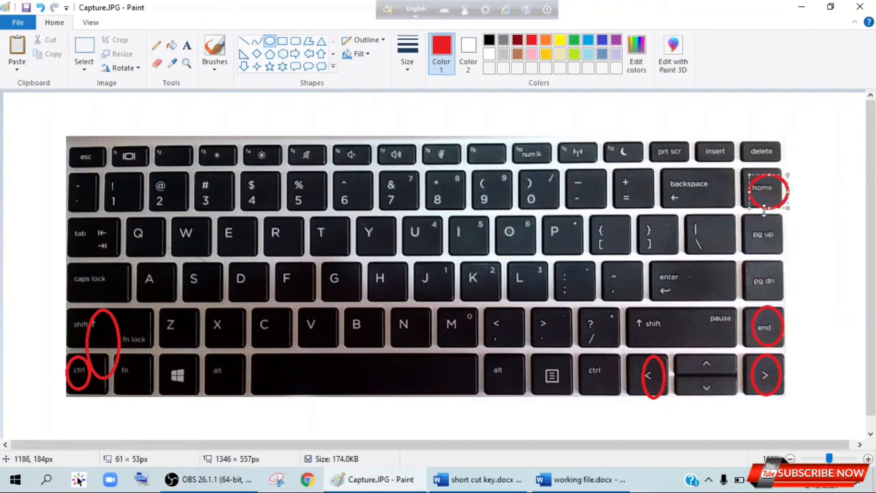
{"action": "left_click", "coordinate": [582, 479]}
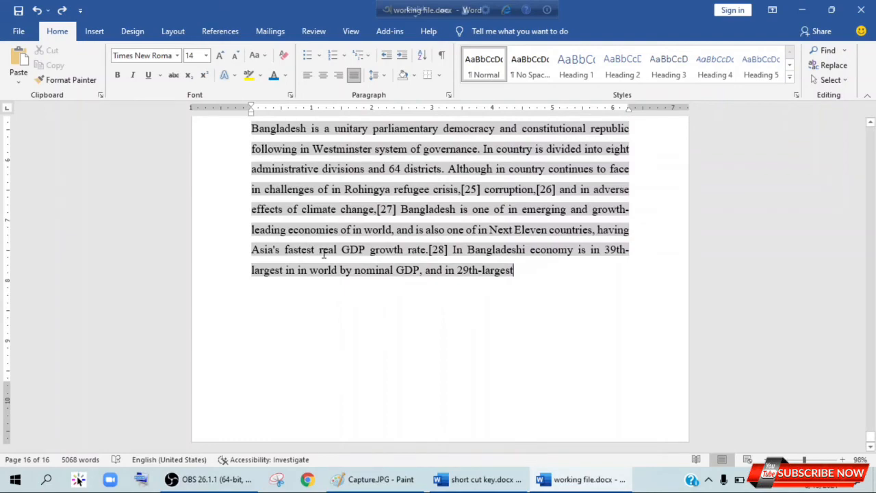
{"action": "left_click", "coordinate": [378, 483]}
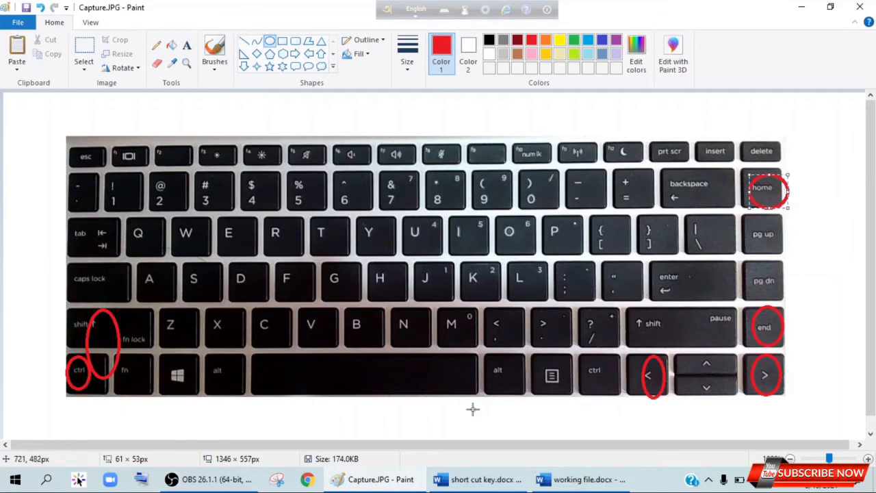
{"action": "left_click", "coordinate": [564, 483]}
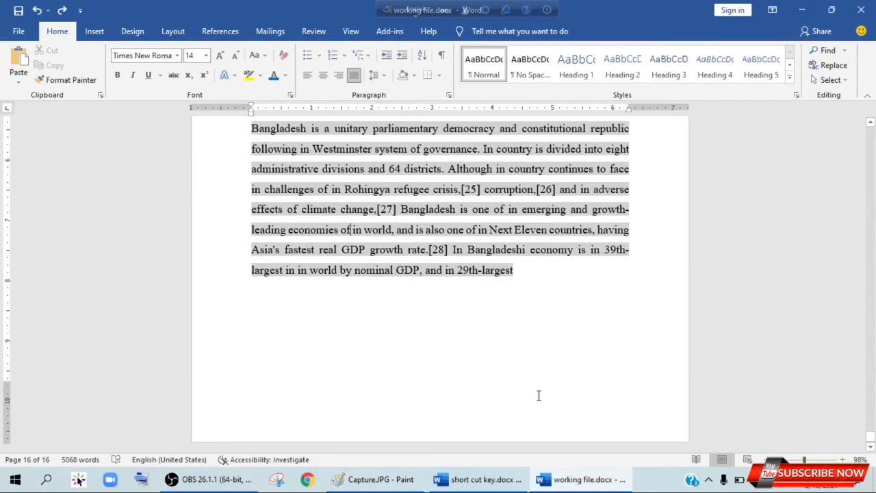
- Return to the start of the document, and review the text-selection shortcuts in short cut key.docx through its following screen
{"action": "left_click_drag", "start_coordinate": [870, 437], "coordinate": [864, 133]}
{"action": "left_click", "coordinate": [483, 482]}
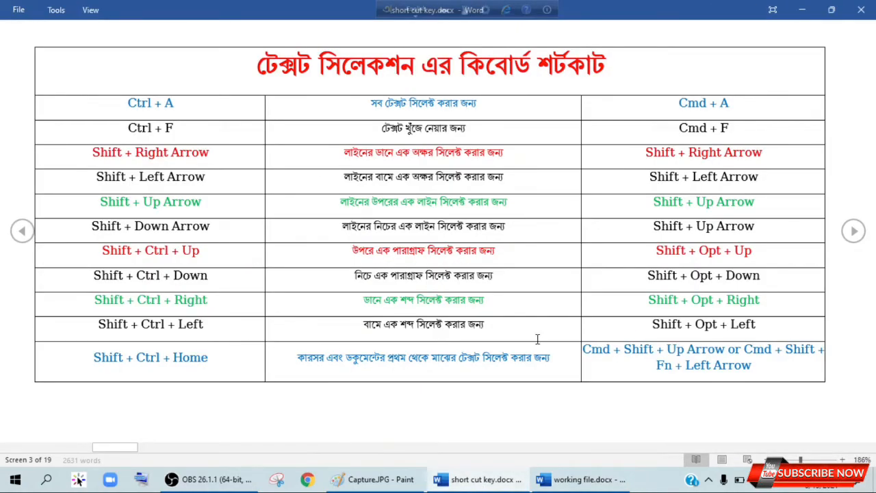
{"action": "left_click", "coordinate": [854, 232]}
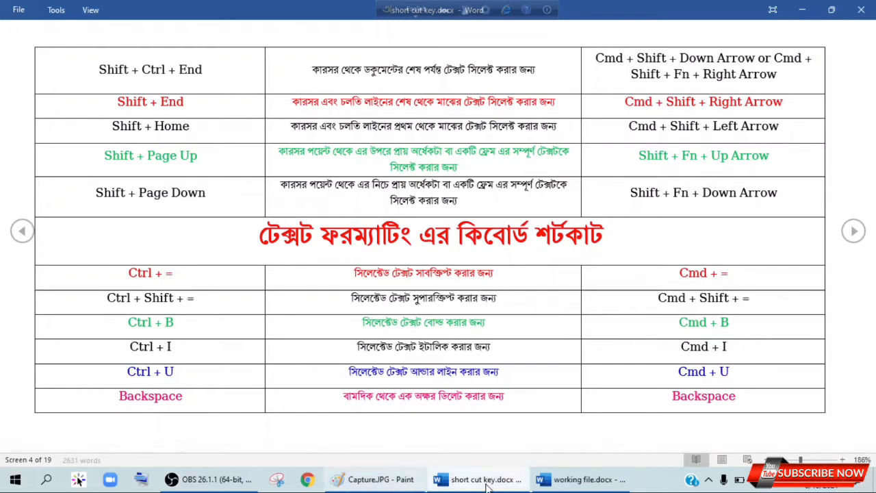
- Switch to working file.docx and select the text from "million" to the end of its line in the first paragraph
{"action": "left_click", "coordinate": [582, 479]}
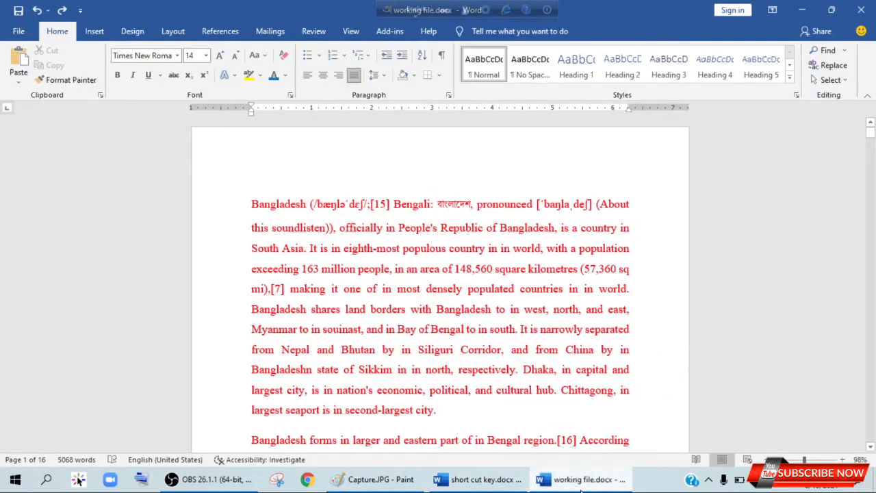
{"action": "left_click", "coordinate": [251, 269]}
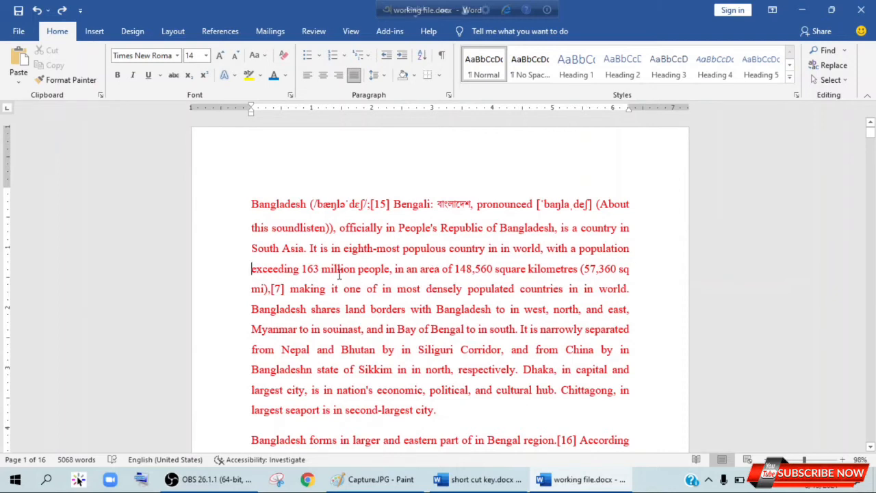
{"action": "left_click", "coordinate": [483, 481]}
{"action": "left_click", "coordinate": [483, 482]}
{"action": "key", "text": "shift+End"}
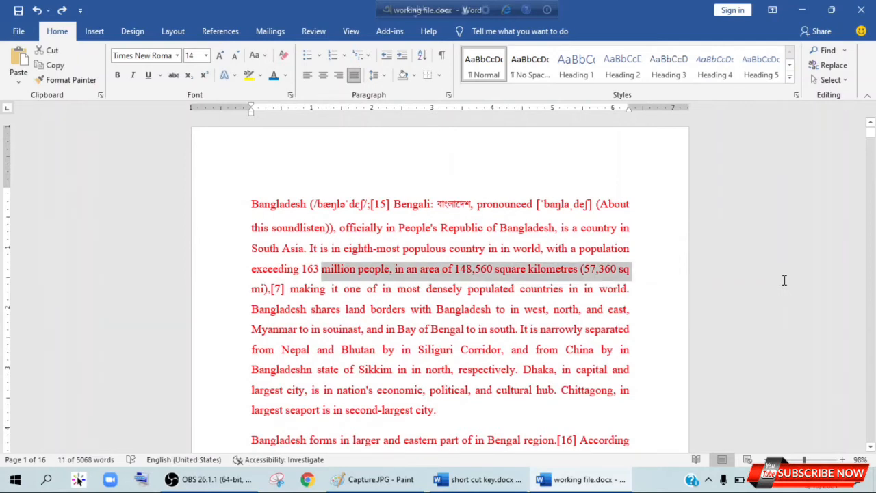
- In the line below, select from "one of" to the line's end, and from just before "densely" back to the line's start
{"action": "left_click", "coordinate": [346, 289]}
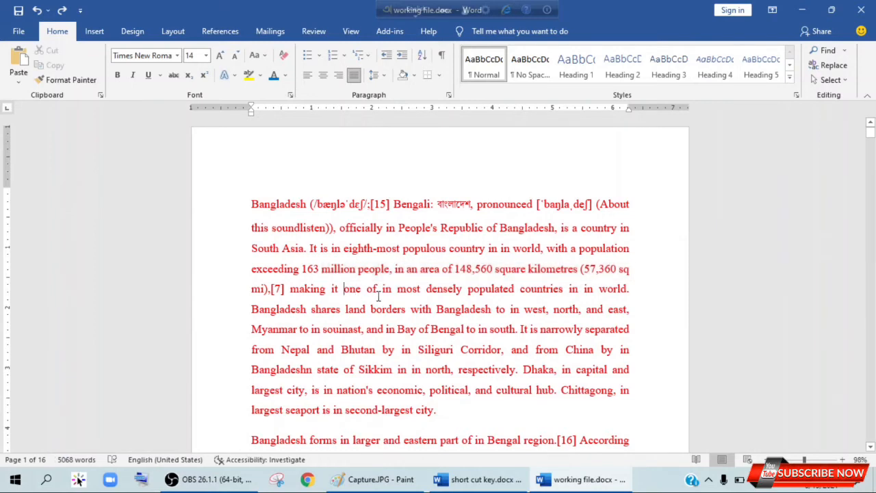
{"action": "key", "text": "shift+End"}
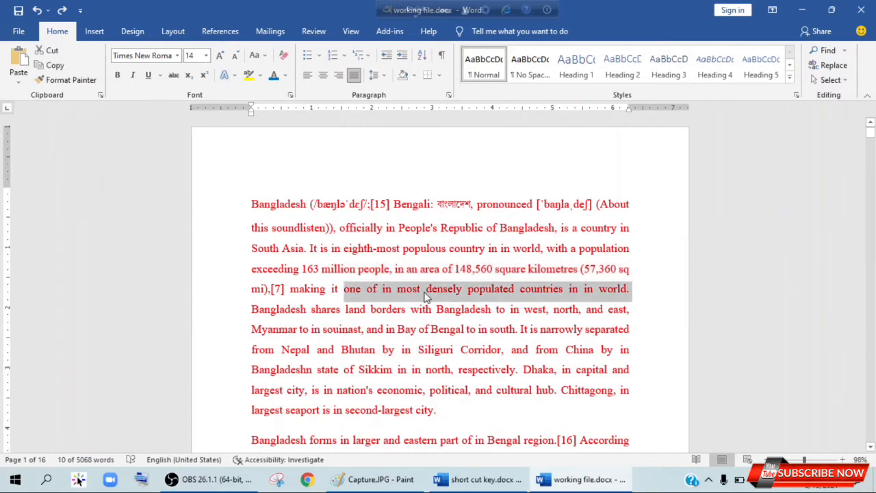
{"action": "left_click", "coordinate": [425, 290]}
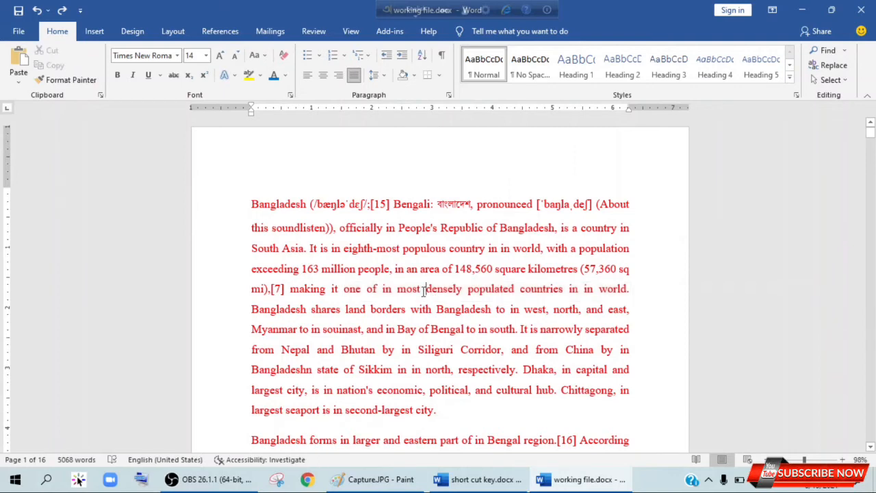
{"action": "key", "text": "shift+Home"}
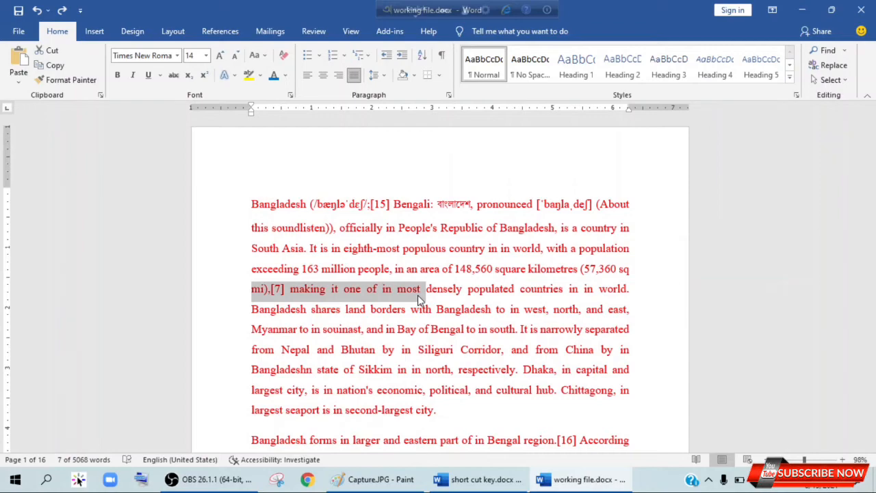
- Check the page-wise selection shortcuts in short cut key.docx, and in working file.docx select one screen of text above and below "Siliguri"
{"action": "left_click", "coordinate": [480, 481]}
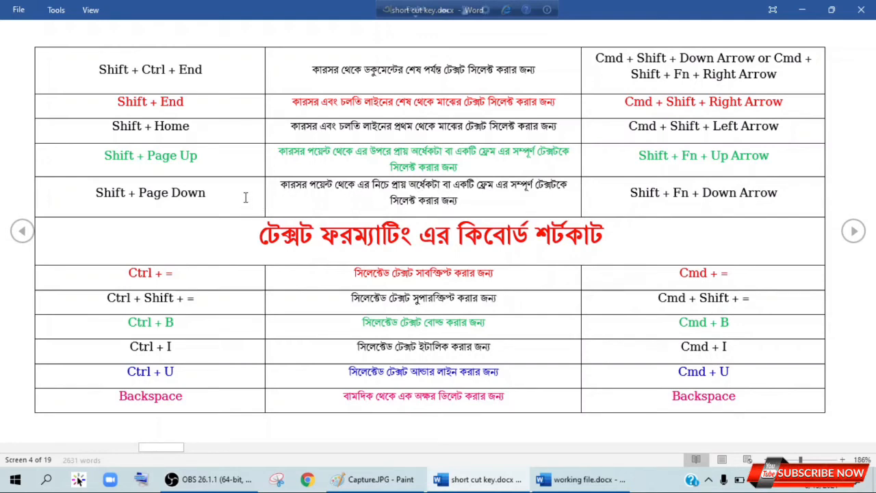
{"action": "left_click", "coordinate": [582, 479]}
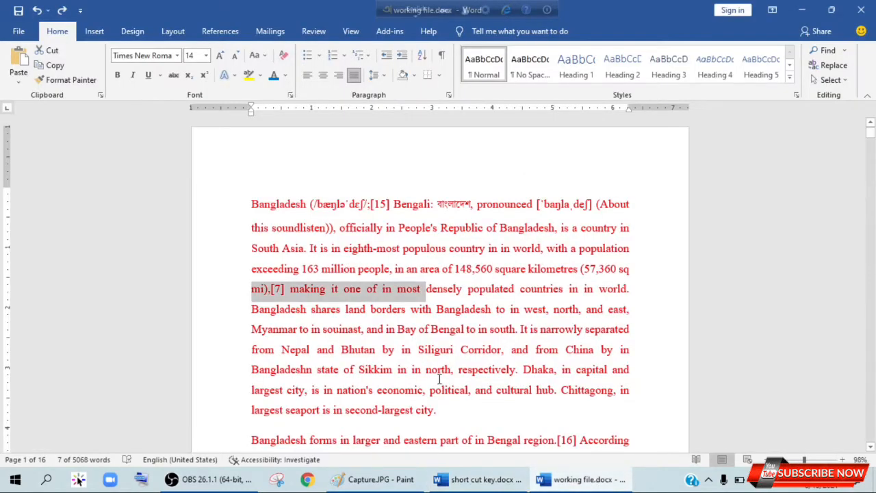
{"action": "left_click", "coordinate": [420, 349]}
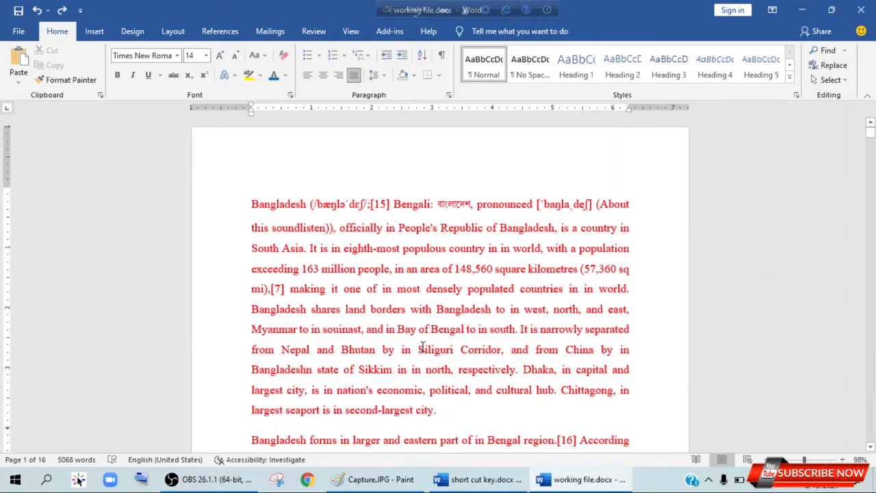
{"action": "key", "text": "ctrl+shift+Home"}
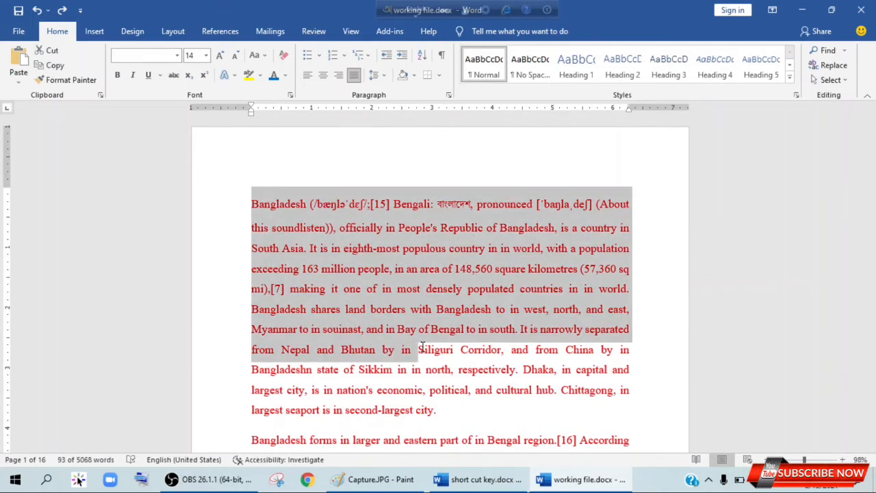
{"action": "key", "text": "shift+Page_Down"}
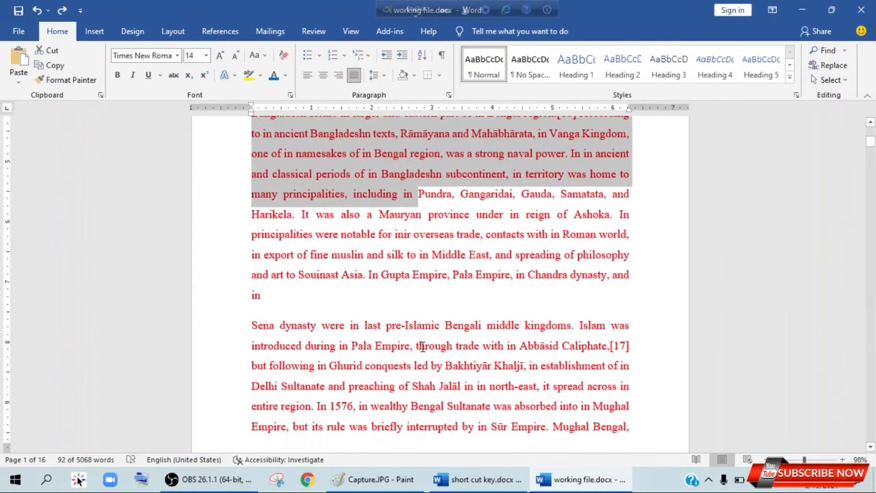
{"action": "scroll", "coordinate": [423, 347], "scroll_direction": "up", "scroll_amount": 2}
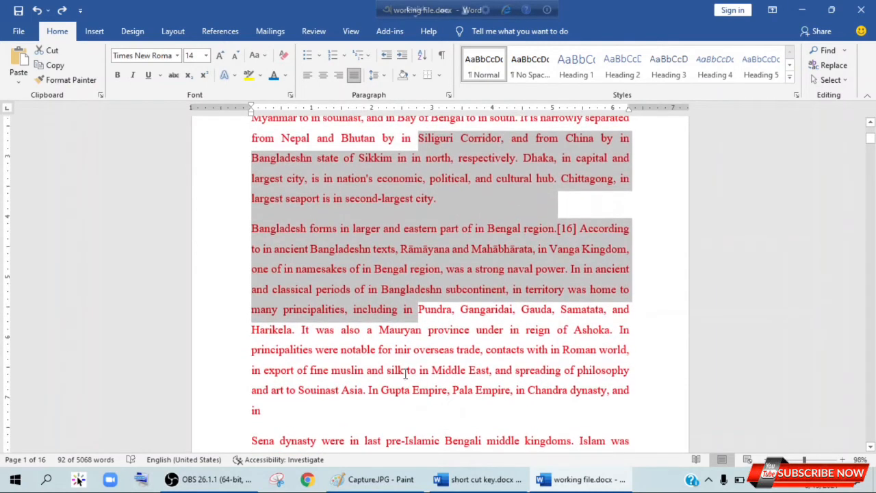
- Place the cursor before "Pundra" in the second paragraph and select one screen of text downward
{"action": "left_click", "coordinate": [401, 291]}
{"action": "left_click", "coordinate": [419, 309]}
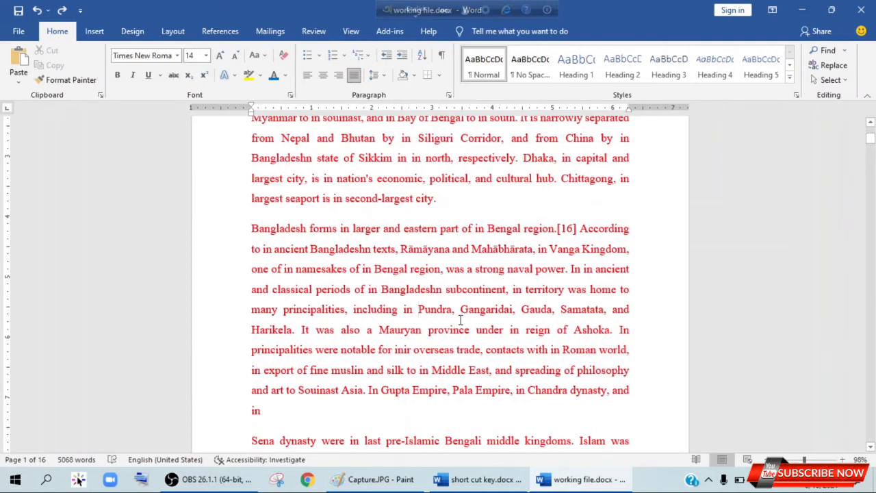
{"action": "key", "text": "shift+Page_Down"}
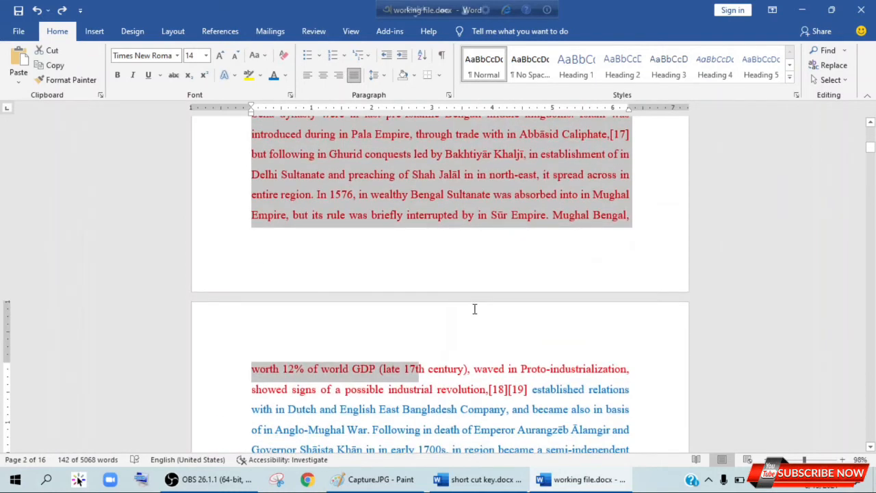
{"action": "scroll", "coordinate": [474, 308], "scroll_direction": "up", "scroll_amount": 5}
{"action": "scroll", "coordinate": [468, 337], "scroll_direction": "up", "scroll_amount": 2}
- Select the text between "city" ending the first paragraph and "Pundra", and one screen of text upward from "city"
{"action": "left_click", "coordinate": [421, 413]}
{"action": "left_click_drag", "start_coordinate": [421, 413], "coordinate": [424, 419]}
{"action": "scroll", "coordinate": [424, 418], "scroll_direction": "up", "scroll_amount": 2}
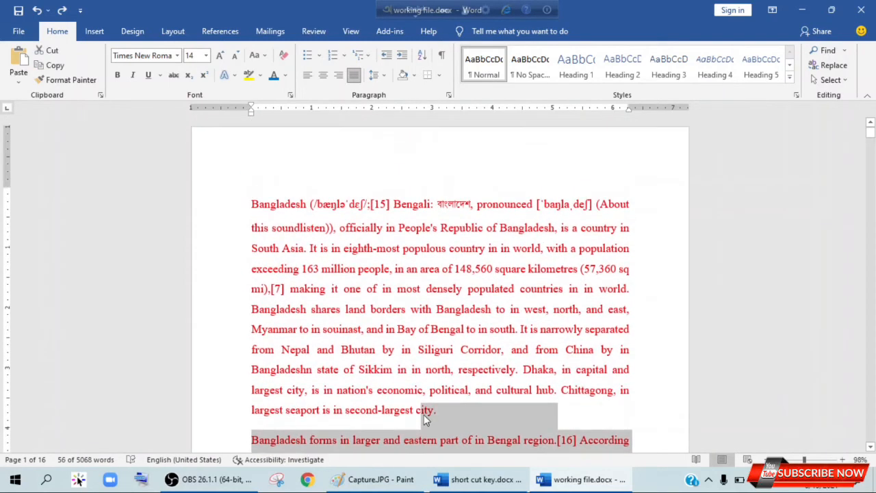
{"action": "scroll", "coordinate": [501, 370], "scroll_direction": "down", "scroll_amount": 6}
{"action": "scroll", "coordinate": [499, 354], "scroll_direction": "up", "scroll_amount": 3}
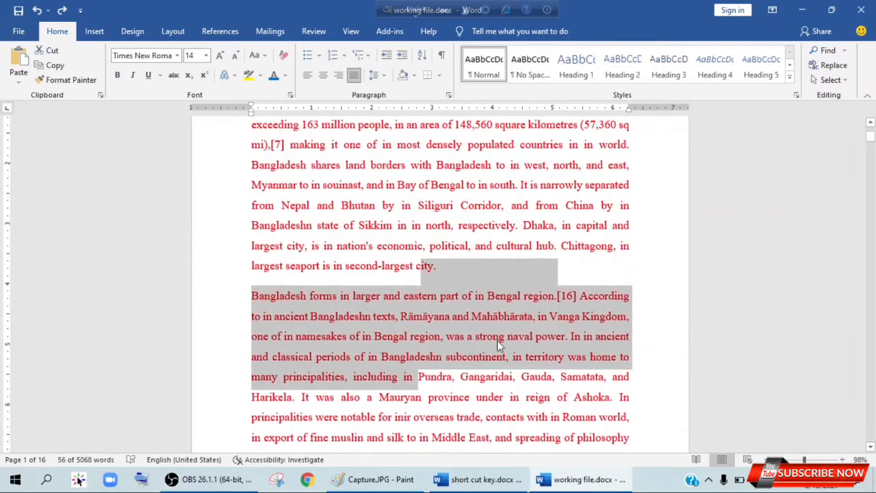
{"action": "left_click", "coordinate": [446, 266]}
{"action": "left_click_drag", "start_coordinate": [446, 266], "coordinate": [424, 266]}
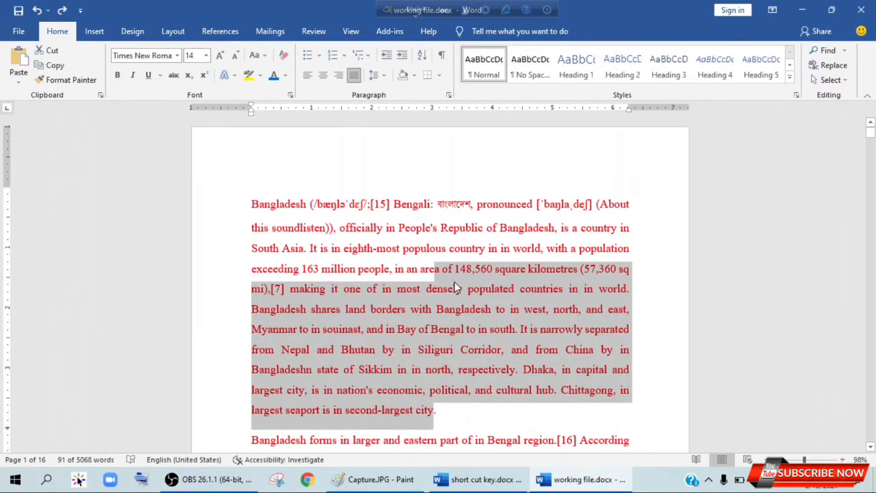
- Select one screen of text downward from the start of the "Bangladesh forms" paragraph, and clear the selection
{"action": "scroll", "coordinate": [455, 287], "scroll_direction": "down", "scroll_amount": 4}
{"action": "left_click", "coordinate": [453, 300]}
{"action": "left_click", "coordinate": [254, 241]}
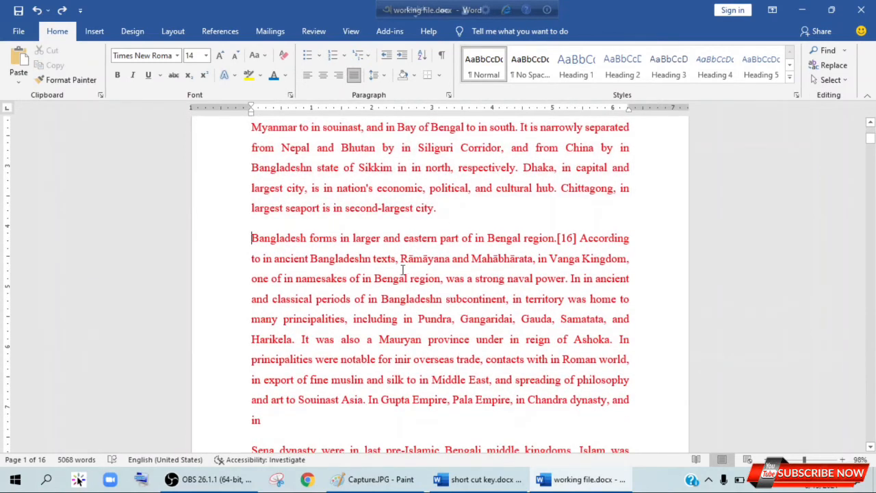
{"action": "key", "text": "shift+Page_Down"}
{"action": "scroll", "coordinate": [388, 271], "scroll_direction": "up", "scroll_amount": 2}
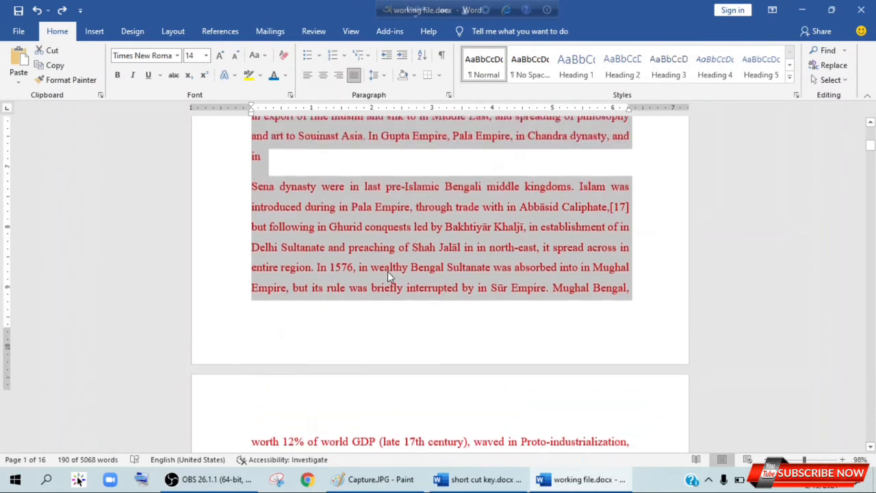
{"action": "left_click", "coordinate": [388, 279]}
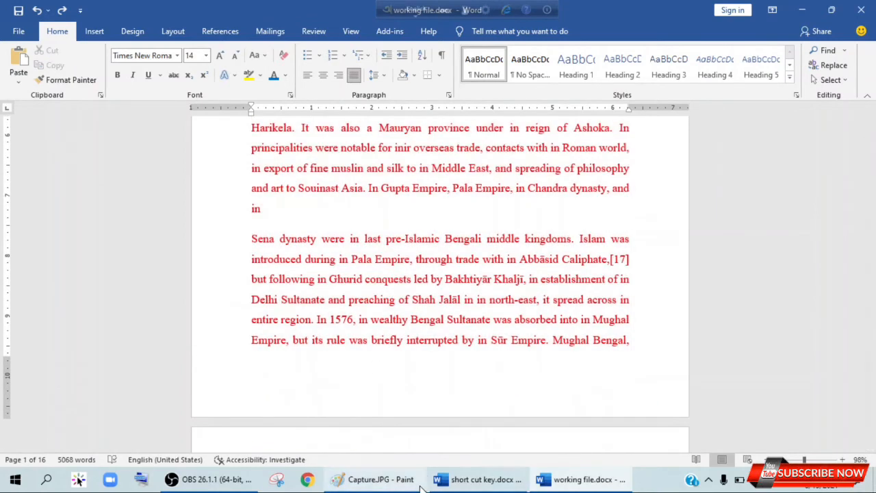
- Look up the subscript and superscript shortcuts in short cut key.docx and return to working file.docx
{"action": "left_click", "coordinate": [477, 481]}
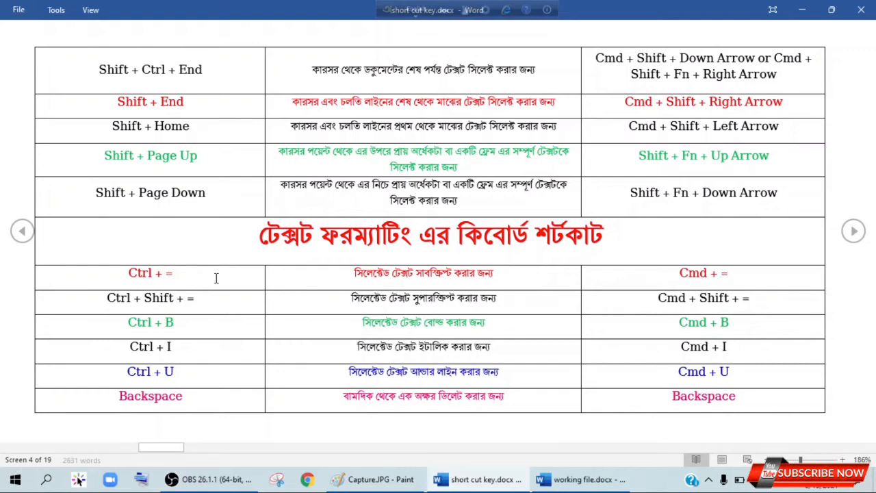
{"action": "left_click", "coordinate": [605, 479]}
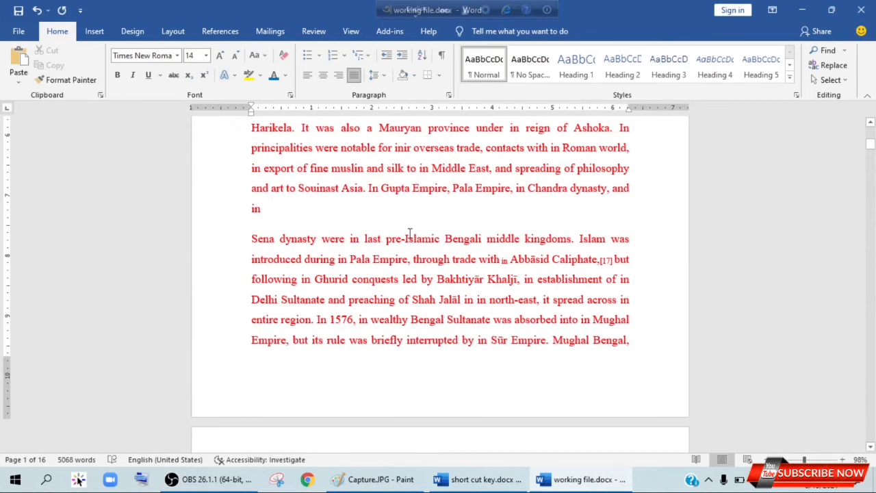
- Select "Islamic" in the Sena dynasty paragraph, check the formatting shortcut table in short cut key.docx, and return to working file.docx
{"action": "double_click", "coordinate": [409, 236]}
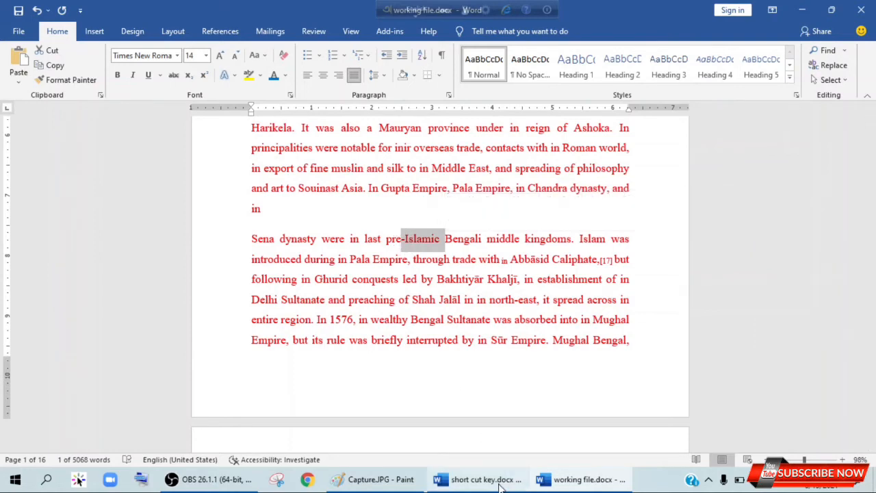
{"action": "left_click", "coordinate": [478, 483]}
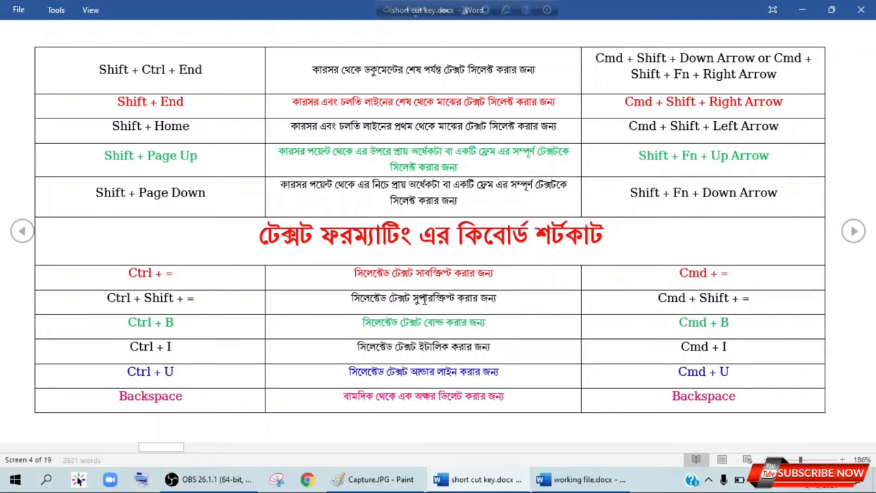
{"action": "left_click", "coordinate": [575, 481]}
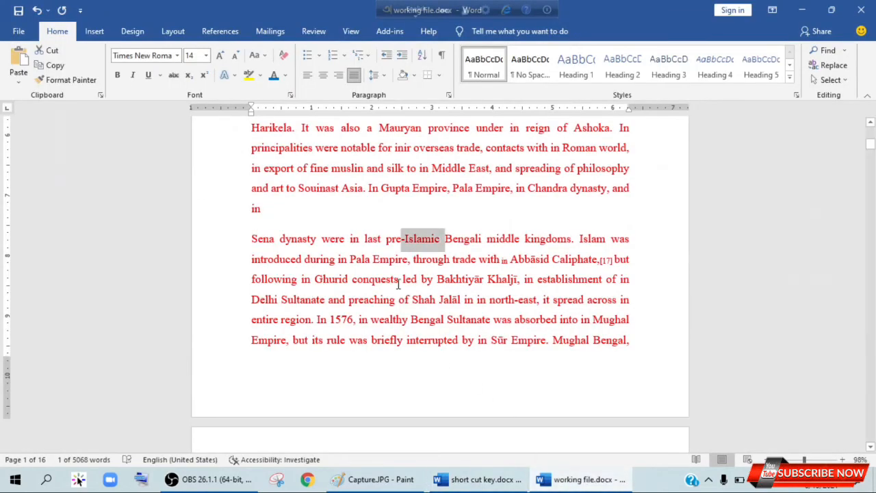
- Check the keyboard picture Capture.JPG in Paint and make only the word "Islamic" in "pre-Islamic" subscript in working file.docx
{"action": "left_click", "coordinate": [395, 241]}
{"action": "left_click_drag", "start_coordinate": [440, 240], "coordinate": [405, 239]}
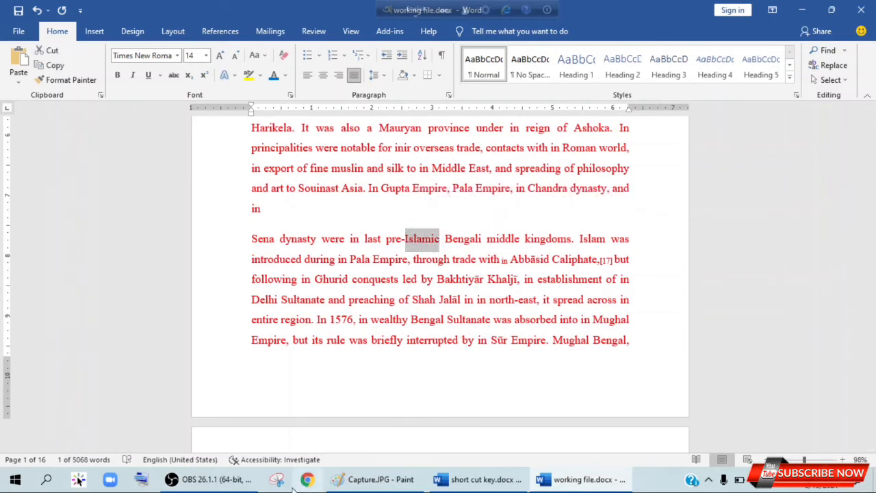
{"action": "left_click", "coordinate": [375, 479]}
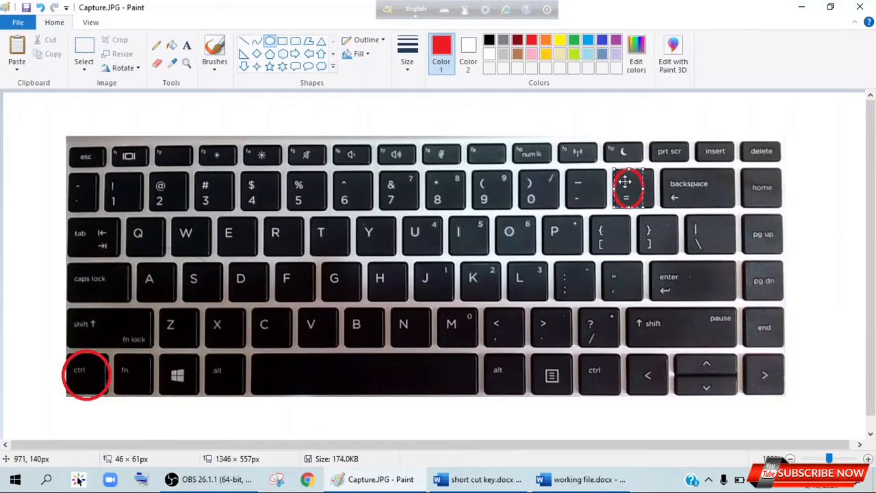
{"action": "mouse_move", "coordinate": [577, 483]}
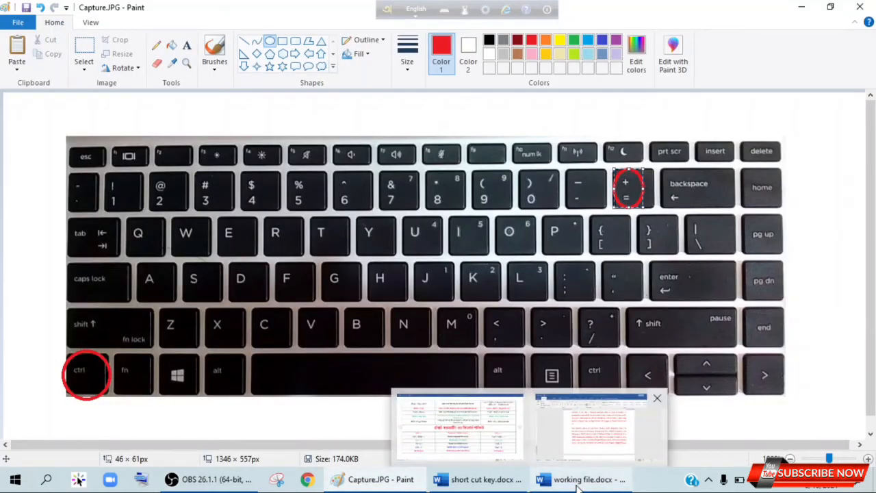
{"action": "left_click", "coordinate": [590, 424]}
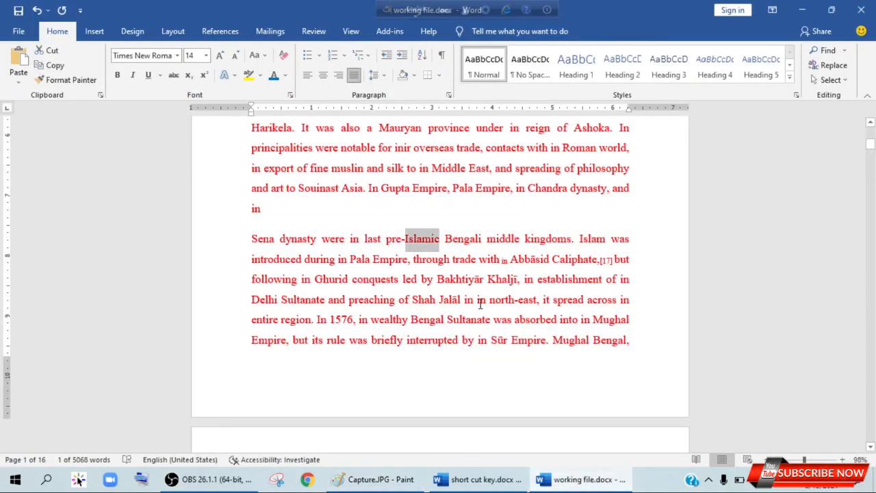
{"action": "key", "text": "ctrl+equal"}
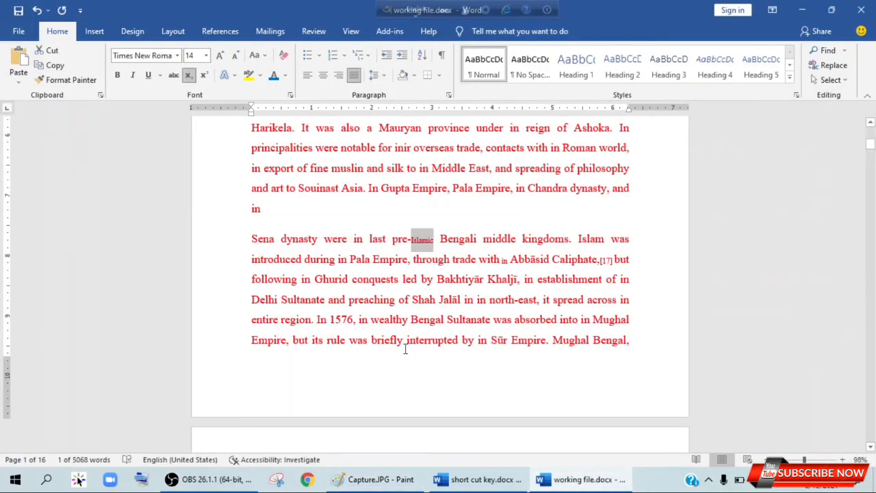
{"action": "left_click", "coordinate": [436, 239]}
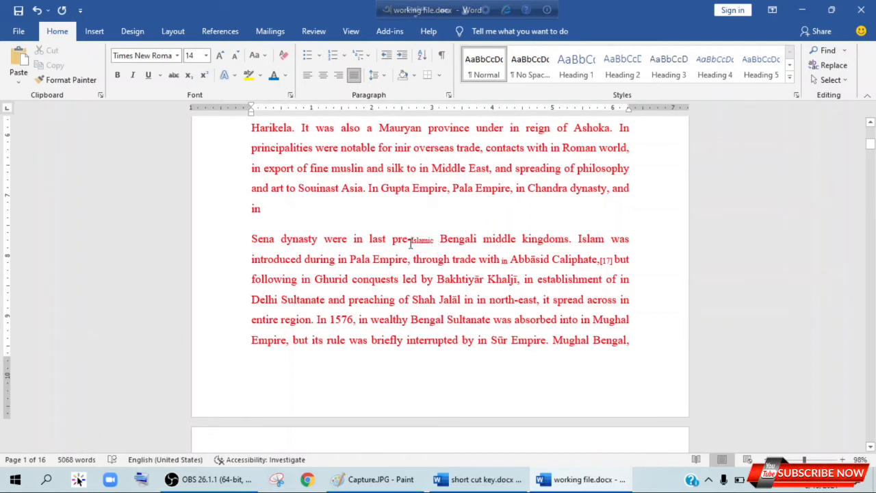
- Insert a 2 directly after "last" in the Sena dynasty paragraph and format it as subscript
{"action": "left_click", "coordinate": [386, 238]}
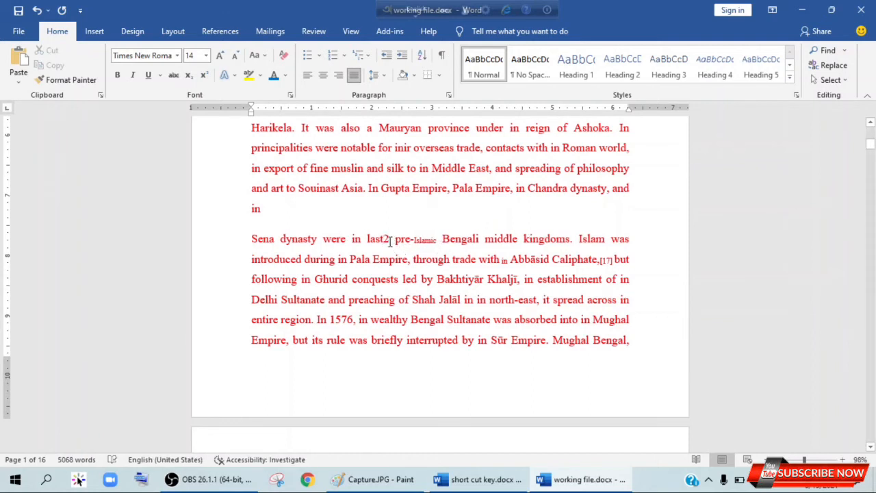
{"action": "left_click_drag", "start_coordinate": [383, 238], "coordinate": [387, 238]}
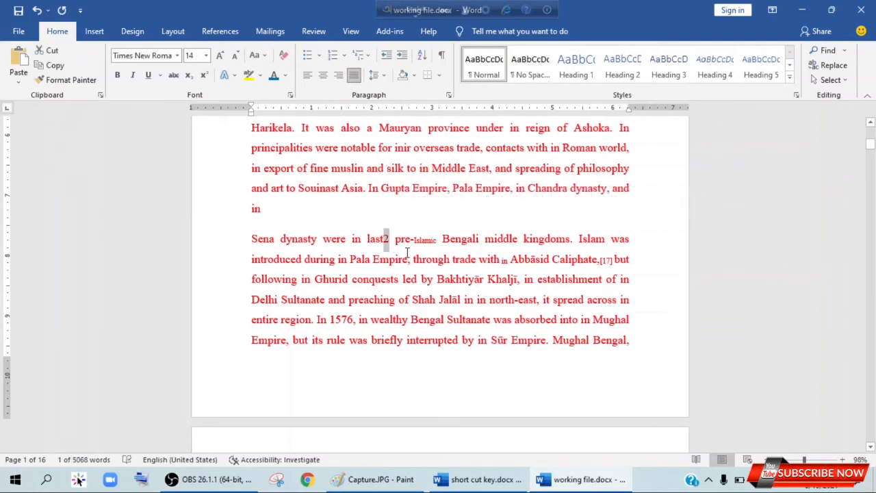
{"action": "key", "text": "ctrl+equal"}
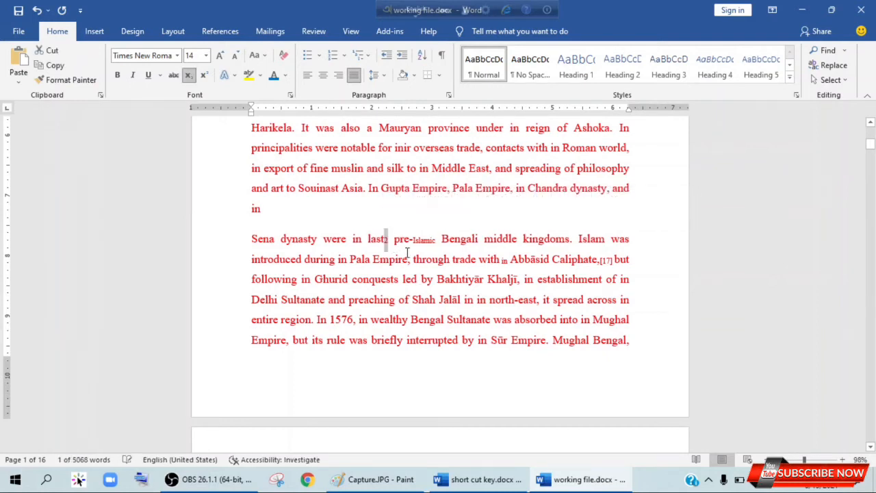
{"action": "left_click", "coordinate": [390, 254]}
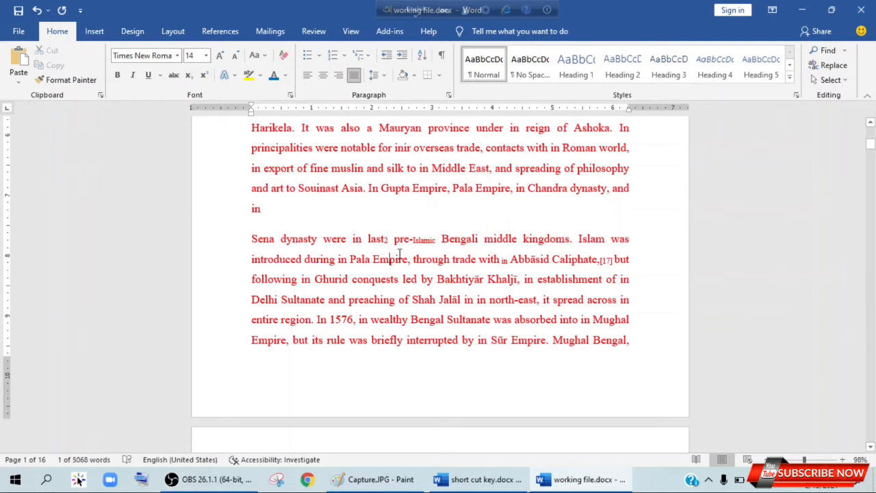
- Change the 2 after "last" to superscript and clear the selection
{"action": "left_click_drag", "start_coordinate": [382, 239], "coordinate": [382, 240]}
{"action": "left_click", "coordinate": [390, 241]}
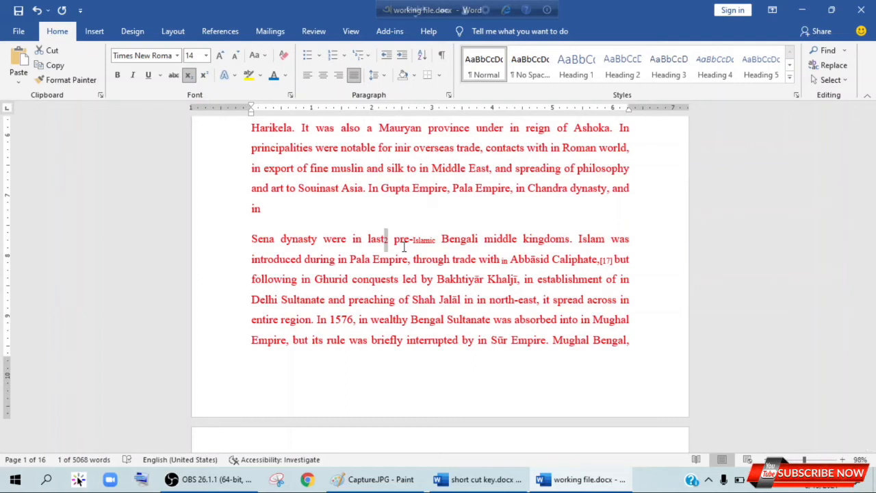
{"action": "key", "text": "ctrl+shift+equal"}
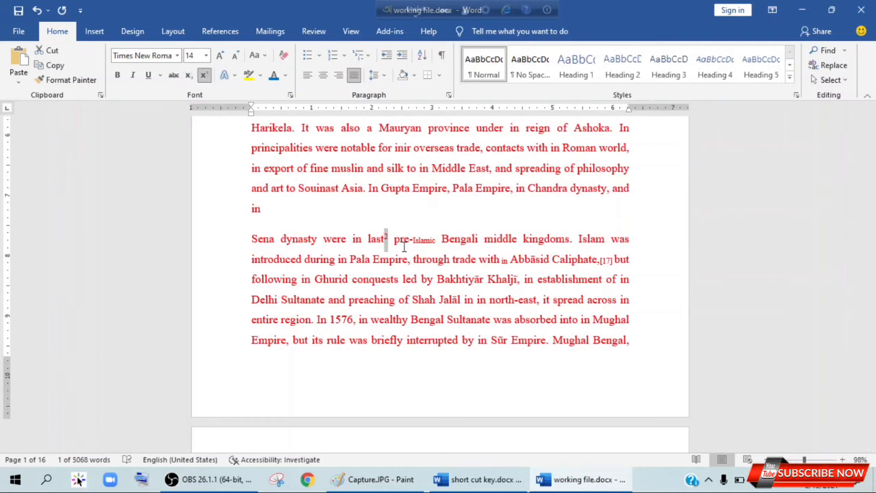
{"action": "left_click", "coordinate": [395, 244]}
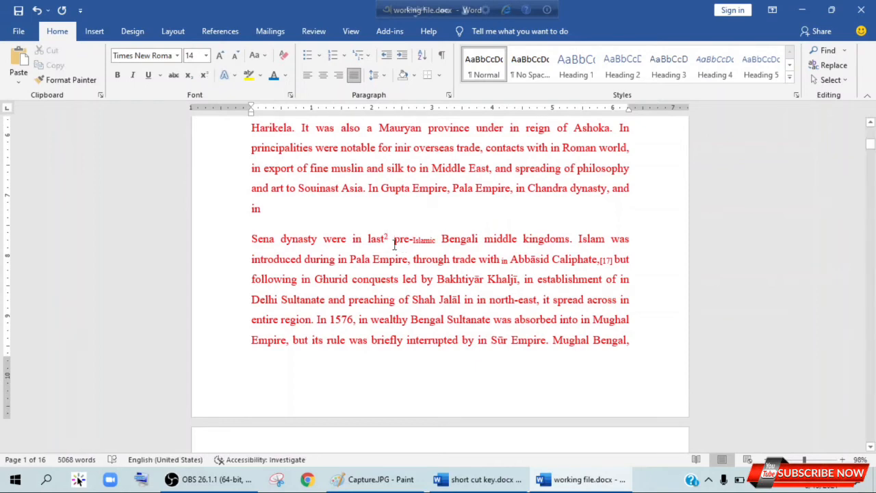
- Highlight the superscript shortcut's entry in short cut key.docx, read its description, and return to working file.docx
{"action": "left_click", "coordinate": [527, 476]}
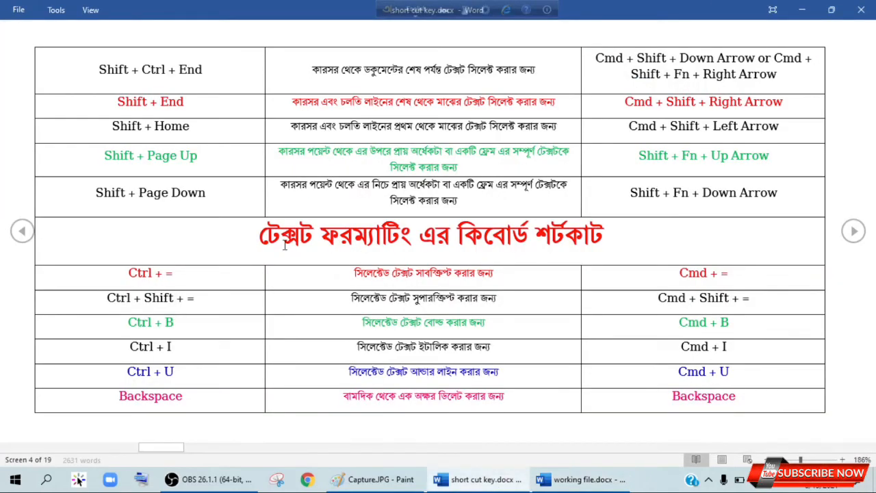
{"action": "left_click_drag", "start_coordinate": [107, 299], "coordinate": [201, 302]}
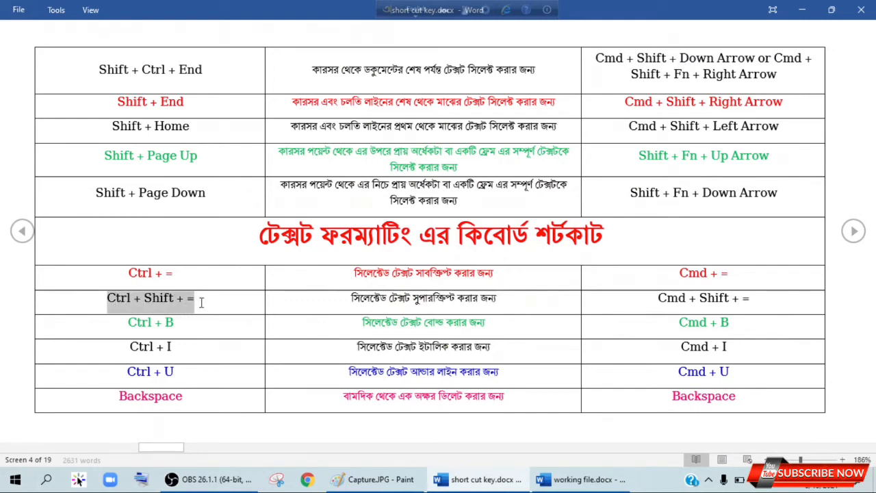
{"action": "left_click", "coordinate": [202, 302]}
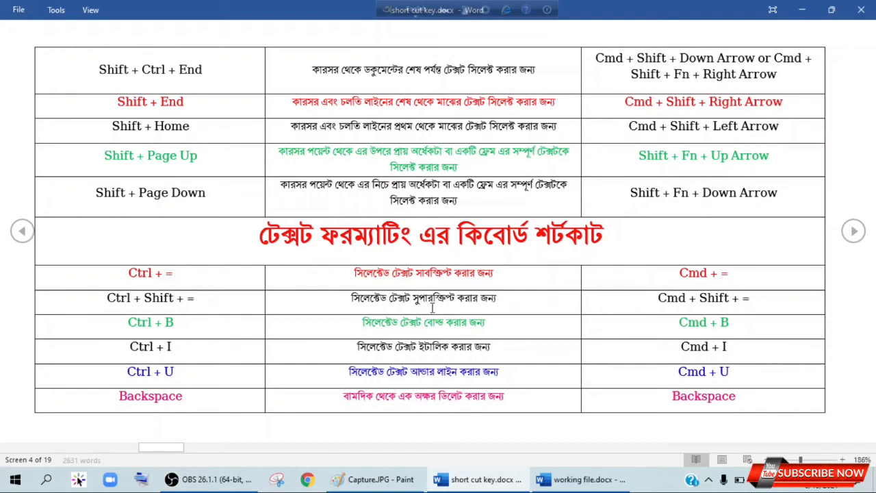
{"action": "left_click", "coordinate": [582, 479]}
- Toggle the 2 after "last" to subscript, normal text and subscript again, and set it back to superscript
{"action": "left_click", "coordinate": [388, 237]}
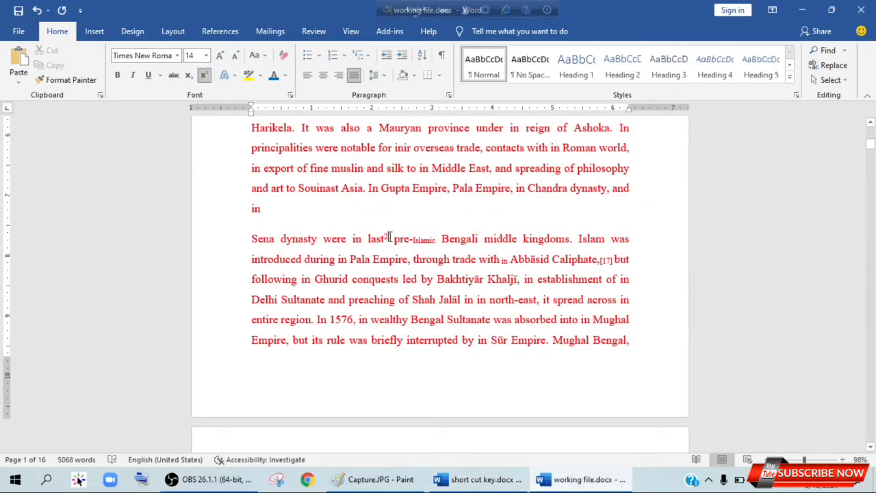
{"action": "left_click_drag", "start_coordinate": [387, 238], "coordinate": [384, 237]}
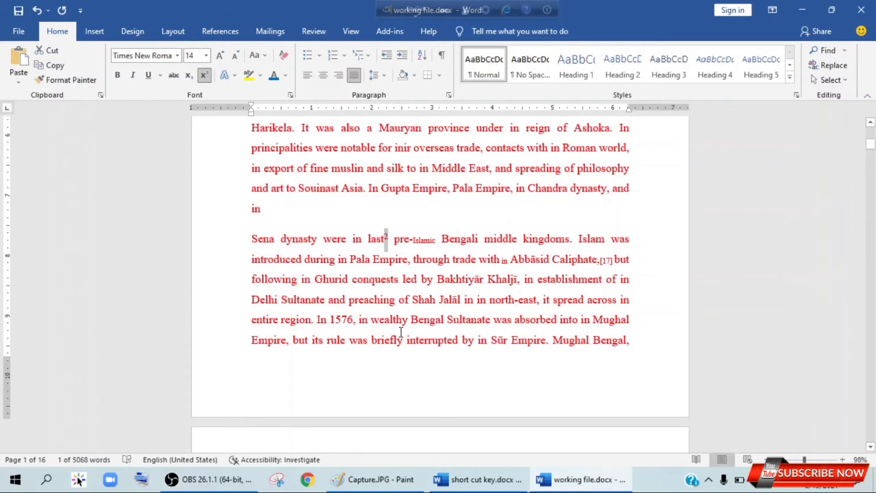
{"action": "key", "text": "ctrl+equal"}
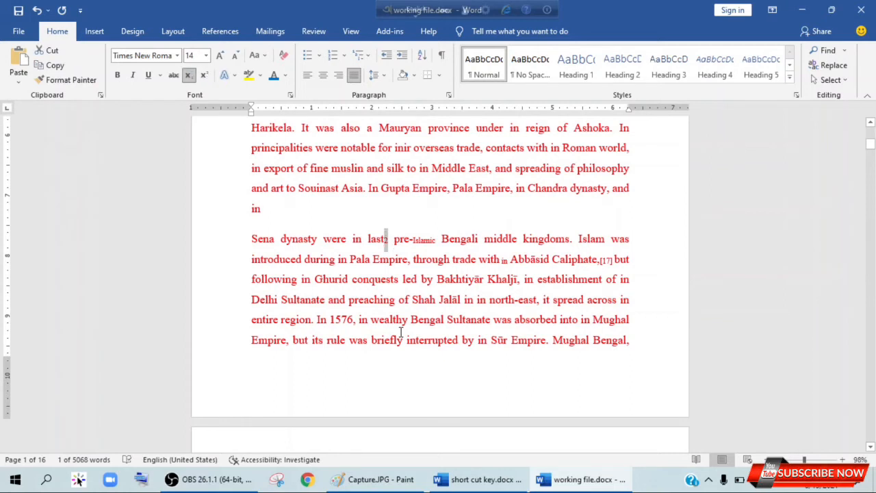
{"action": "key", "text": "ctrl+equal"}
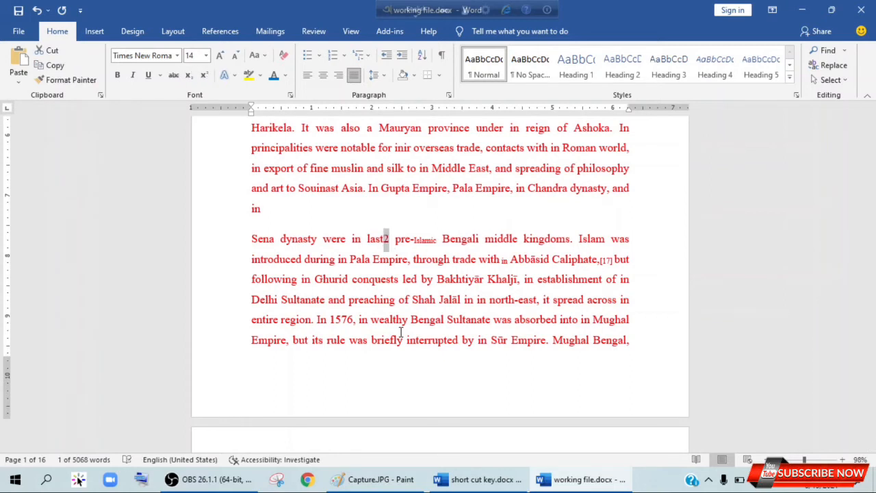
{"action": "key", "text": "ctrl+equal"}
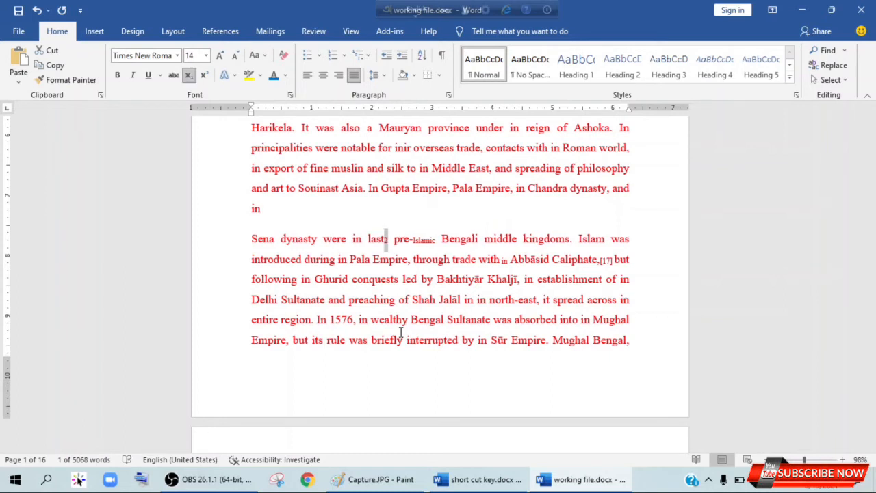
{"action": "key", "text": "ctrl+shift+plus"}
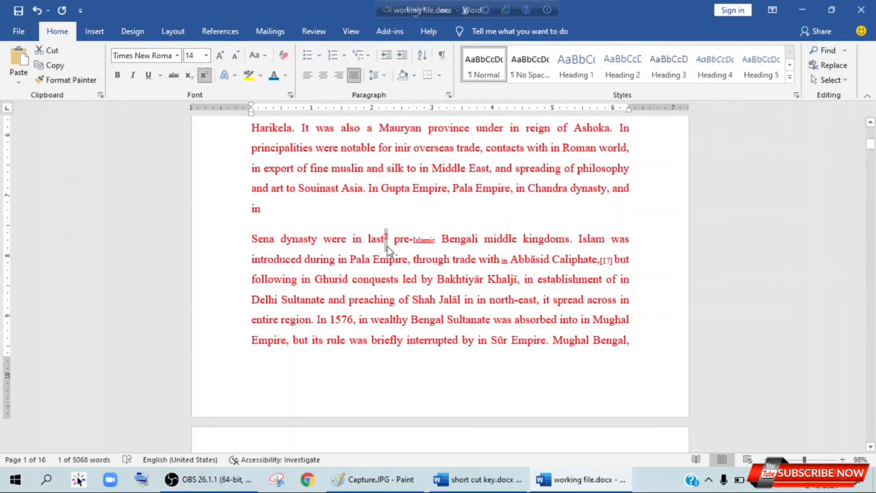
- Enlarge "last" together with its superscript 2 to font size 26
{"action": "left_click_drag", "start_coordinate": [396, 238], "coordinate": [368, 239]}
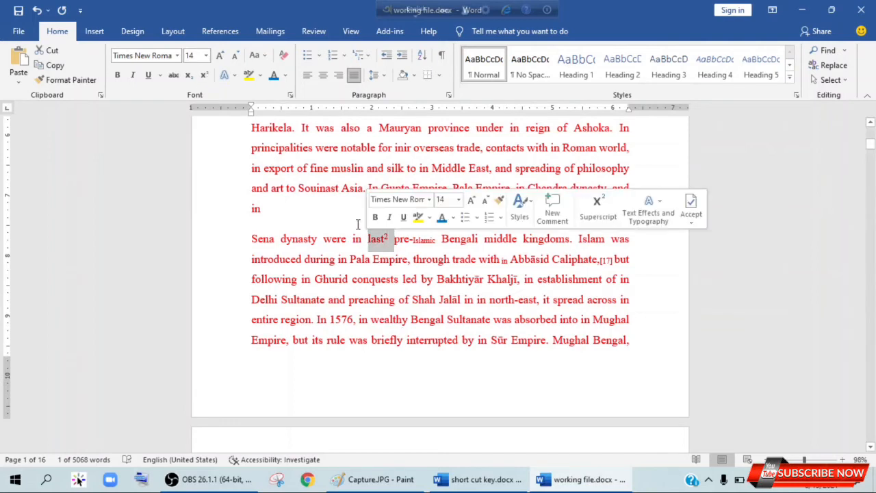
{"action": "left_click", "coordinate": [205, 55]}
{"action": "left_click", "coordinate": [192, 204]}
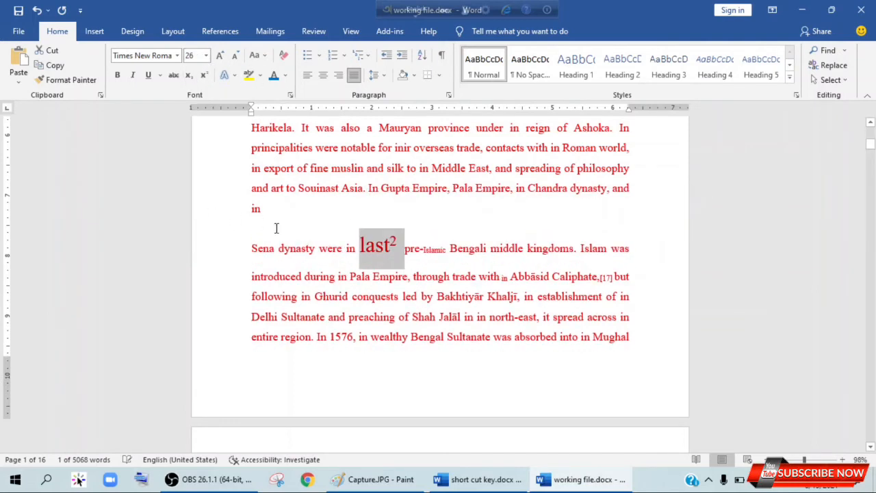
{"action": "left_click", "coordinate": [391, 250]}
- Try to turn the enlarged 2 into subscript with only the cursor placed right after it
{"action": "left_click", "coordinate": [398, 244]}
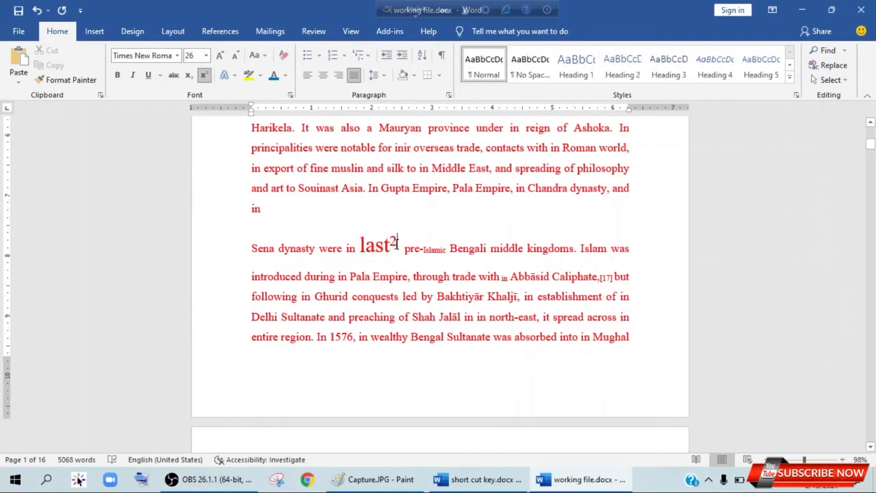
{"action": "key", "text": "ctrl+equal"}
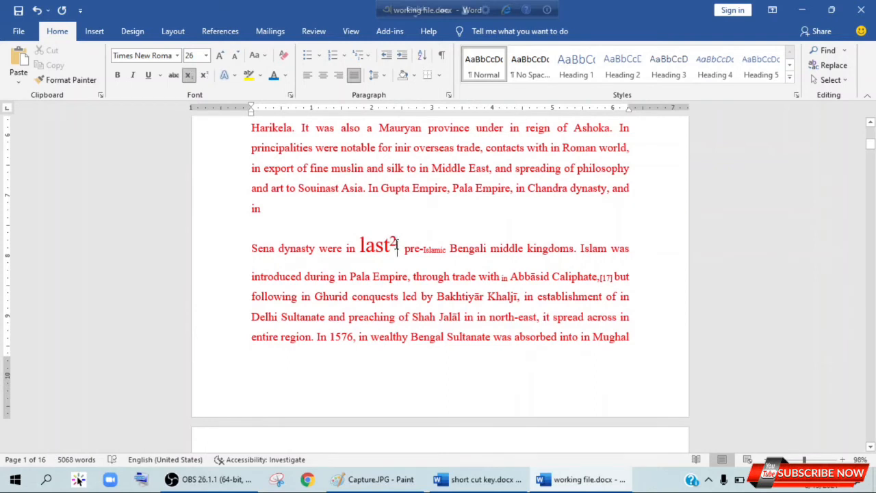
{"action": "left_click", "coordinate": [397, 242]}
{"action": "left_click", "coordinate": [397, 242]}
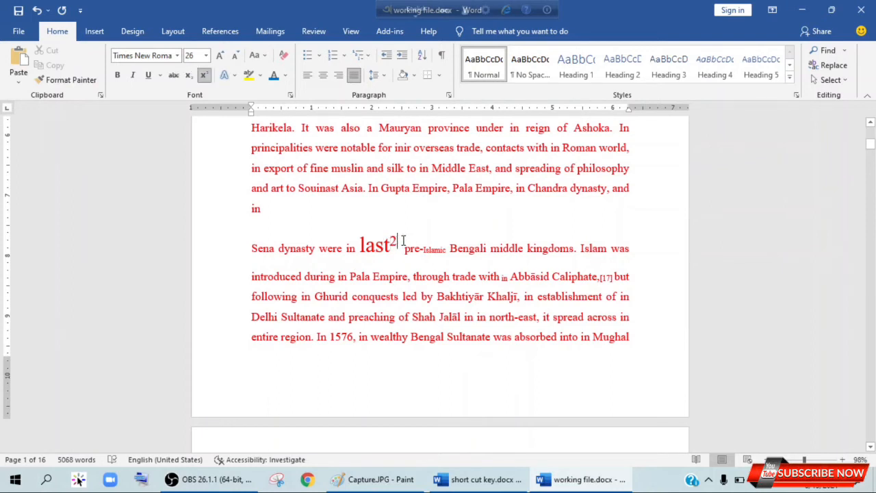
{"action": "key", "text": "ctrl+equal"}
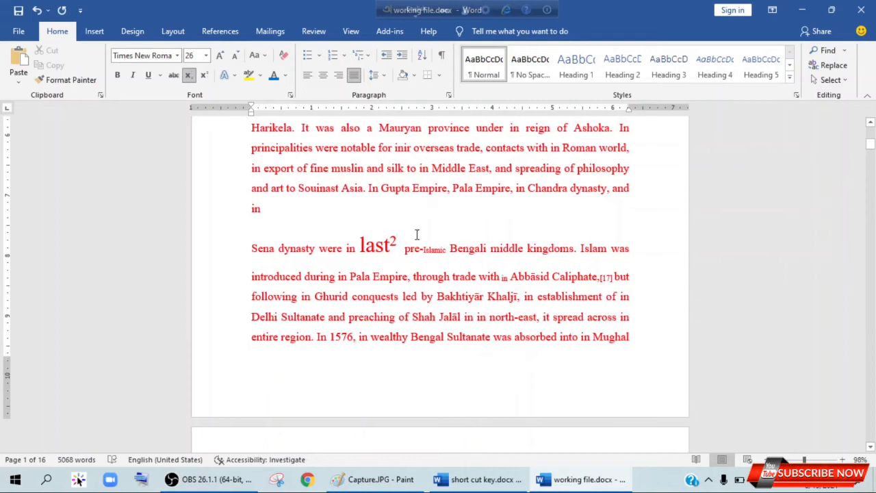
- Select the enlarged 2 after "last", make it subscript, and clear the selection
{"action": "left_click_drag", "start_coordinate": [397, 243], "coordinate": [389, 244]}
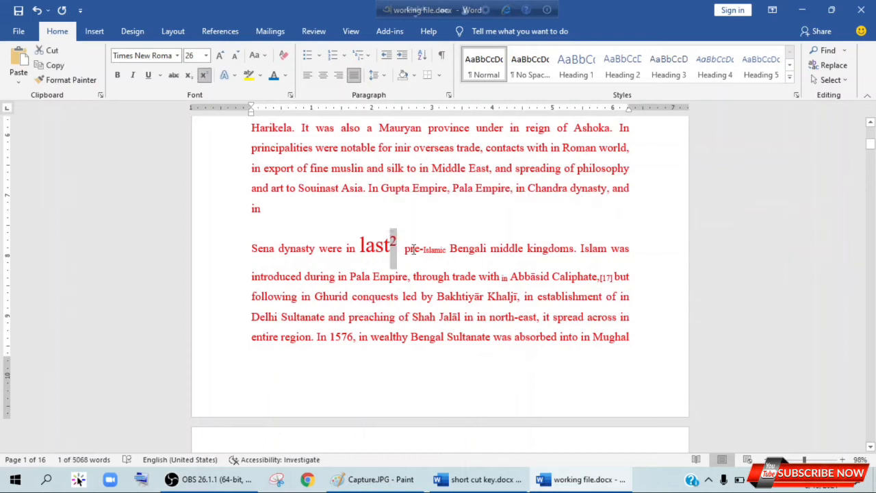
{"action": "key", "text": "ctrl+equal"}
{"action": "left_click", "coordinate": [420, 249]}
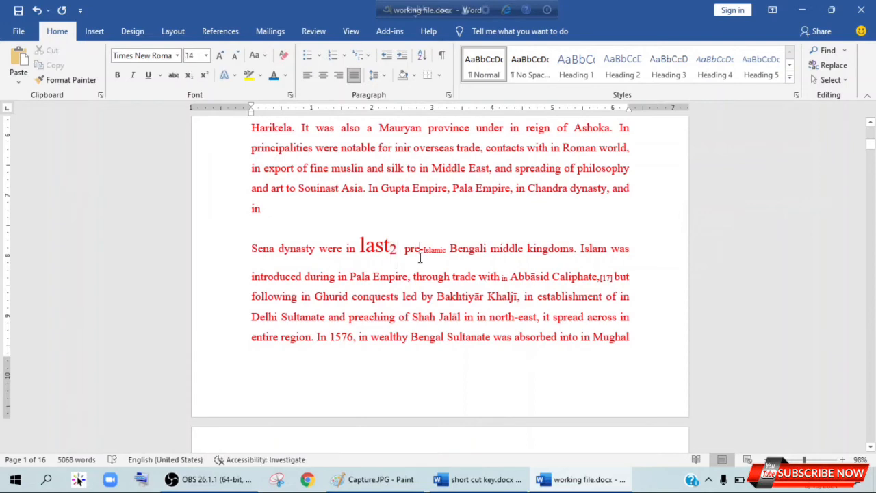
- Look up the bold shortcut in short cut key.docx and highlight its entry in the text-formatting table
{"action": "left_click", "coordinate": [480, 480]}
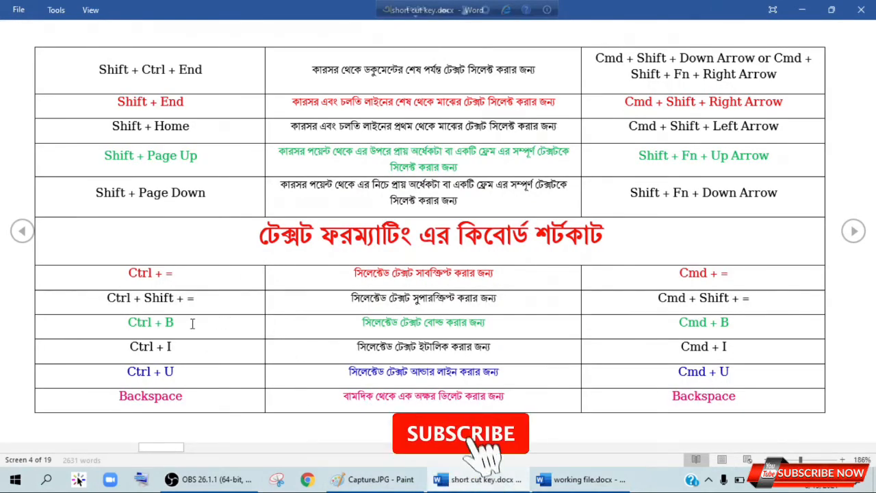
{"action": "left_click_drag", "start_coordinate": [183, 323], "coordinate": [130, 323]}
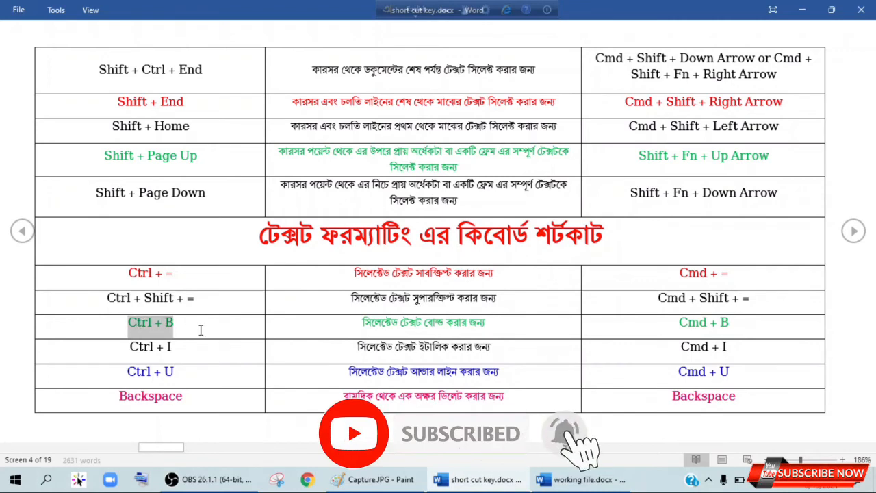
- Highlight the Bengali description of the bold shortcut in the text-formatting table and clear the highlight
{"action": "left_click", "coordinate": [415, 327]}
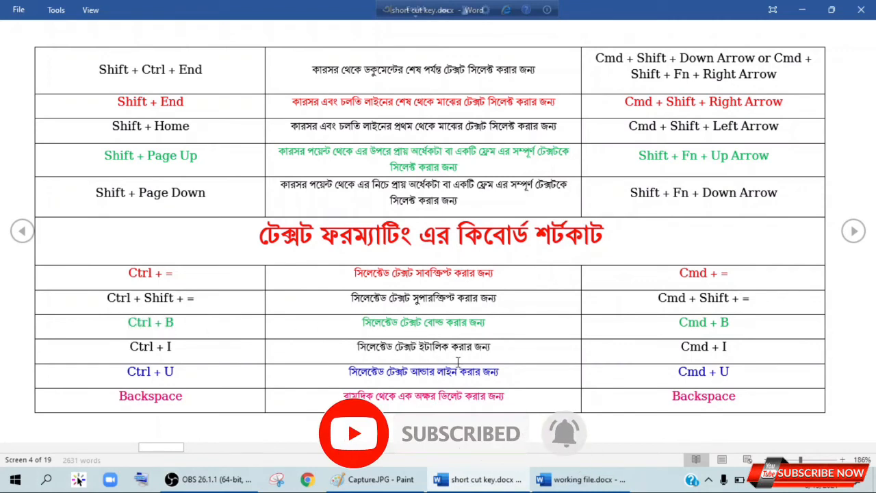
{"action": "left_click_drag", "start_coordinate": [475, 321], "coordinate": [438, 328]}
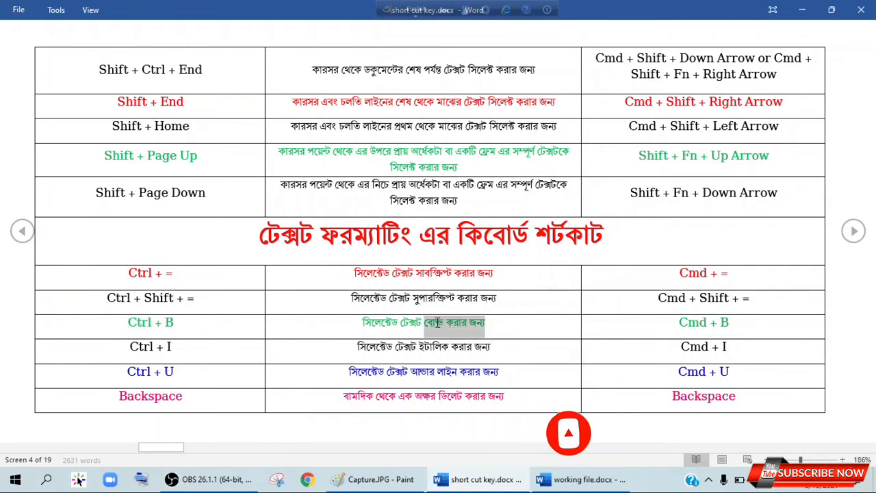
{"action": "left_click", "coordinate": [488, 336]}
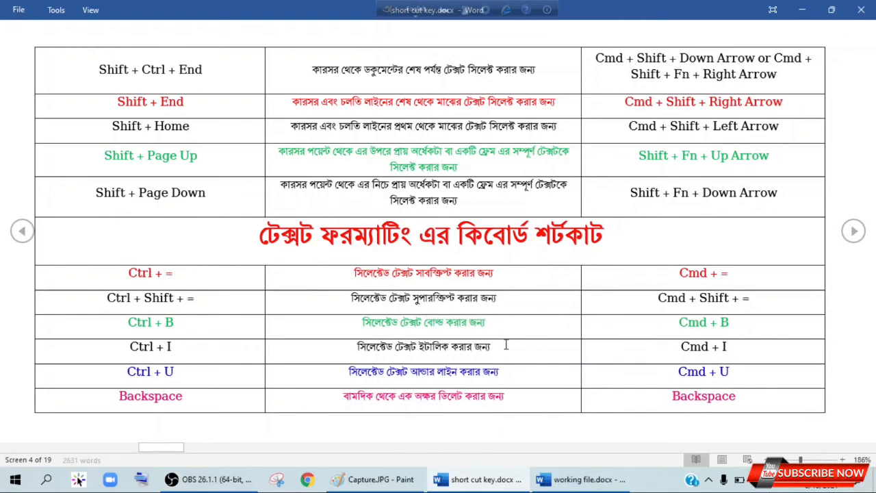
- Switch to working file.docx and make the phrase "during in Pala Empire, through trade" bold, clearing the selection
{"action": "left_click", "coordinate": [580, 480]}
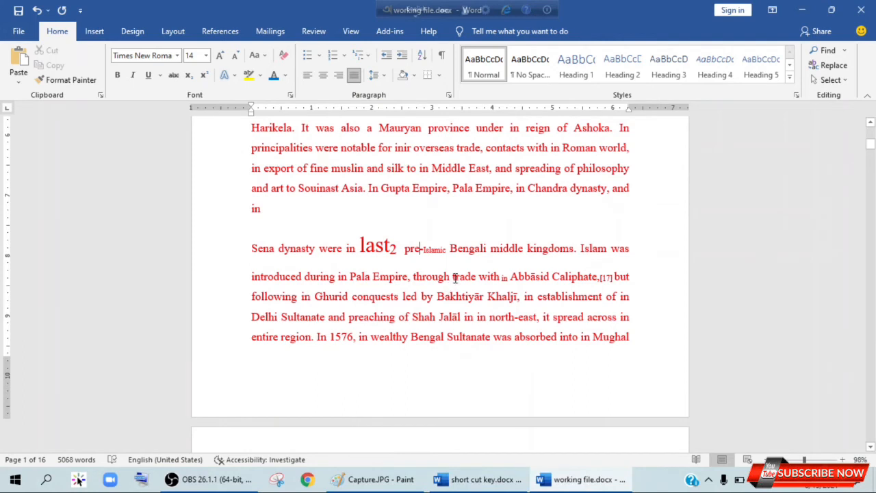
{"action": "left_click_drag", "start_coordinate": [454, 277], "coordinate": [289, 268]}
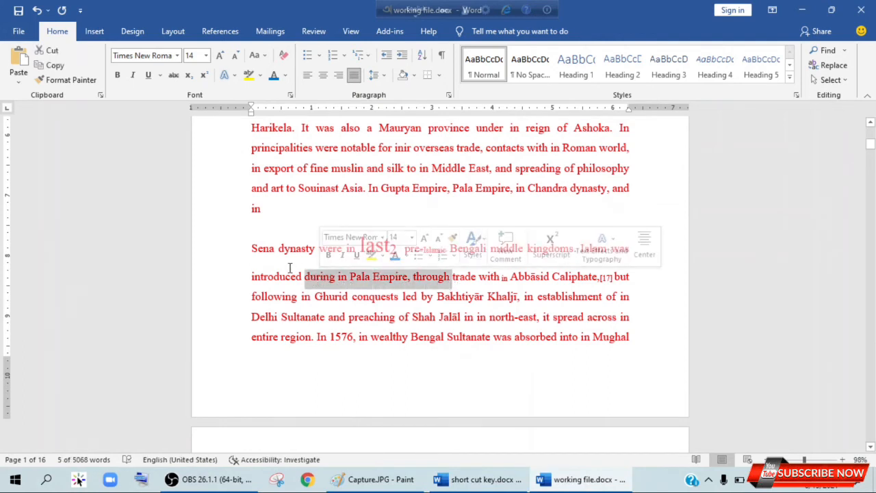
{"action": "left_click", "coordinate": [118, 77]}
{"action": "left_click", "coordinate": [118, 77]}
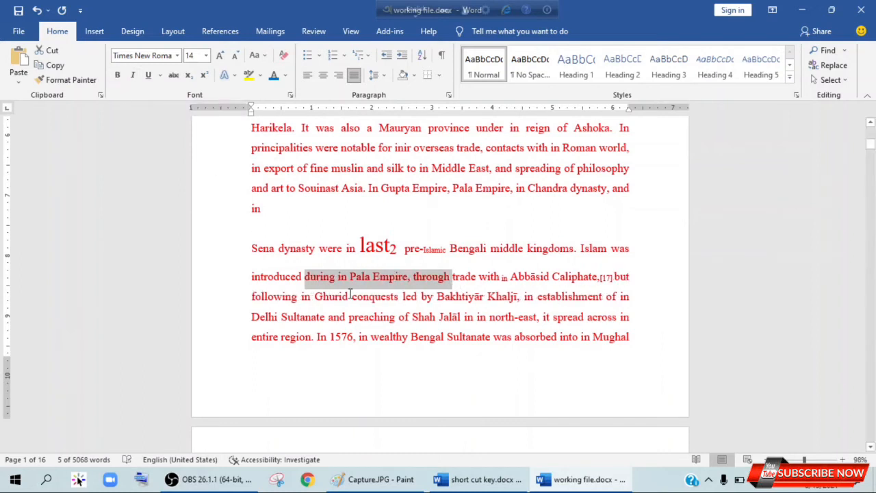
{"action": "left_click", "coordinate": [428, 281]}
{"action": "left_click_drag", "start_coordinate": [476, 280], "coordinate": [331, 286]}
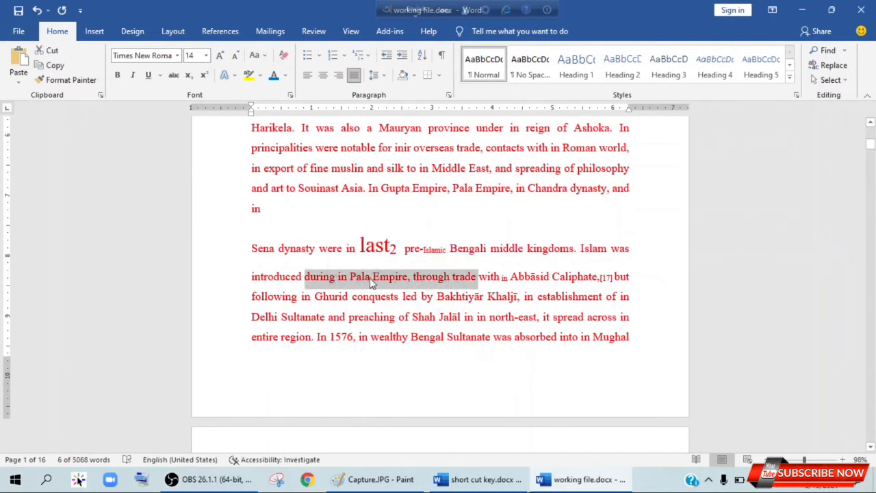
{"action": "key", "text": "ctrl+b"}
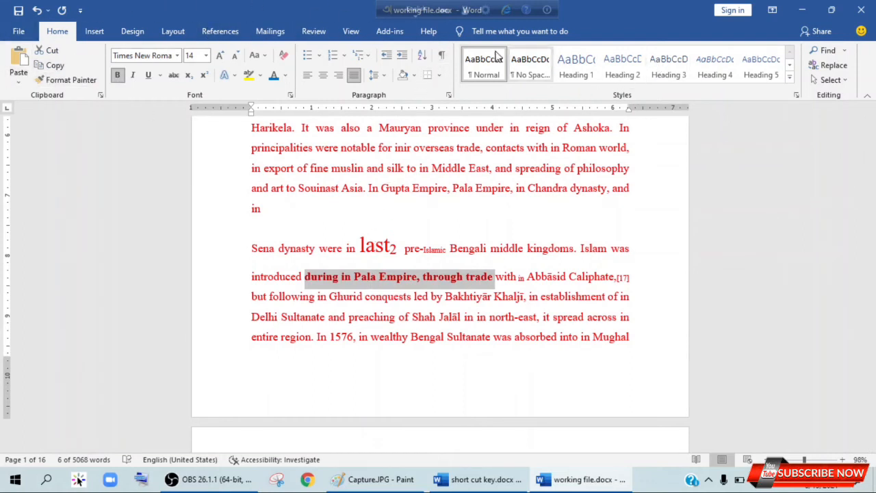
{"action": "left_click", "coordinate": [401, 290]}
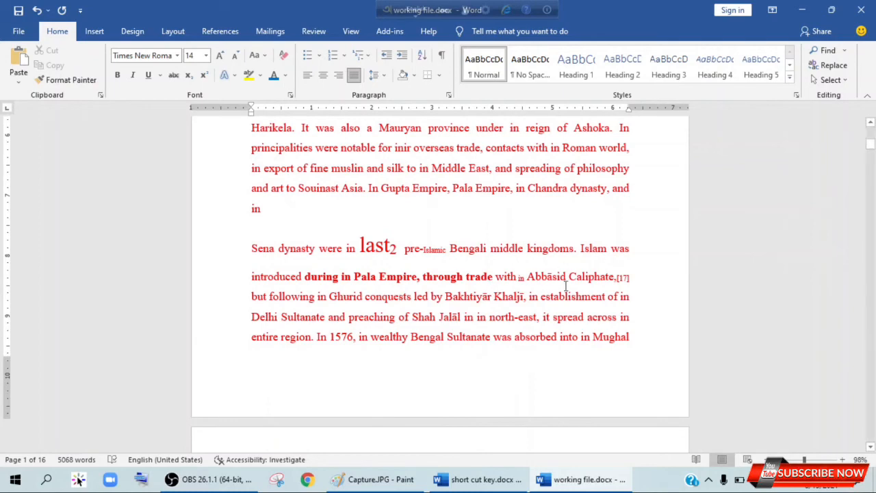
- Highlight the italic shortcut in short cut key.docx and circle the I key in red on the keyboard picture in Paint
{"action": "left_click", "coordinate": [491, 482]}
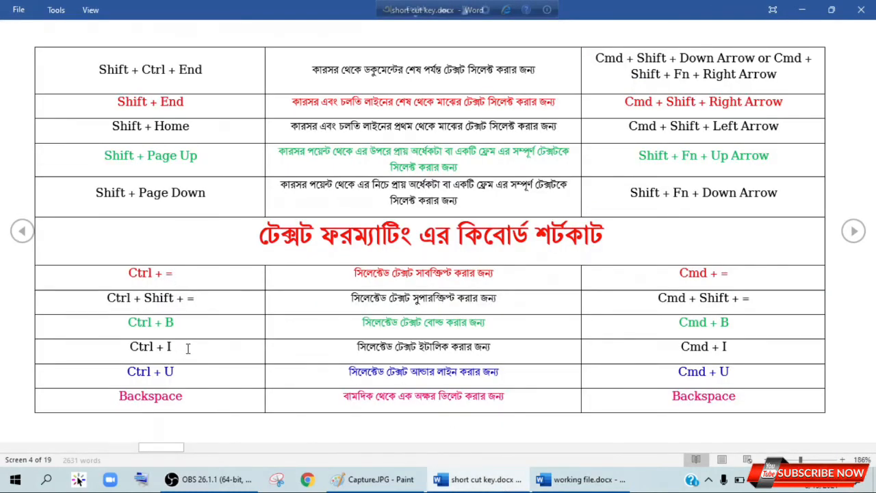
{"action": "left_click_drag", "start_coordinate": [187, 348], "coordinate": [128, 348]}
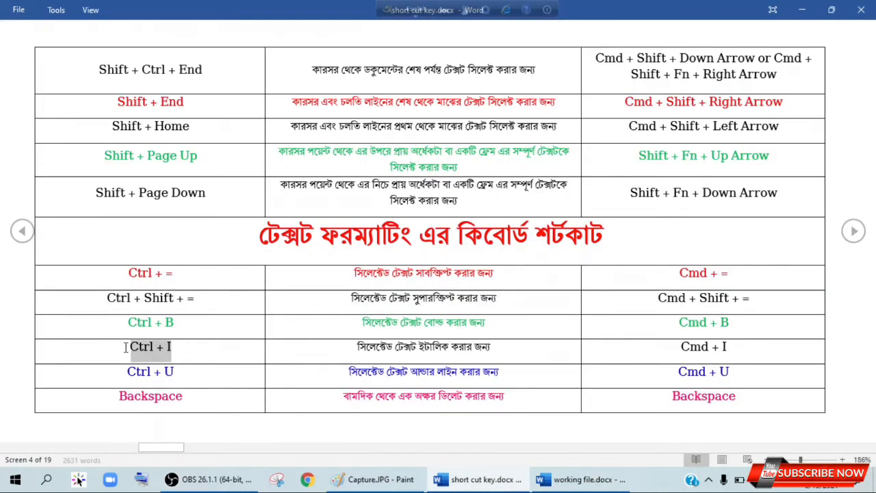
{"action": "left_click", "coordinate": [375, 481]}
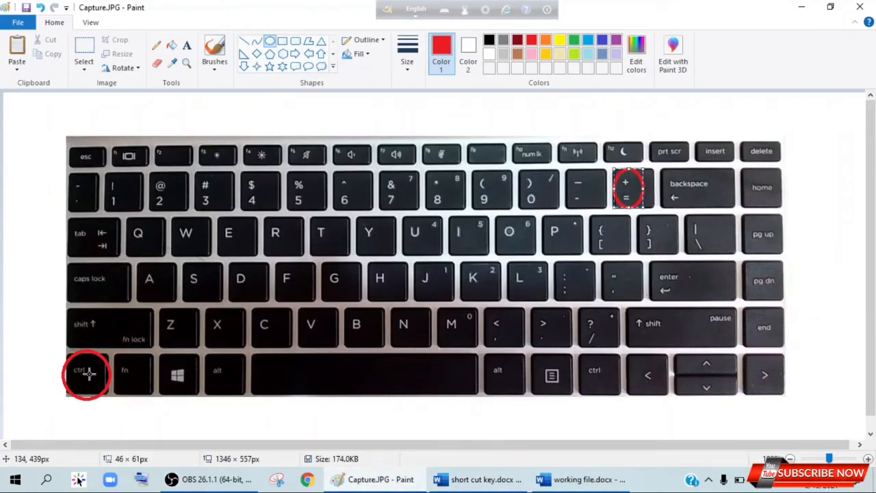
{"action": "left_click_drag", "start_coordinate": [449, 215], "coordinate": [482, 253]}
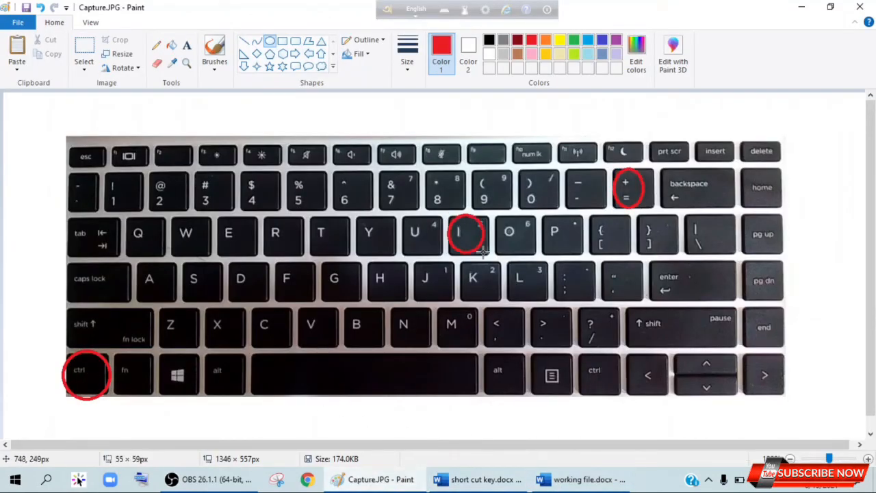
- Switch to working file.docx and italicize the phrase "conquests led by Bakhtiyār"
{"action": "left_click", "coordinate": [580, 480]}
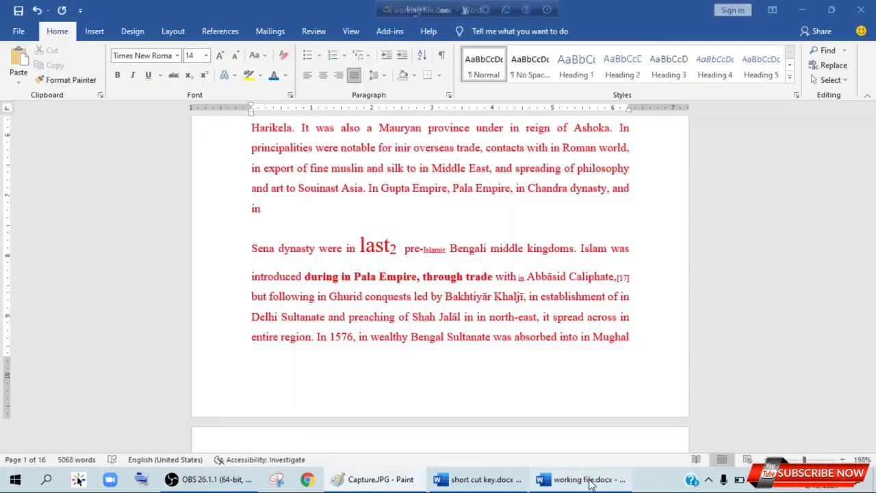
{"action": "left_click_drag", "start_coordinate": [414, 299], "coordinate": [492, 298]}
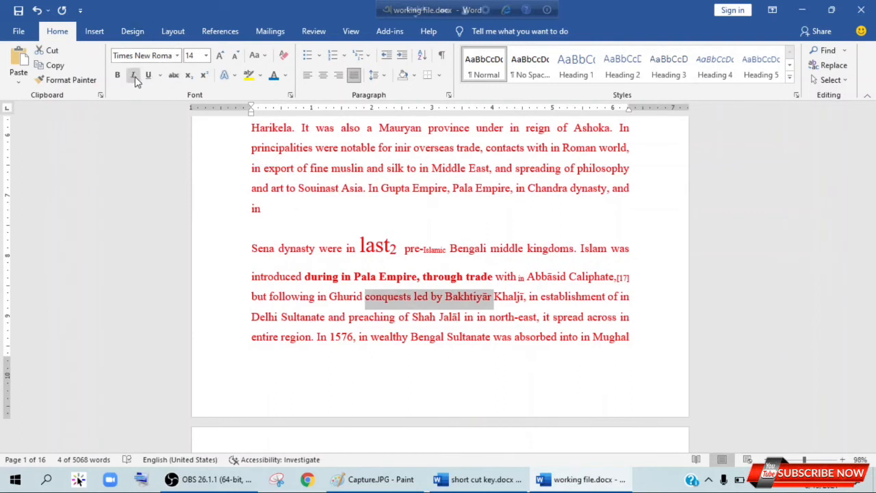
{"action": "left_click", "coordinate": [135, 79]}
{"action": "left_click", "coordinate": [134, 79]}
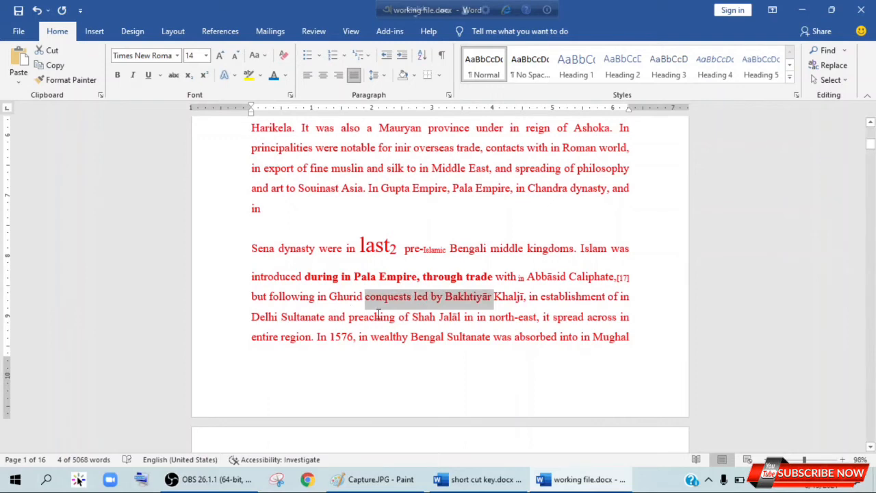
{"action": "key", "text": "ctrl+i"}
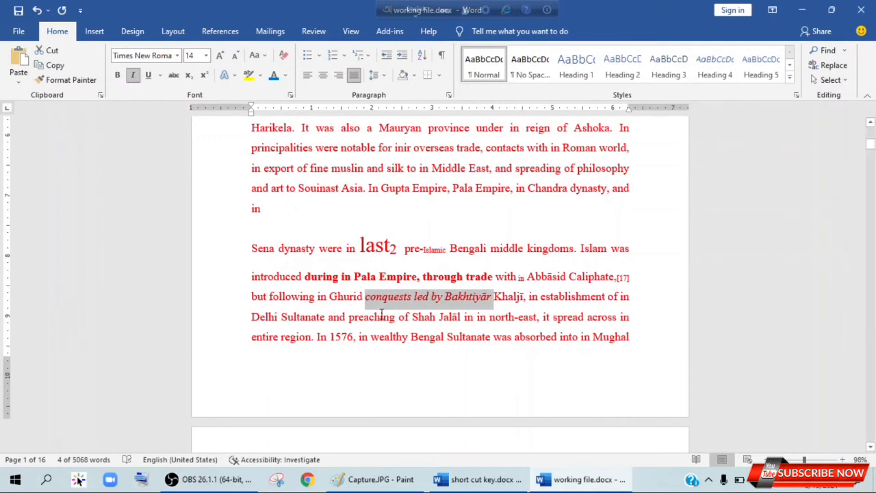
- Switch to Paint and undo the red circles drawn on the keyboard picture
{"action": "left_click", "coordinate": [381, 480]}
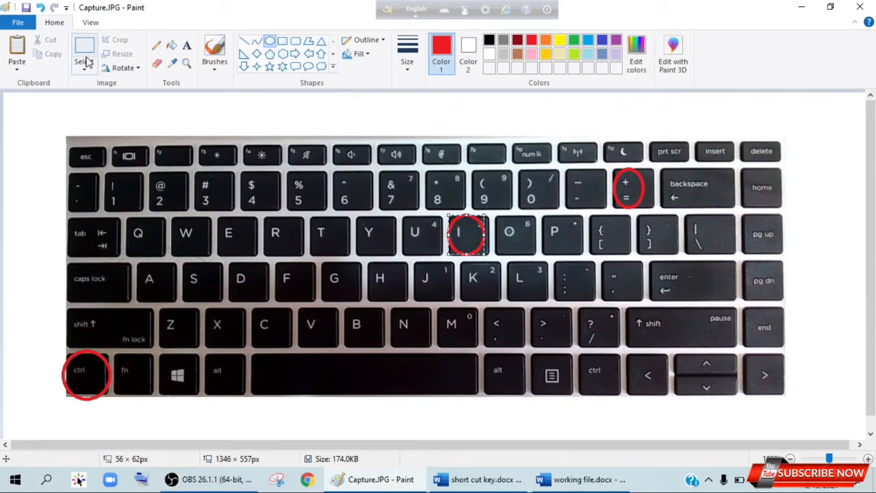
{"action": "left_click", "coordinate": [40, 8]}
{"action": "left_click", "coordinate": [40, 8]}
{"action": "left_click", "coordinate": [40, 8]}
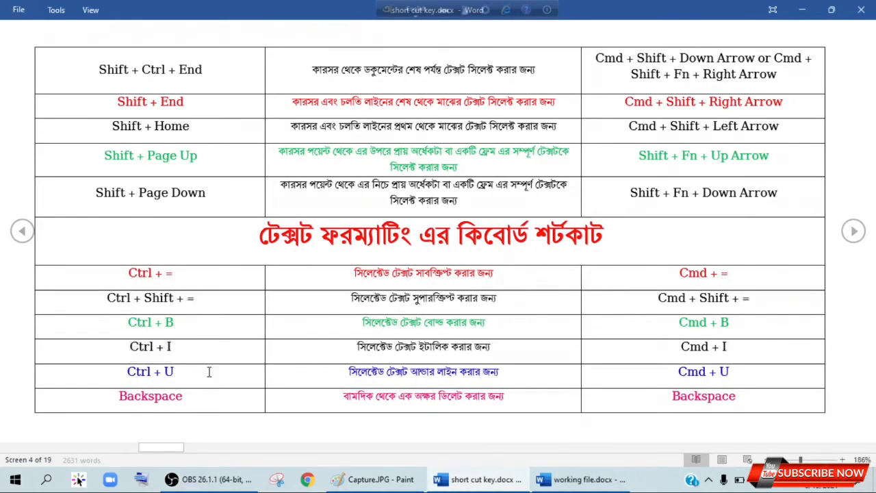
- Highlight the underline shortcut in short cut key.docx and underline the italic phrase "conquests led by Bakhtiyār" in working file.docx
{"action": "left_click_drag", "start_coordinate": [169, 371], "coordinate": [127, 371]}
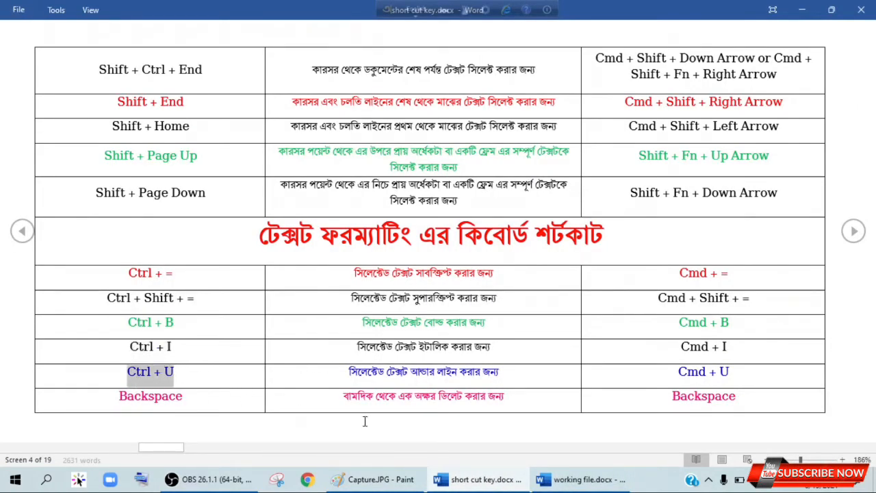
{"action": "left_click", "coordinate": [565, 480]}
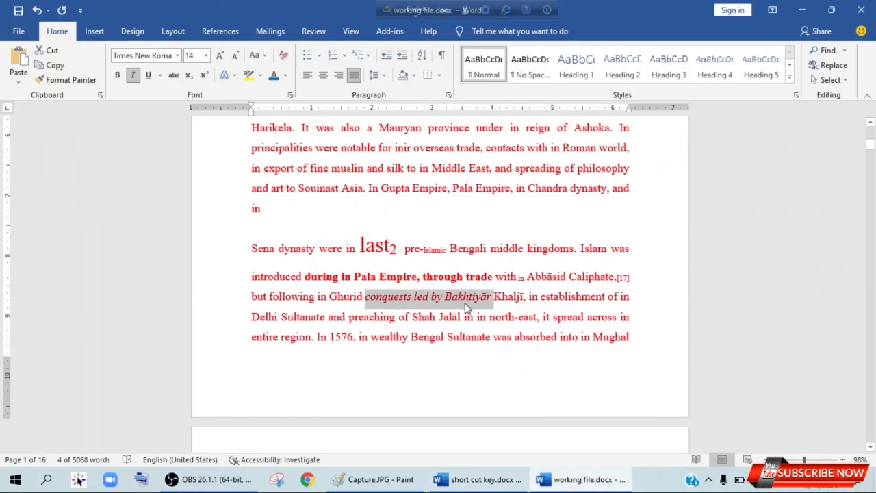
{"action": "key", "text": "ctrl+u"}
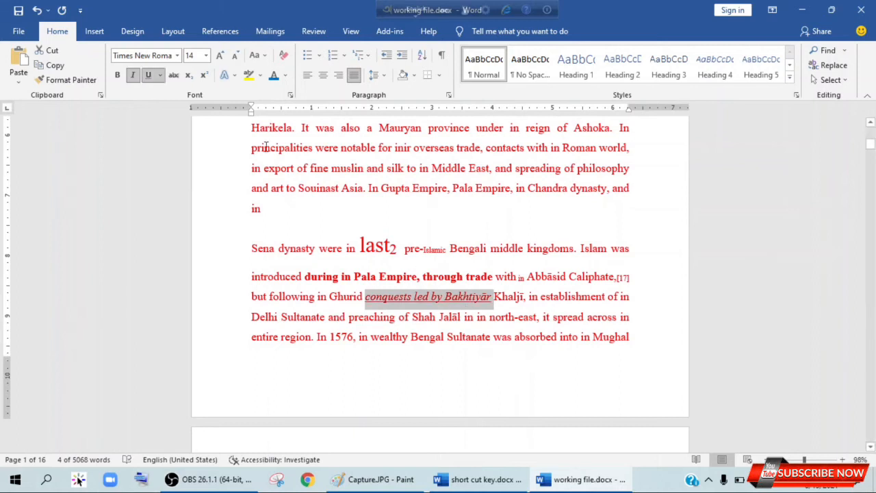
{"action": "left_click", "coordinate": [490, 302]}
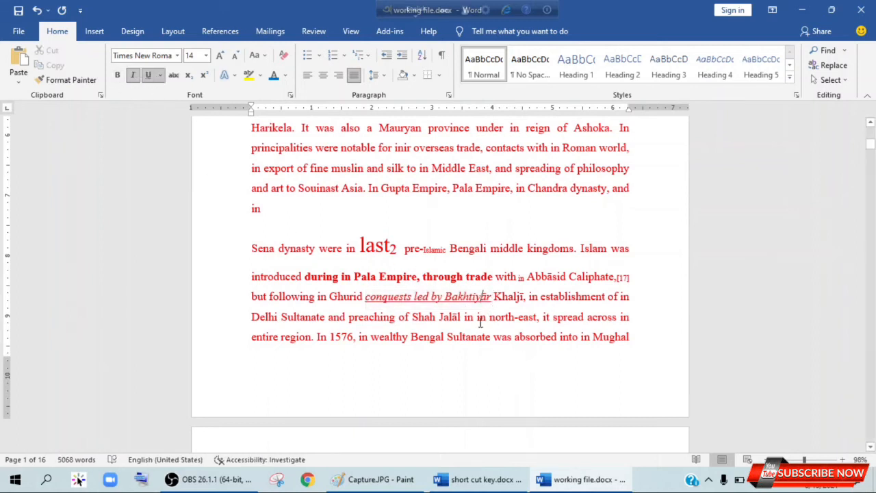
- Switch to Paint and circle the left Ctrl key and the U key in red on the keyboard picture
{"action": "left_click", "coordinate": [375, 479]}
{"action": "mouse_move", "coordinate": [67, 354]}
{"action": "left_mouse_down"}
{"action": "mouse_move", "coordinate": [84, 391]}
{"action": "mouse_move", "coordinate": [97, 394]}
{"action": "left_mouse_up"}
{"action": "left_click_drag", "start_coordinate": [399, 214], "coordinate": [447, 260]}
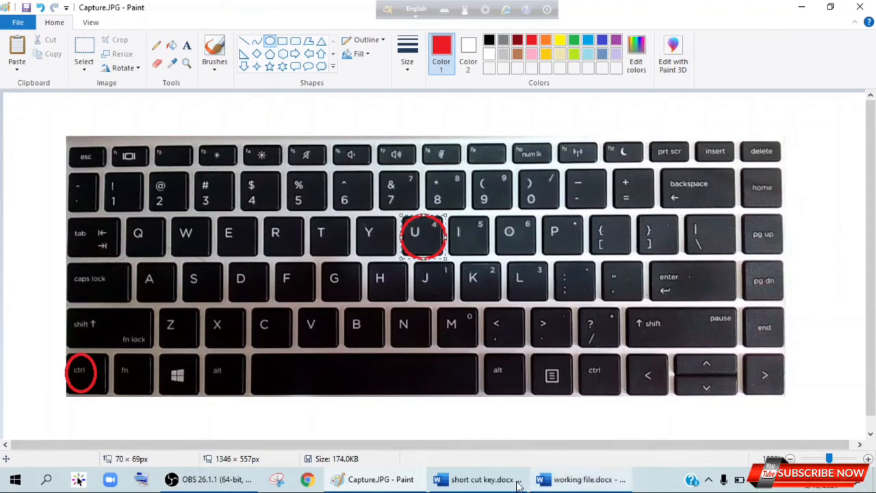
- Look up the Backspace entry in short cut key.docx and circle the Backspace key on the keyboard picture in Paint
{"action": "left_click", "coordinate": [480, 479]}
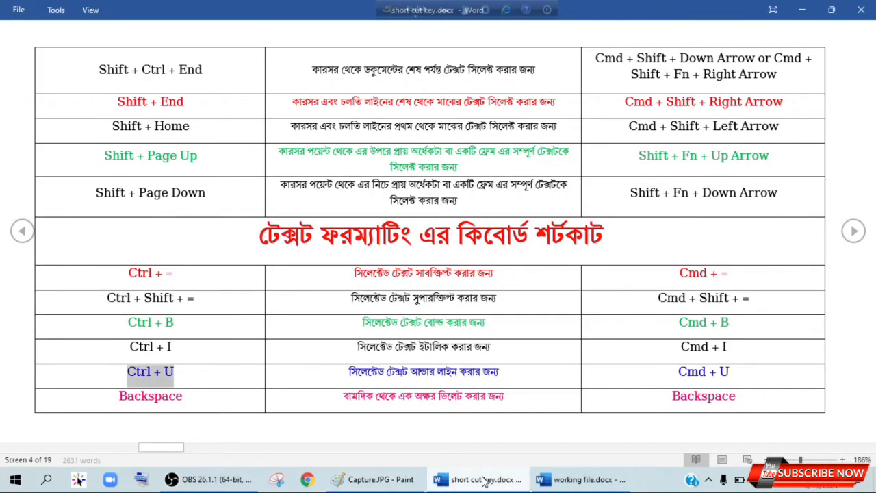
{"action": "left_click", "coordinate": [184, 399]}
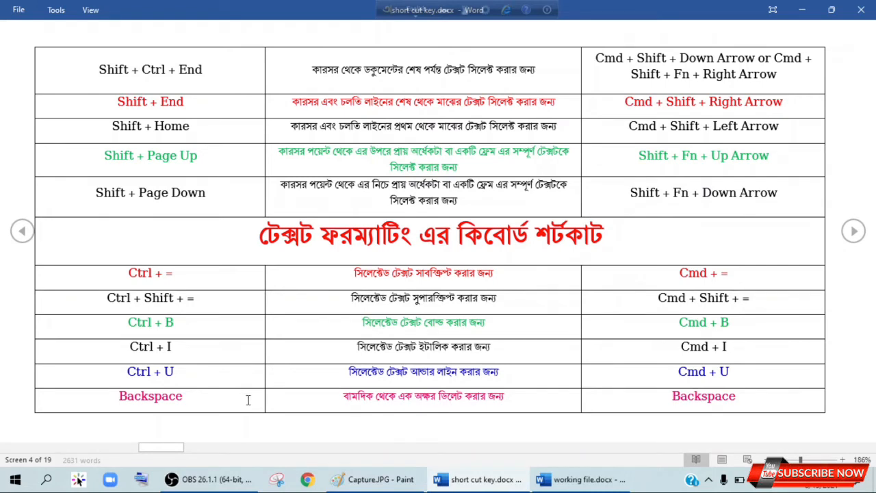
{"action": "left_click", "coordinate": [581, 486]}
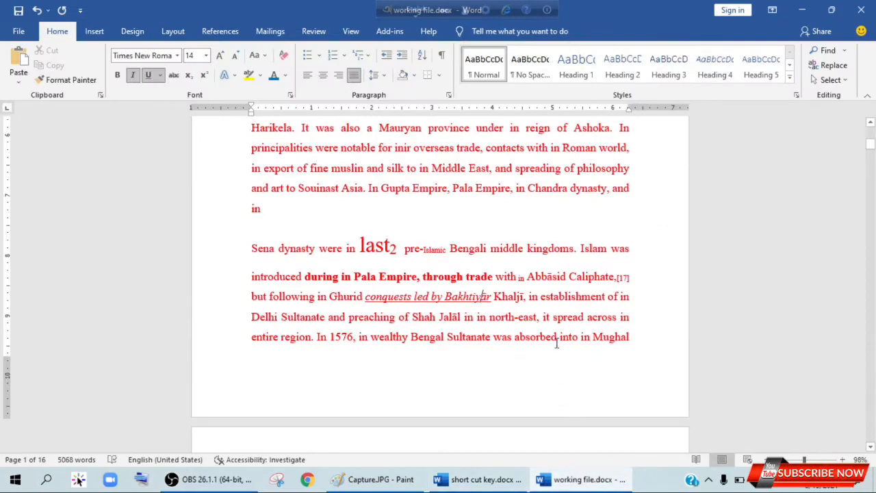
{"action": "left_click", "coordinate": [366, 485]}
{"action": "left_click_drag", "start_coordinate": [660, 170], "coordinate": [725, 207]}
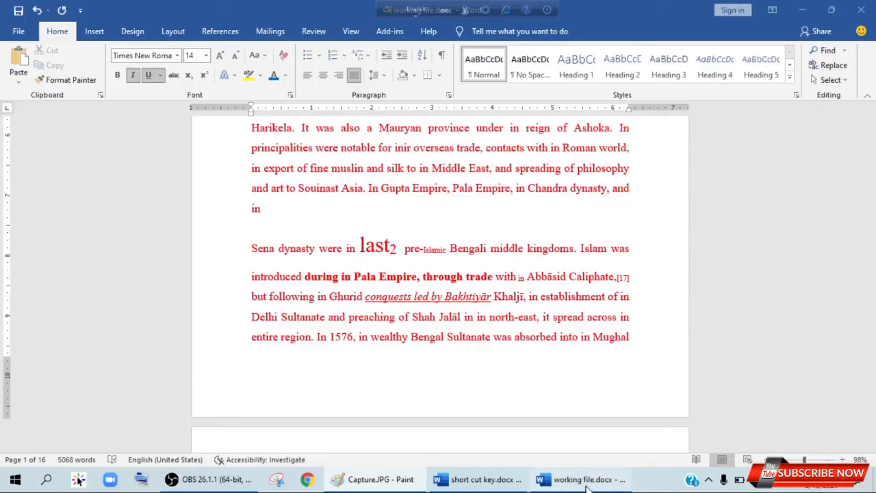
- In working file.docx, erase "in north-east" backwards character by character from just before the comma after "Shah Jalāl in"
{"action": "left_click", "coordinate": [581, 479]}
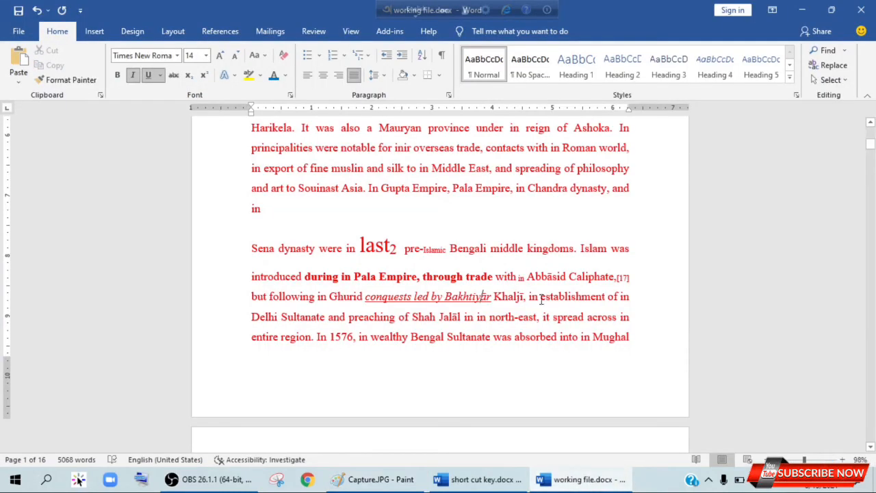
{"action": "left_click", "coordinate": [538, 318]}
{"action": "key", "text": "BackSpace"}
{"action": "key", "text": "BackSpace"}
{"action": "key", "text": "BackSpace"}
{"action": "key", "text": "BackSpace"}
{"action": "key", "text": "BackSpace"}
{"action": "key", "text": "BackSpace"}
{"action": "key", "text": "BackSpace"}
{"action": "key", "text": "BackSpace"}
{"action": "key", "text": "BackSpace"}
{"action": "key", "text": "BackSpace"}
{"action": "key", "text": "BackSpace"}
{"action": "key", "text": "BackSpace"}
{"action": "key", "text": "BackSpace"}
{"action": "key", "text": "BackSpace"}
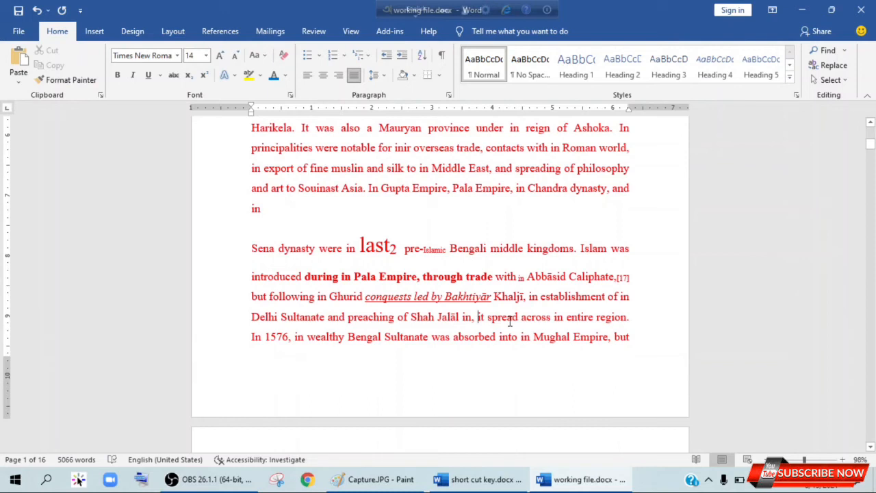
- Delete "it spread across" forwards character by character, starting right before "it" after the comma
{"action": "key", "text": "Delete"}
{"action": "key", "text": "Delete"}
{"action": "key", "text": "Delete"}
{"action": "key", "text": "Delete"}
{"action": "key", "text": "Delete"}
{"action": "key", "text": "Delete"}
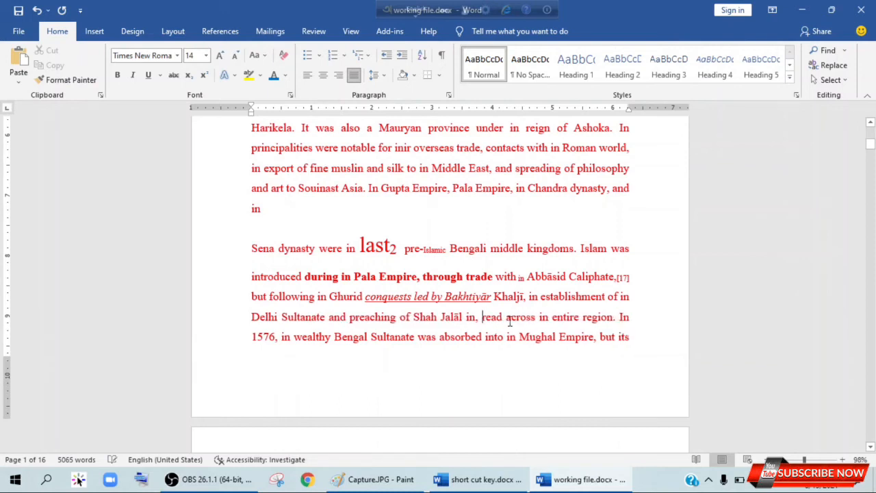
{"action": "key", "text": "Delete"}
{"action": "key", "text": "Delete"}
{"action": "key", "text": "Delete"}
{"action": "key", "text": "Delete"}
{"action": "key", "text": "Delete"}
{"action": "key", "text": "Delete"}
{"action": "key", "text": "Delete"}
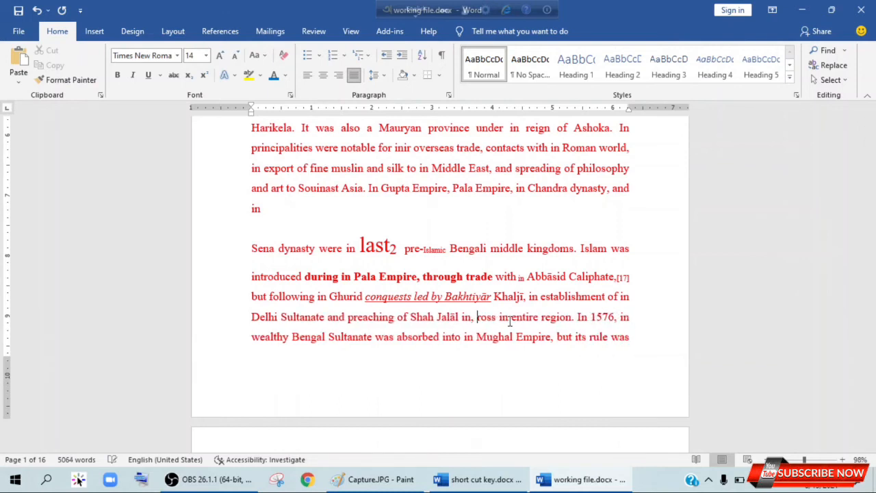
{"action": "key", "text": "Delete"}
{"action": "key", "text": "Delete"}
{"action": "key", "text": "Delete"}
{"action": "key", "text": "Delete"}
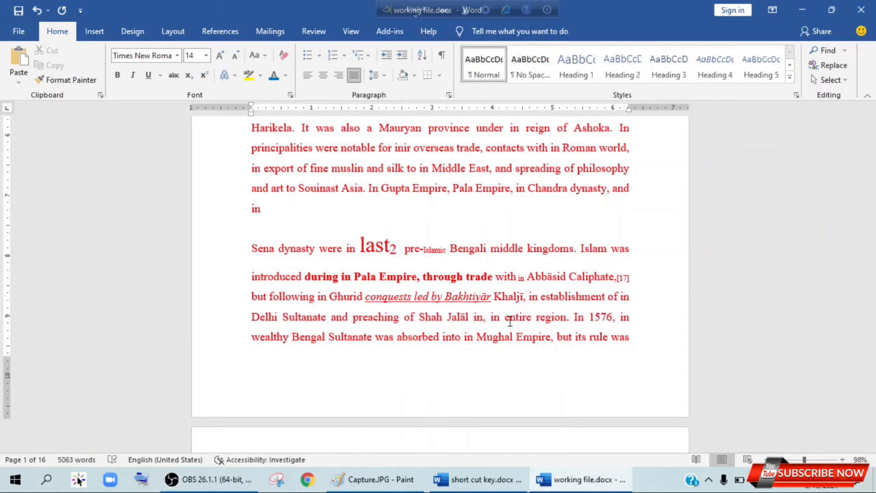
- Look up the Ctrl + Backspace entry in the shortcut table of short cut key.docx
{"action": "left_click", "coordinate": [487, 483]}
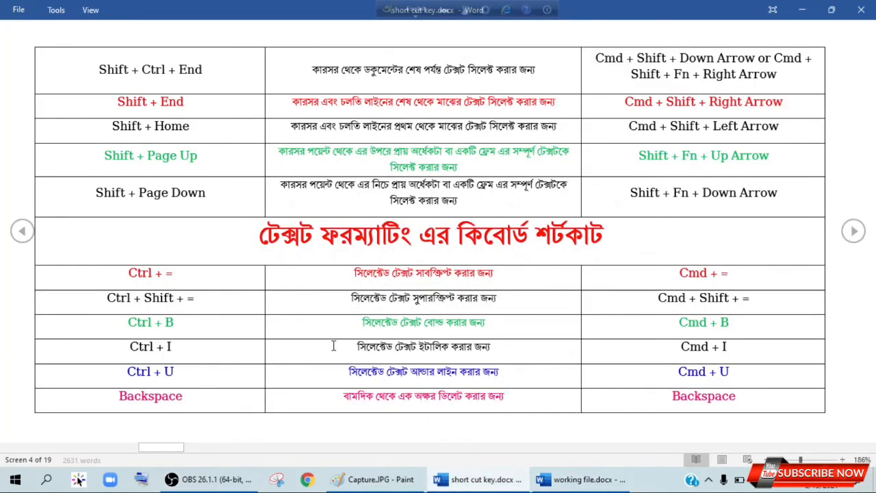
{"action": "scroll", "coordinate": [226, 367], "scroll_direction": "down", "scroll_amount": 1}
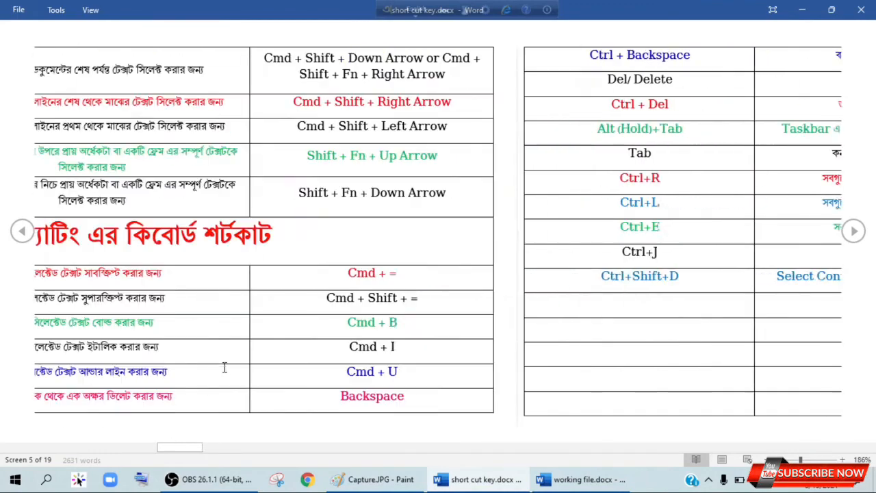
{"action": "scroll", "coordinate": [202, 388], "scroll_direction": "down", "scroll_amount": 1}
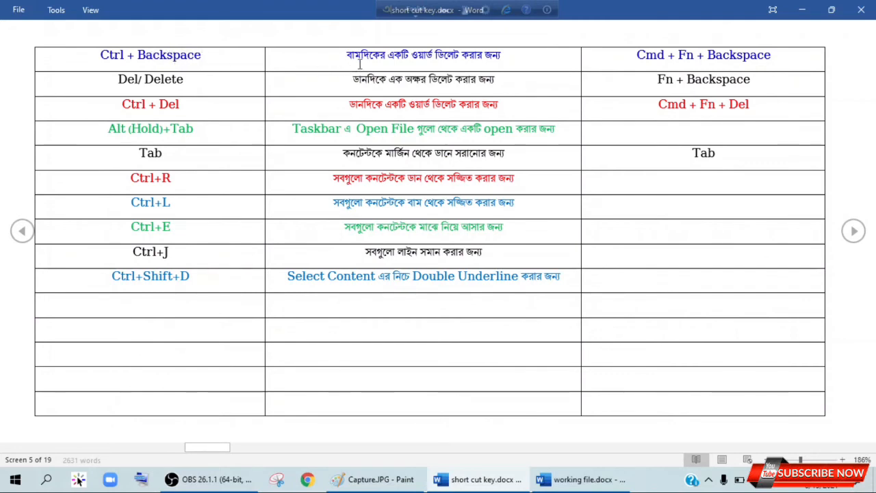
- In working file.docx, erase "Delhi Sultanate and preaching of Shah Jalāl in, in" backwards from just before "entire region"
{"action": "key", "text": "alt+Tab"}
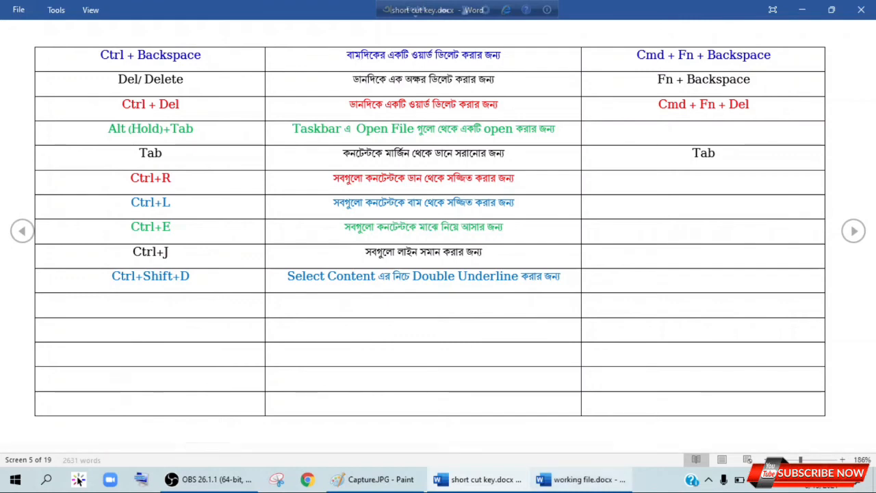
{"action": "left_click", "coordinate": [503, 317]}
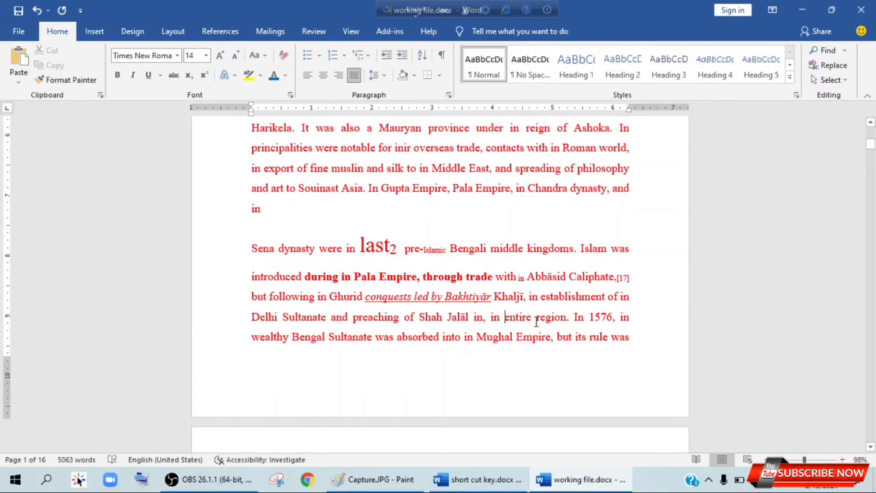
{"action": "key", "text": "BackSpace"}
{"action": "key", "text": "BackSpace"}
{"action": "key", "text": "BackSpace"}
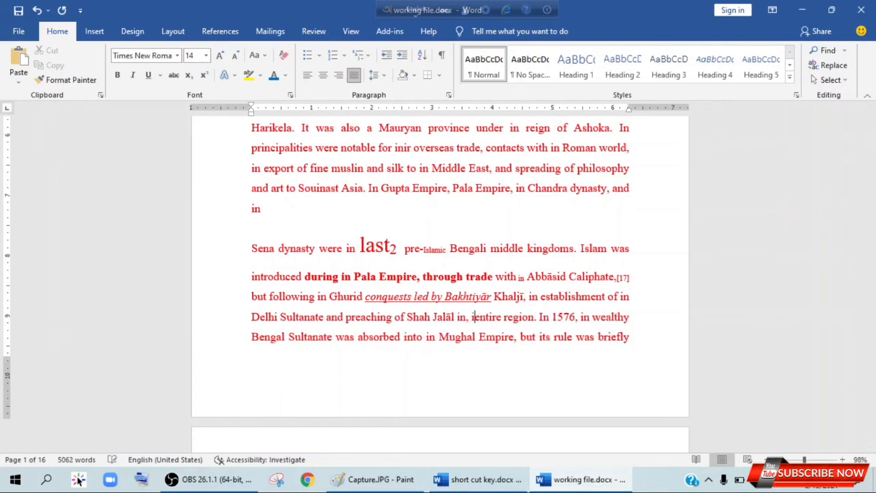
{"action": "key", "text": "BackSpace"}
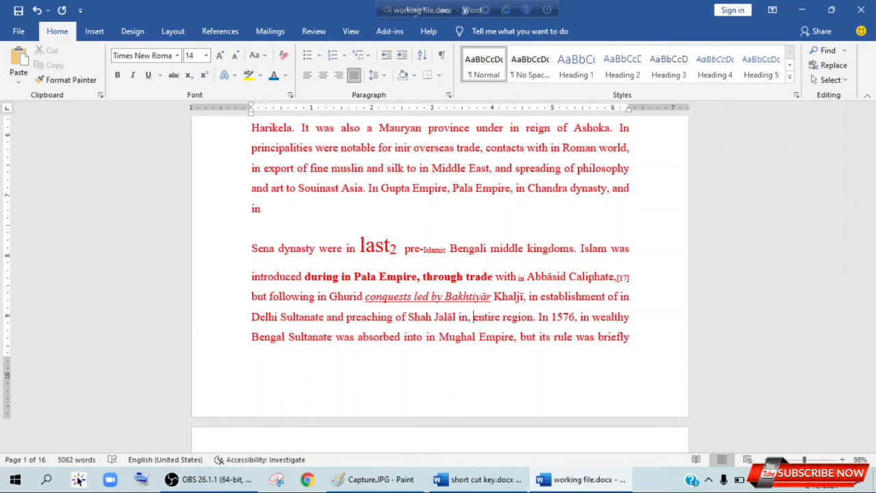
{"action": "key", "text": "BackSpace"}
{"action": "key", "text": "BackSpace"}
{"action": "key", "text": "BackSpace"}
{"action": "key", "text": "BackSpace"}
{"action": "key", "text": "BackSpace"}
{"action": "key", "text": "BackSpace"}
{"action": "key", "text": "BackSpace"}
{"action": "key", "text": "BackSpace"}
{"action": "key", "text": "BackSpace"}
{"action": "key", "text": "BackSpace"}
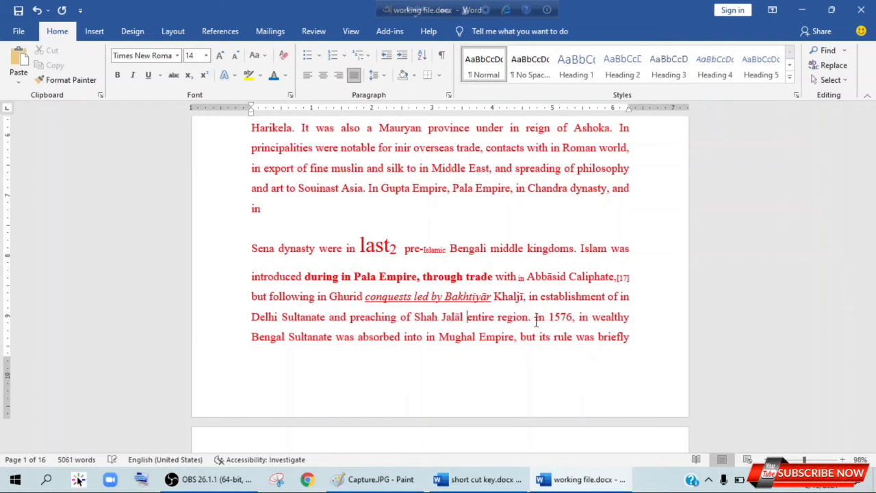
{"action": "key", "text": "BackSpace"}
{"action": "key", "text": "BackSpace"}
{"action": "key", "text": "BackSpace"}
{"action": "key", "text": "BackSpace"}
{"action": "key", "text": "BackSpace"}
{"action": "key", "text": "BackSpace"}
{"action": "key", "text": "BackSpace"}
{"action": "key", "text": "BackSpace"}
{"action": "key", "text": "BackSpace"}
{"action": "key", "text": "BackSpace"}
{"action": "key", "text": "BackSpace"}
{"action": "key", "text": "BackSpace"}
{"action": "key", "text": "BackSpace"}
{"action": "key", "text": "BackSpace"}
{"action": "key", "text": "BackSpace"}
{"action": "key", "text": "BackSpace"}
{"action": "key", "text": "BackSpace"}
{"action": "key", "text": "BackSpace"}
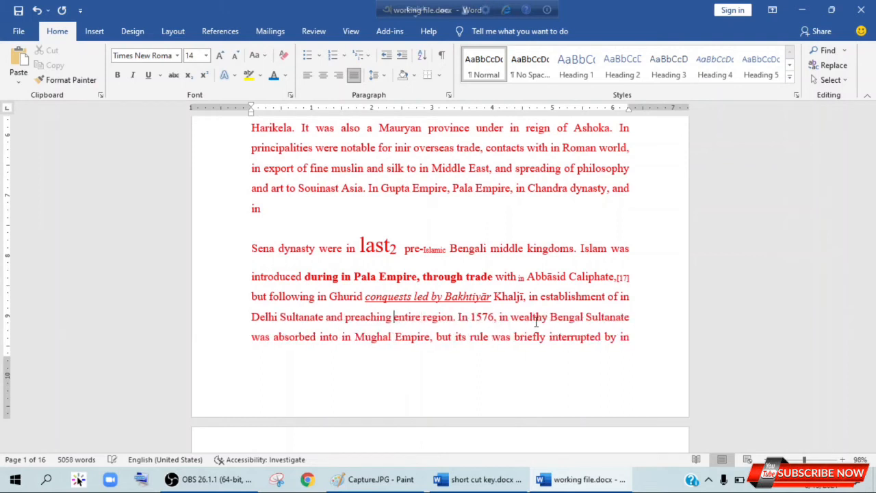
{"action": "key", "text": "BackSpace"}
{"action": "key", "text": "BackSpace"}
{"action": "key", "text": "BackSpace"}
{"action": "key", "text": "BackSpace"}
{"action": "key", "text": "BackSpace"}
{"action": "key", "text": "BackSpace"}
{"action": "key", "text": "BackSpace"}
{"action": "key", "text": "BackSpace"}
{"action": "key", "text": "BackSpace"}
{"action": "key", "text": "BackSpace"}
{"action": "key", "text": "BackSpace"}
{"action": "key", "text": "BackSpace"}
{"action": "key", "text": "BackSpace"}
{"action": "key", "text": "BackSpace"}
{"action": "key", "text": "BackSpace"}
{"action": "key", "text": "BackSpace"}
{"action": "key", "text": "BackSpace"}
{"action": "key", "text": "BackSpace"}
{"action": "key", "text": "BackSpace"}
{"action": "key", "text": "BackSpace"}
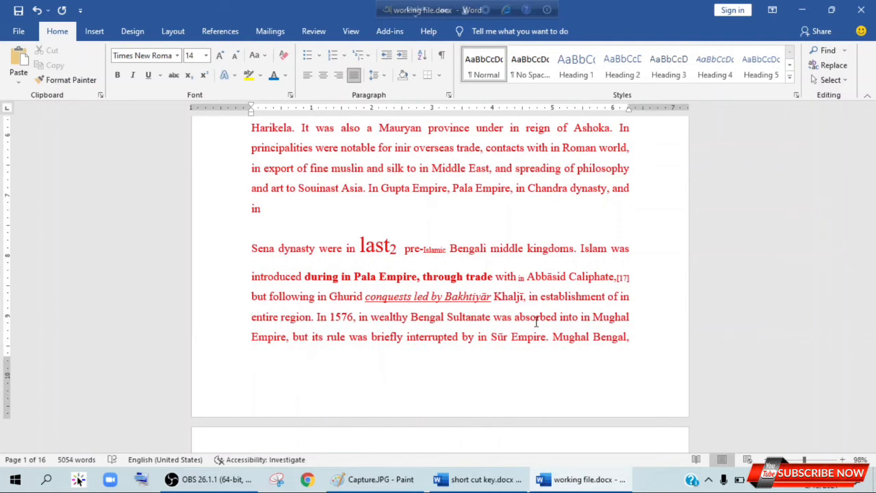
- Look up the Del/ Delete row in short cut key.docx, highlighting the word "Delete" briefly
{"action": "left_click", "coordinate": [483, 479]}
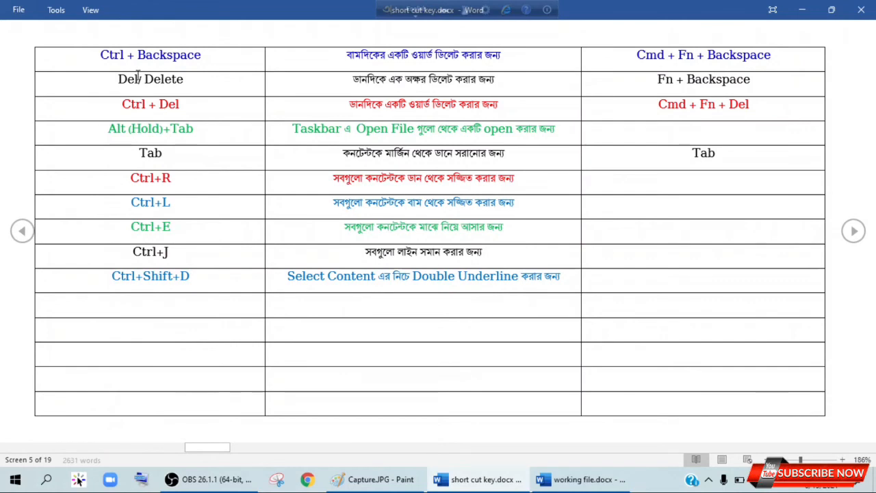
{"action": "left_click_drag", "start_coordinate": [184, 80], "coordinate": [145, 80]}
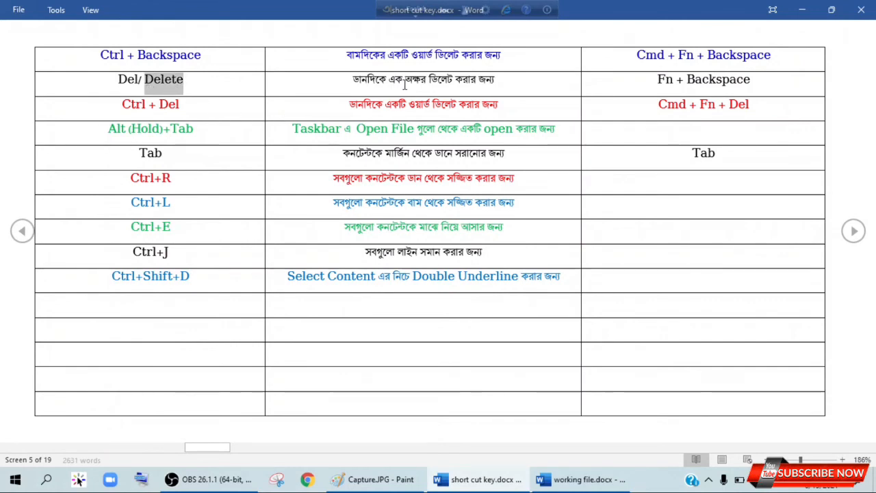
{"action": "left_click", "coordinate": [198, 87]}
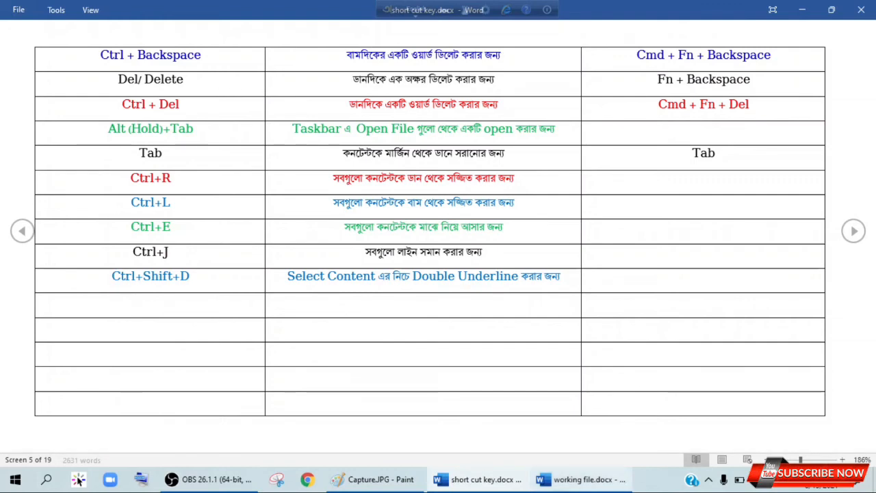
- In working file.docx, delete "Bengali middle kingdoms. Islam was introduced" forwards word by word, starting right after "pre-Islamic"
{"action": "left_click", "coordinate": [580, 479]}
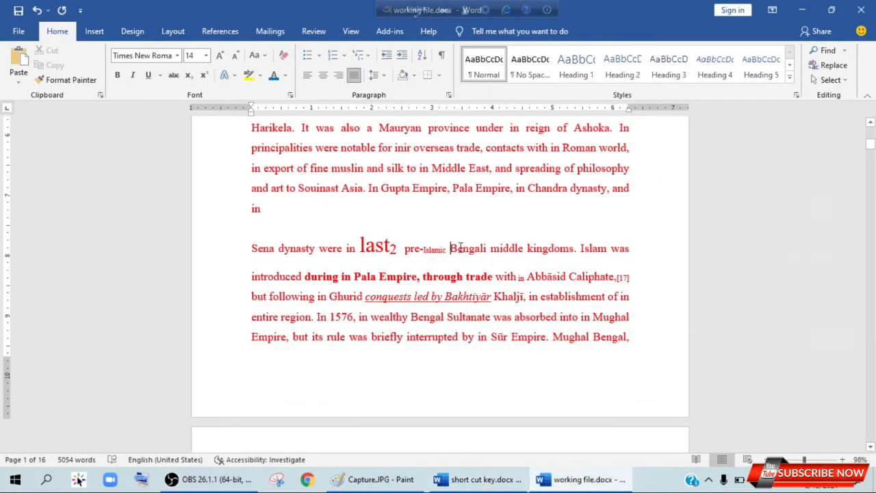
{"action": "key", "text": "ctrl+Delete"}
{"action": "key", "text": "ctrl+Delete"}
{"action": "key", "text": "ctrl+Delete"}
{"action": "key", "text": "BackSpace"}
{"action": "key", "text": "ctrl+Delete"}
{"action": "key", "text": "ctrl+Delete"}
{"action": "key", "text": "ctrl+Delete"}
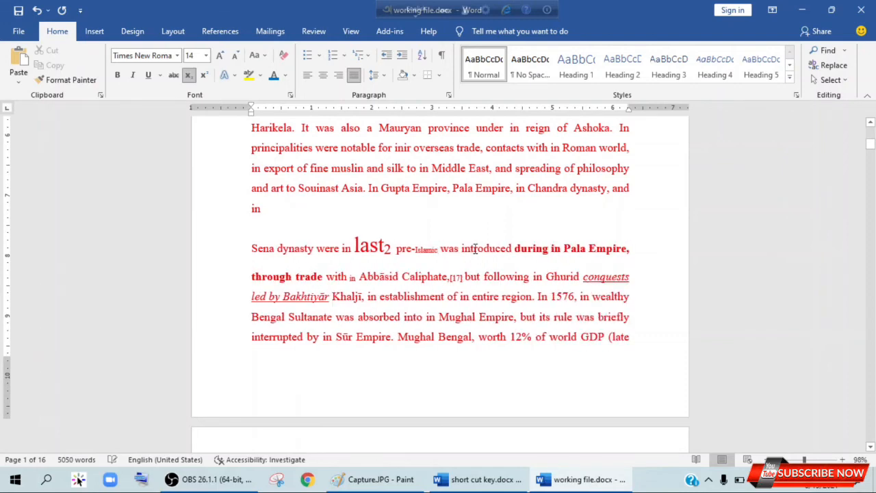
- Compare the Ctrl + Backspace and Del/ Delete rows in short cut key.docx, highlighting "Ctrl +" briefly
{"action": "left_click", "coordinate": [483, 484]}
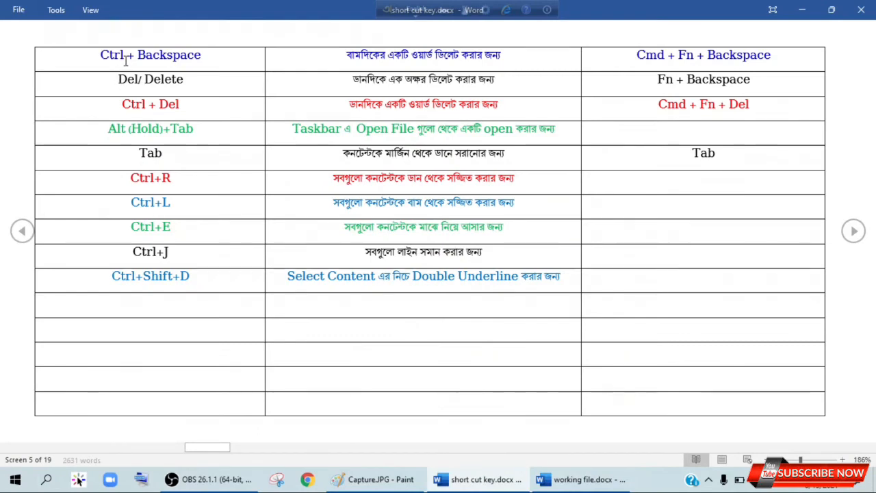
{"action": "left_click_drag", "start_coordinate": [125, 56], "coordinate": [100, 56]}
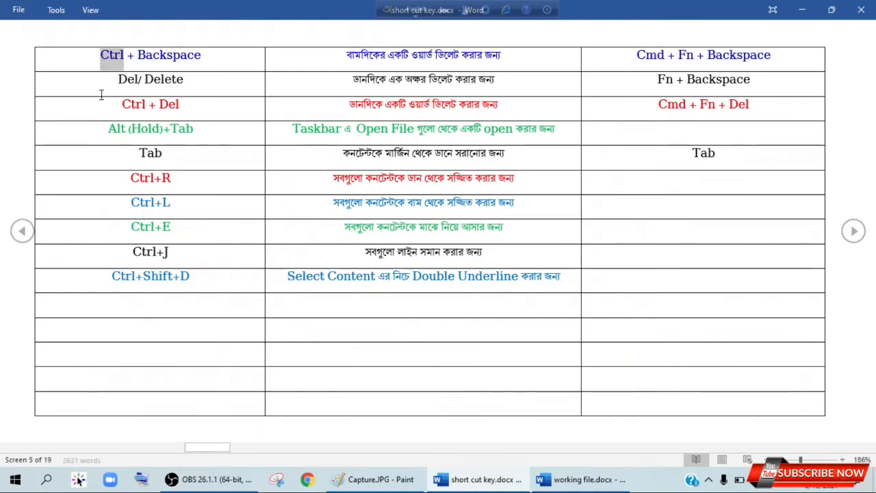
{"action": "left_click_drag", "start_coordinate": [135, 55], "coordinate": [86, 57]}
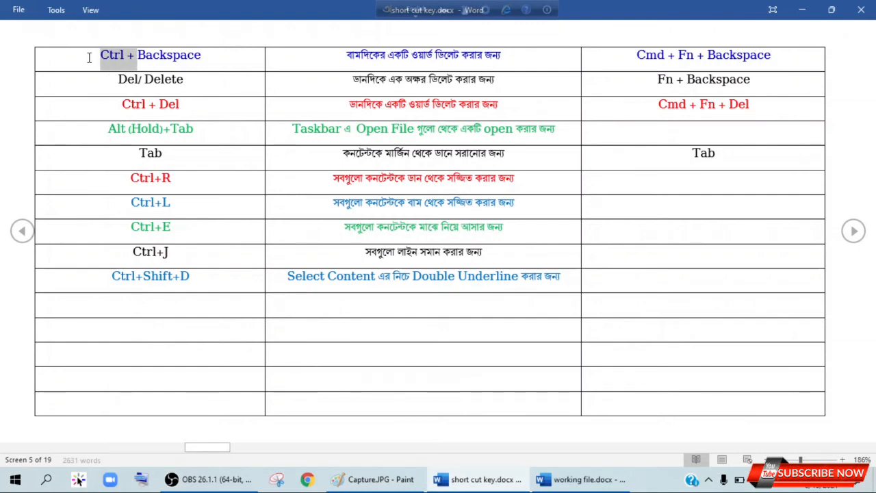
{"action": "left_click", "coordinate": [116, 80]}
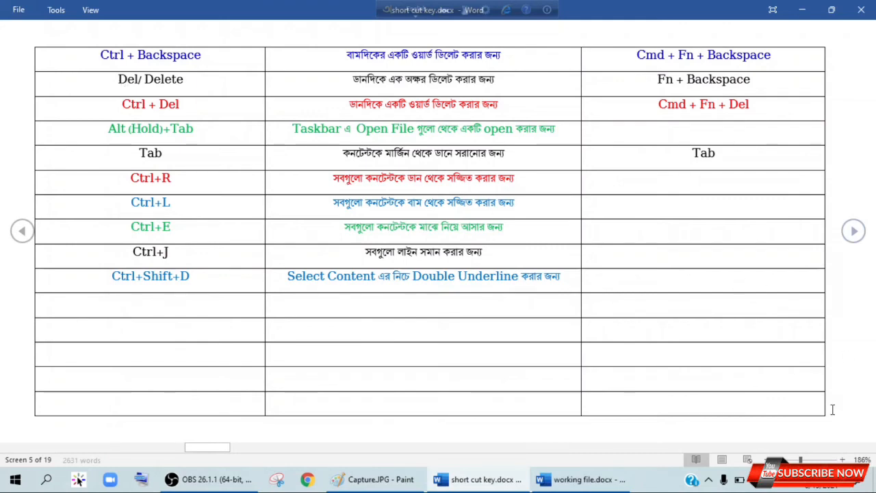
- In Print Layout, copy "Ctrl +" from the Ctrl + Backspace row to the front of "Del/ Delete", and return to that page in Read Mode
{"action": "left_click", "coordinate": [720, 459]}
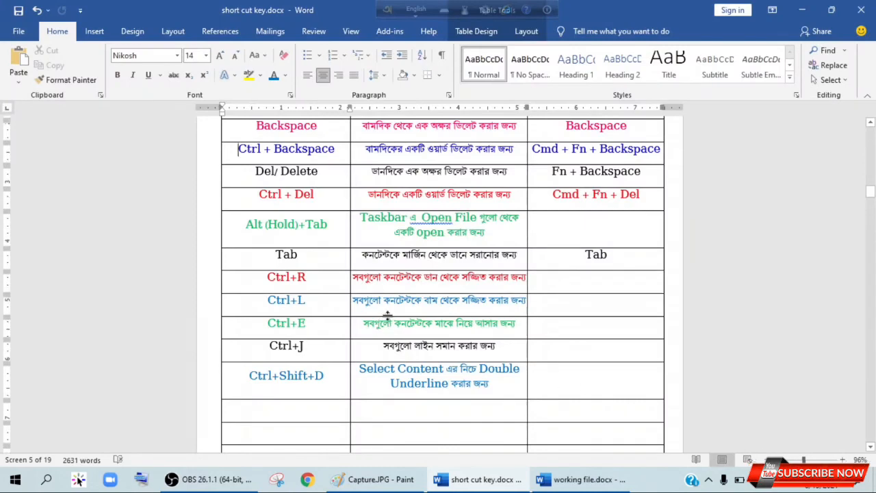
{"action": "scroll", "coordinate": [403, 308], "scroll_direction": "up", "scroll_amount": 2}
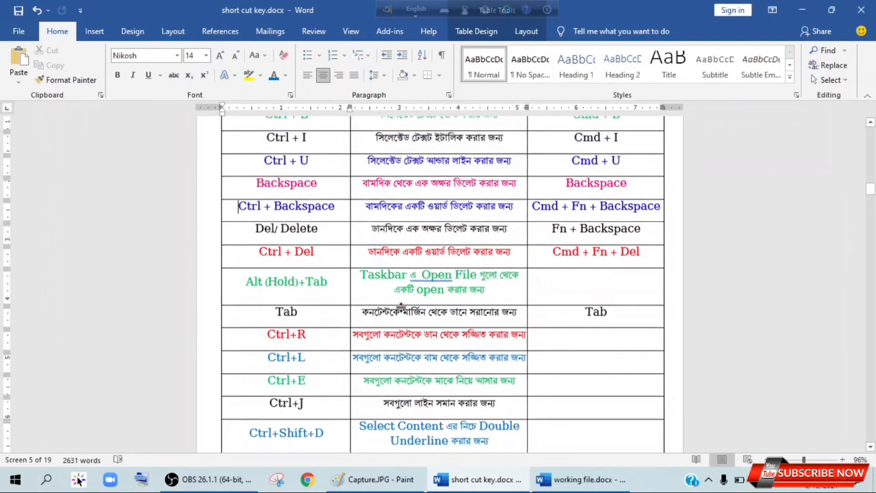
{"action": "left_click", "coordinate": [257, 231]}
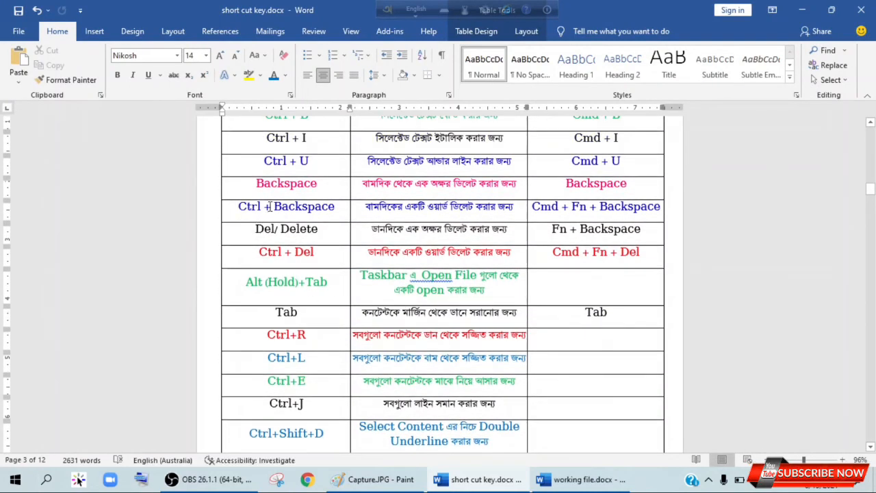
{"action": "left_click_drag", "start_coordinate": [268, 206], "coordinate": [238, 206]}
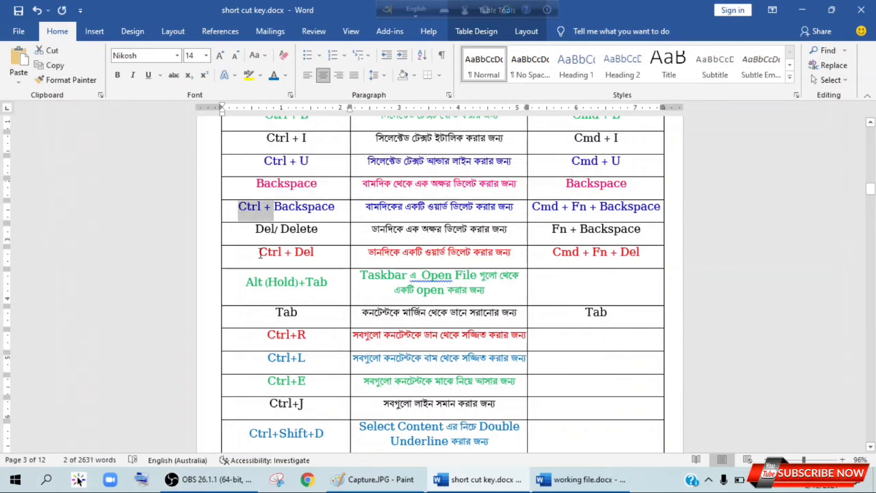
{"action": "key", "text": "ctrl+c"}
{"action": "left_click", "coordinate": [257, 231]}
{"action": "key", "text": "ctrl+v"}
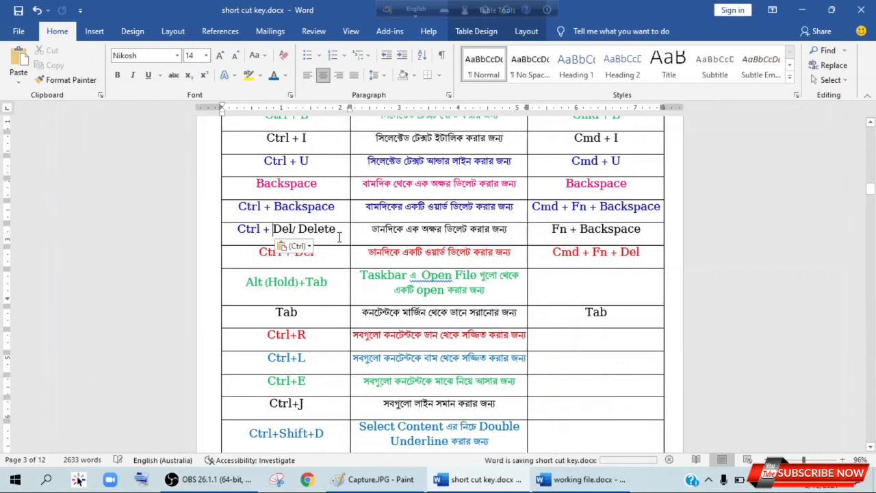
{"action": "left_click", "coordinate": [696, 460]}
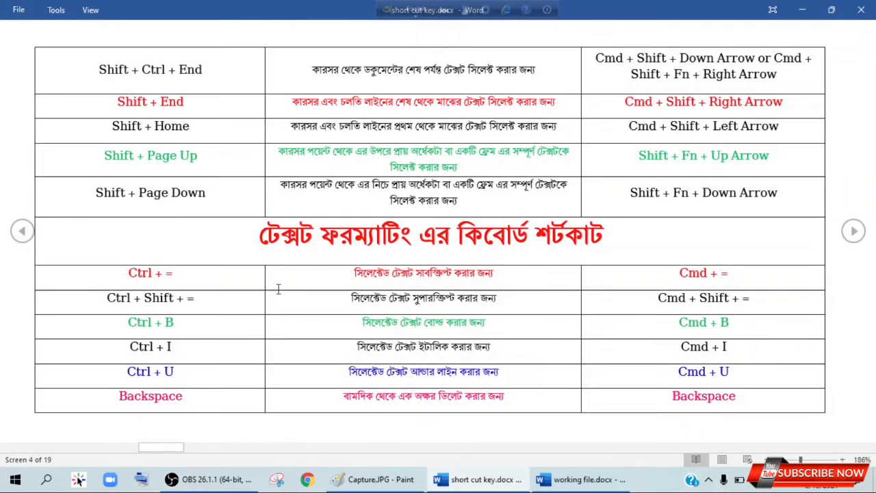
{"action": "left_click", "coordinate": [854, 231]}
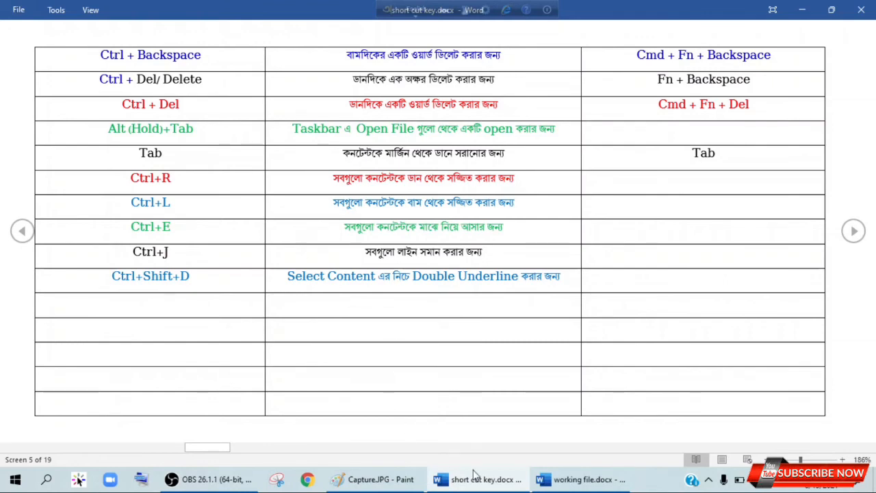
- In working file.docx, delete "Pala Empire," forwards word by word after "In Gupta Empire,"
{"action": "left_click", "coordinate": [581, 479]}
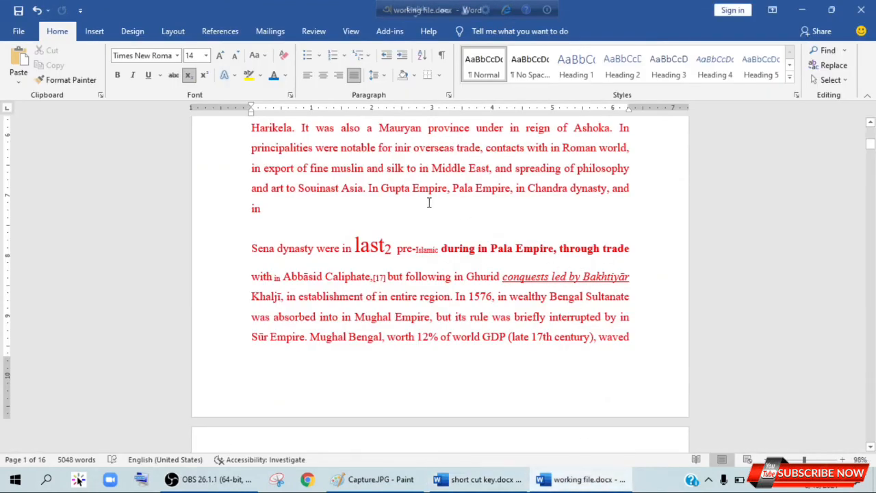
{"action": "left_click", "coordinate": [456, 188]}
{"action": "key", "text": "ctrl+Delete"}
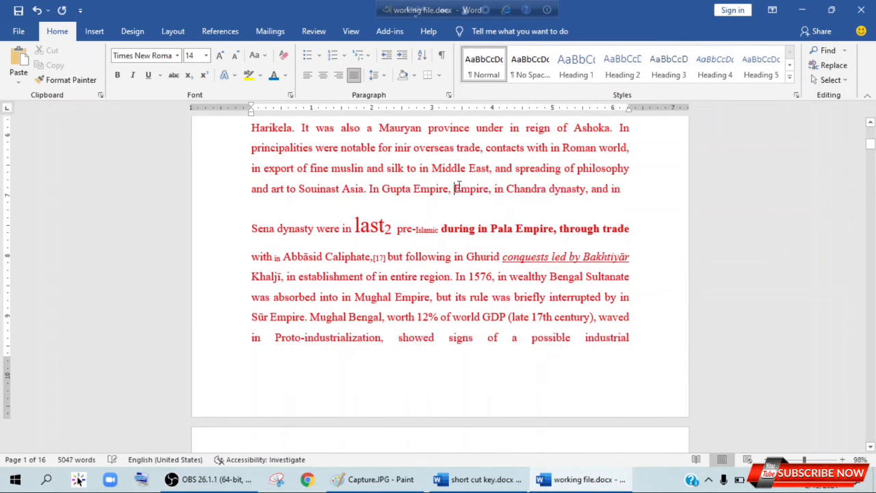
{"action": "key", "text": "ctrl+Delete"}
{"action": "key", "text": "ctrl+Delete"}
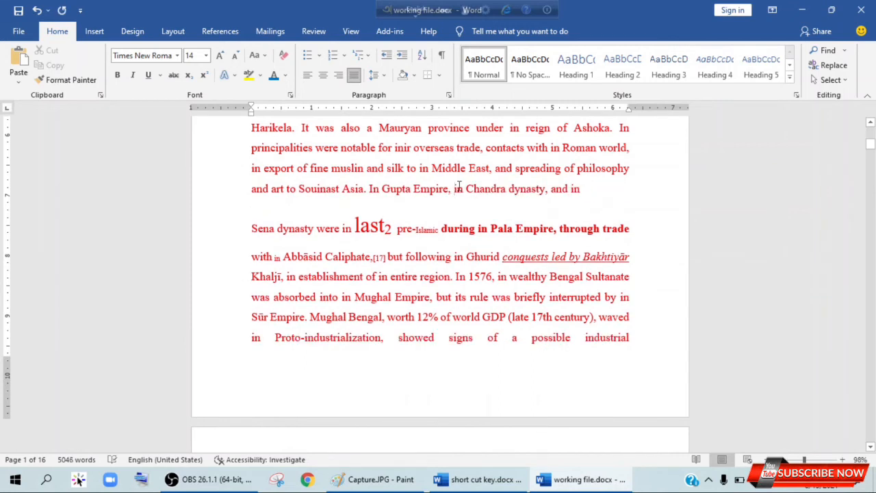
- Erase "Asia. In Gupta Empire," backwards word by word from just before "in Chandra dynasty"
{"action": "key", "text": "ctrl+BackSpace"}
{"action": "key", "text": "ctrl+BackSpace"}
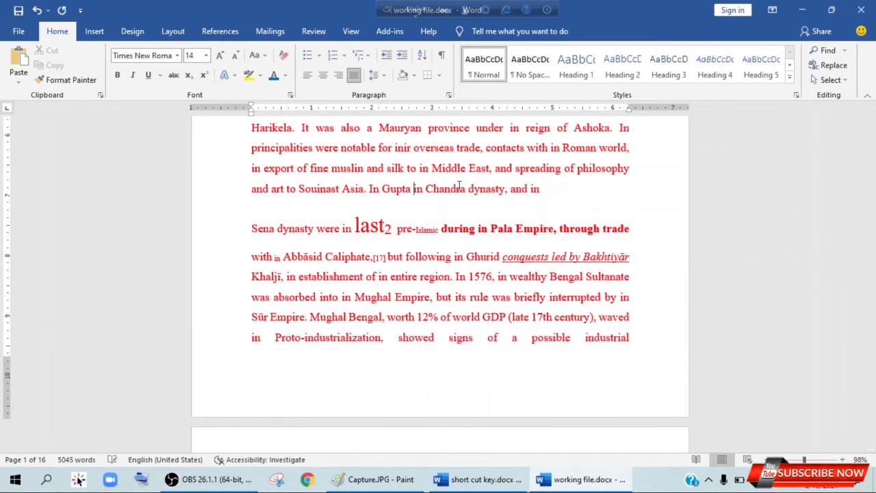
{"action": "key", "text": "ctrl+BackSpace"}
{"action": "key", "text": "ctrl+BackSpace"}
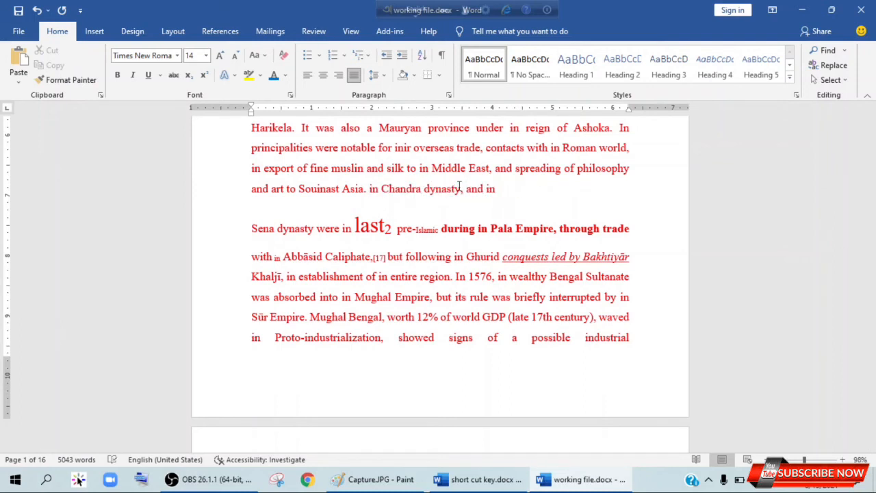
{"action": "key", "text": "ctrl+BackSpace"}
{"action": "key", "text": "ctrl+BackSpace"}
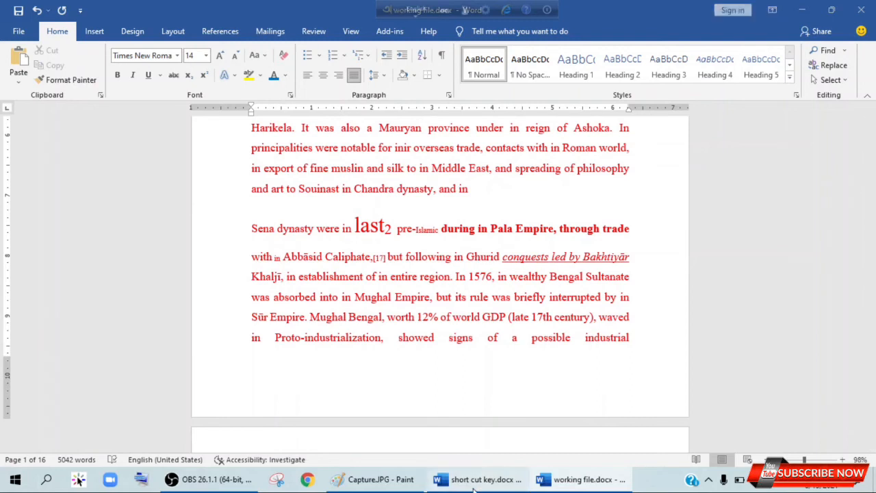
- Revisit the shortcut table in short cut key.docx and switch to the keyboard picture Capture.JPG in Paint
{"action": "left_click", "coordinate": [498, 482]}
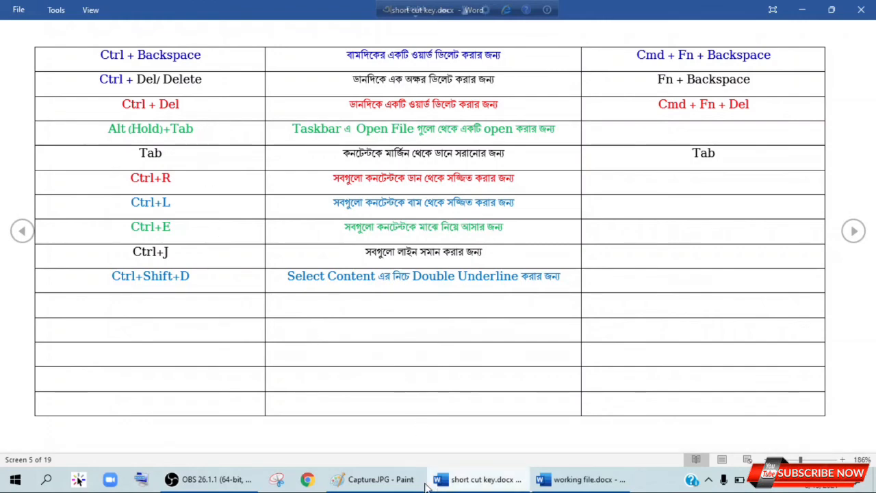
{"action": "left_click", "coordinate": [219, 479]}
{"action": "left_click", "coordinate": [229, 482]}
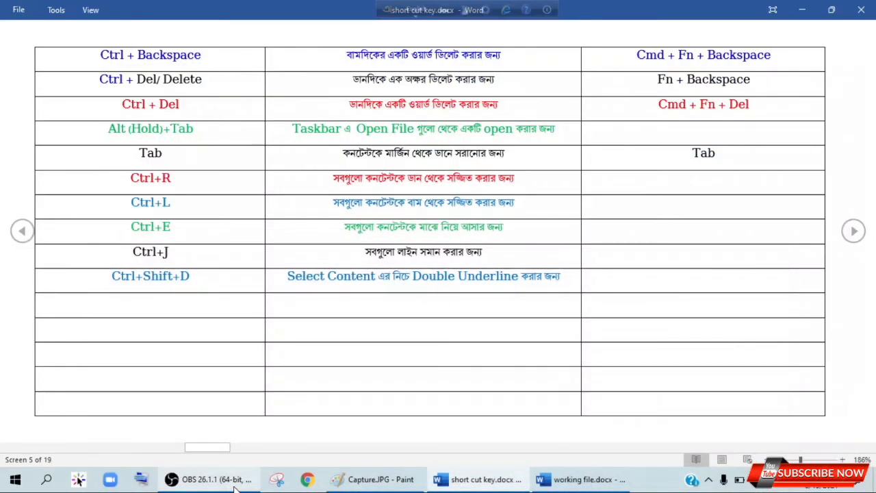
{"action": "left_click", "coordinate": [376, 479]}
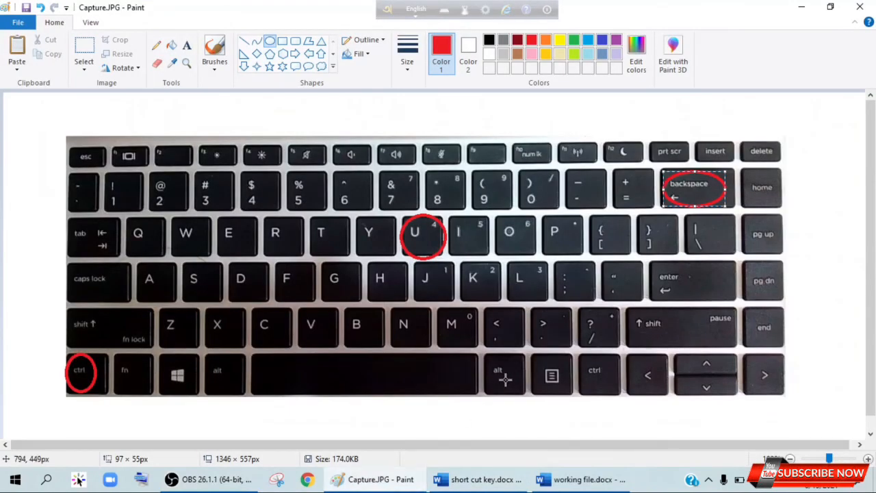
- Undo the existing red ellipses on the keyboard picture and draw new red ellipses around both Alt keys and the Tab key
{"action": "left_click", "coordinate": [44, 9]}
{"action": "left_click", "coordinate": [44, 9]}
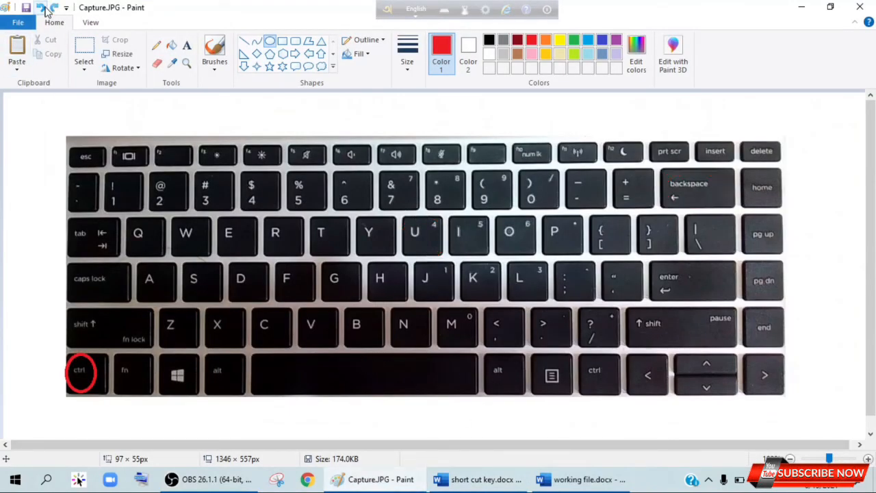
{"action": "left_click", "coordinate": [44, 9]}
{"action": "left_click_drag", "start_coordinate": [487, 358], "coordinate": [519, 393]}
{"action": "left_click_drag", "start_coordinate": [208, 353], "coordinate": [236, 390]}
{"action": "left_click_drag", "start_coordinate": [59, 221], "coordinate": [119, 256]}
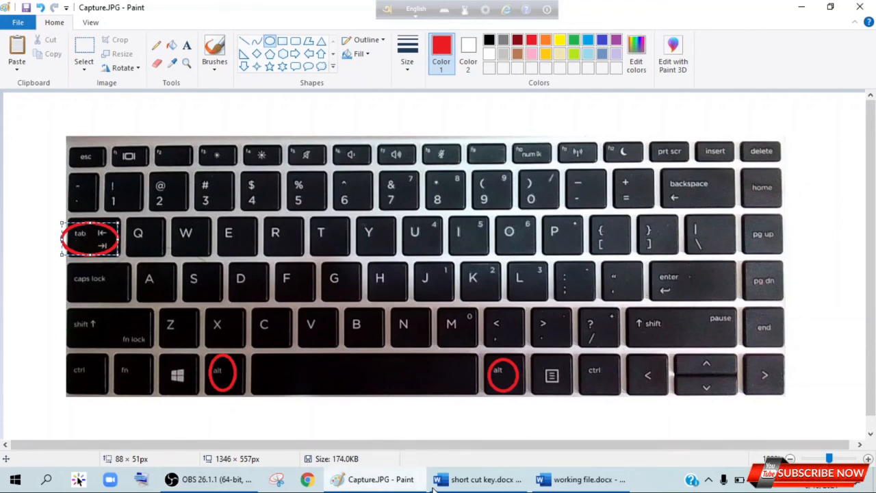
- Switch to working file.docx in Word and cycle through the open windows in the task switcher, returning to the same document
{"action": "mouse_move", "coordinate": [573, 484]}
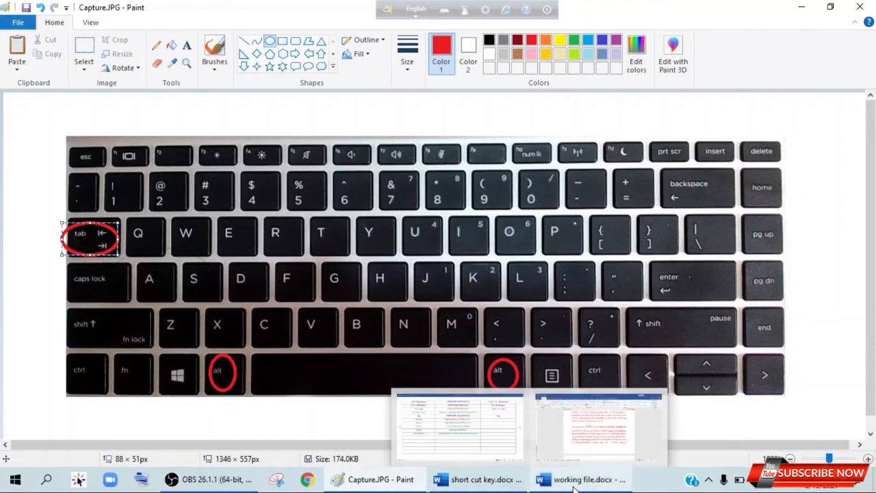
{"action": "left_click", "coordinate": [506, 401]}
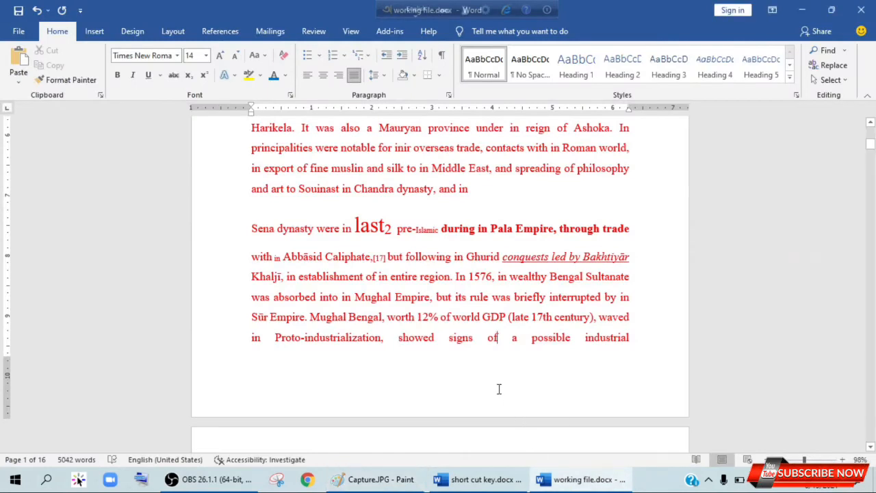
{"action": "key", "text": "alt"}
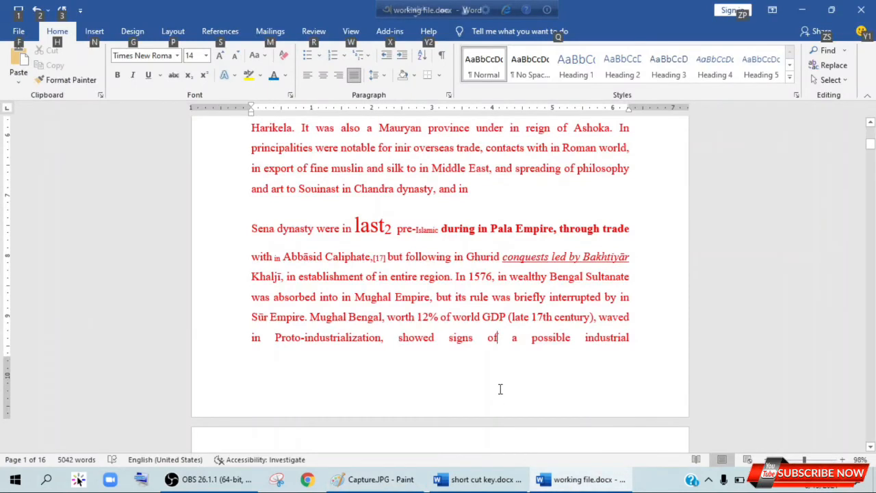
{"action": "key", "text": "alt+Tab"}
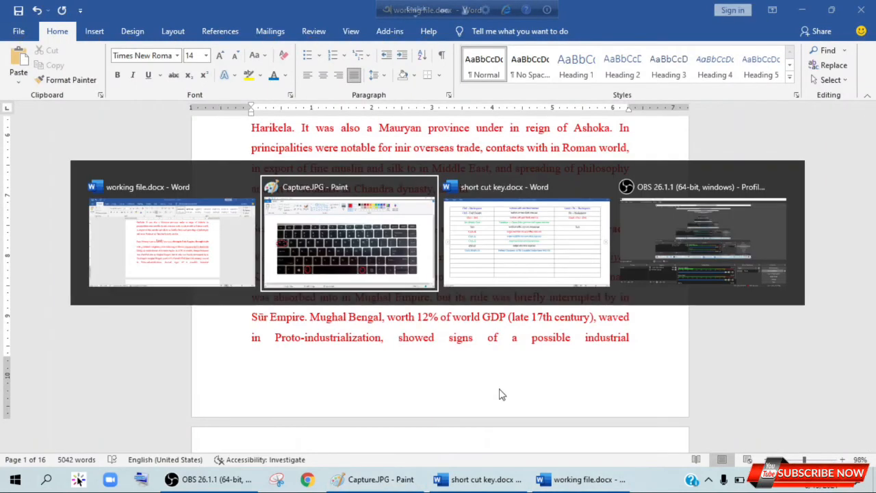
{"action": "key", "text": "Tab"}
{"action": "key", "text": "Tab"}
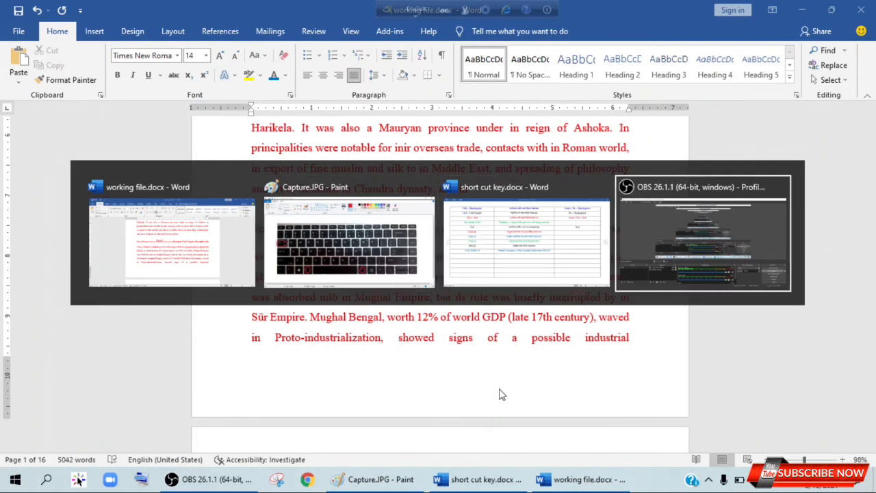
{"action": "key", "text": "Tab"}
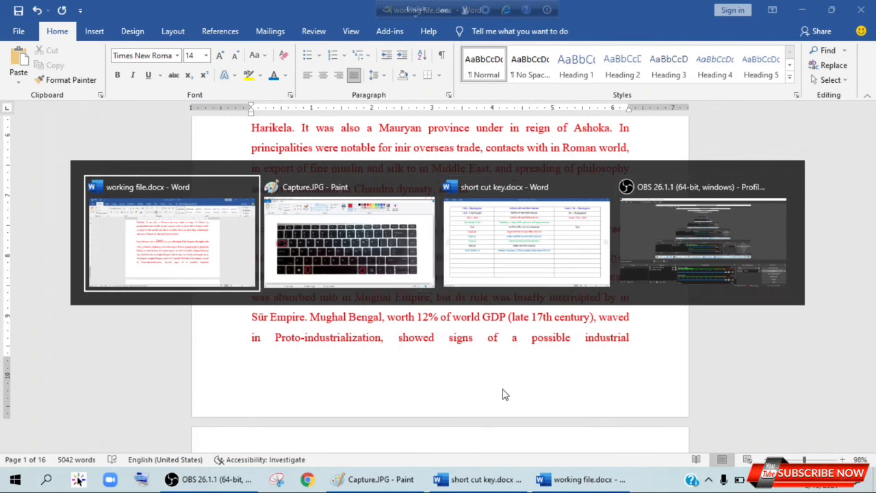
{"action": "key", "text": "Tab"}
{"action": "key", "text": "Tab"}
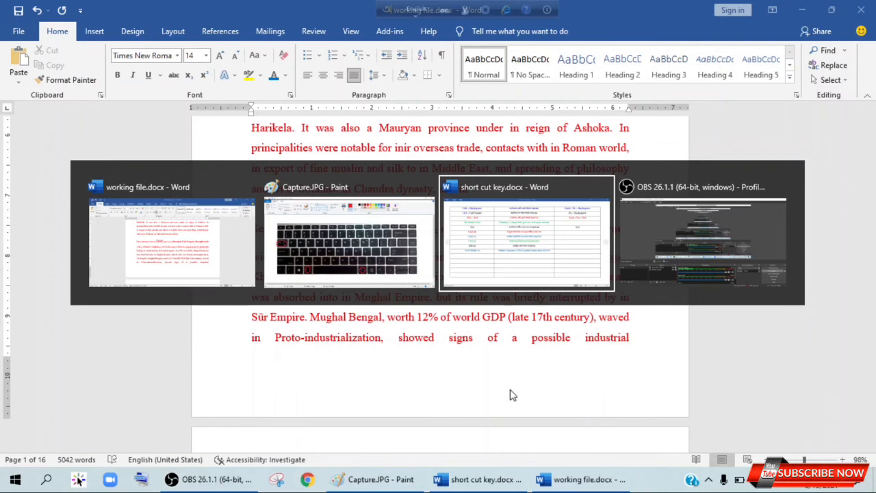
{"action": "key", "text": "Tab"}
{"action": "key", "text": "Tab"}
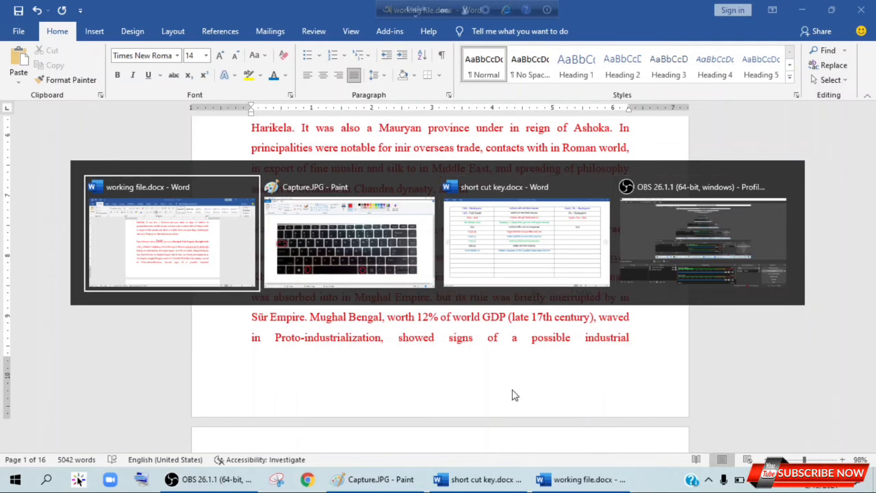
{"action": "key", "text": "Tab"}
{"action": "key", "text": "Tab"}
{"action": "key", "text": "Tab"}
{"action": "key", "text": "Tab"}
{"action": "key", "text": "alt"}
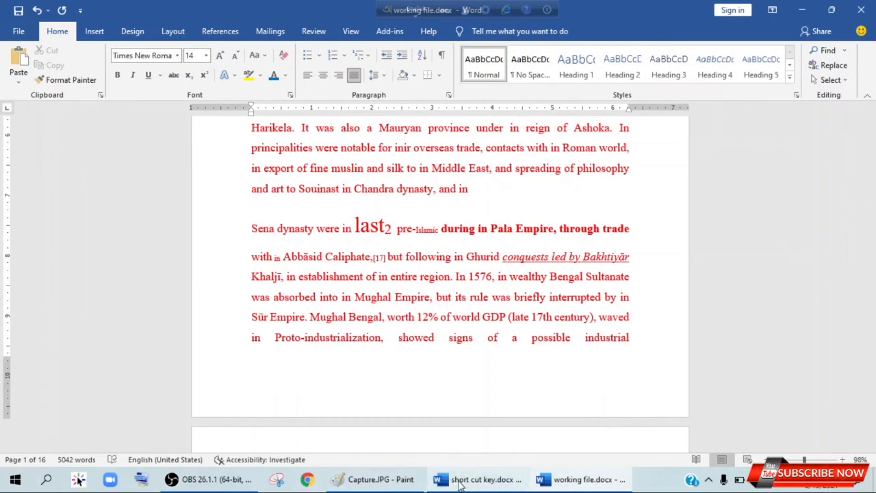
- Highlight the Tab entry in short cut key.docx, and insert tabs before "and art to Souinast" in working file.docx
{"action": "left_click", "coordinate": [483, 482]}
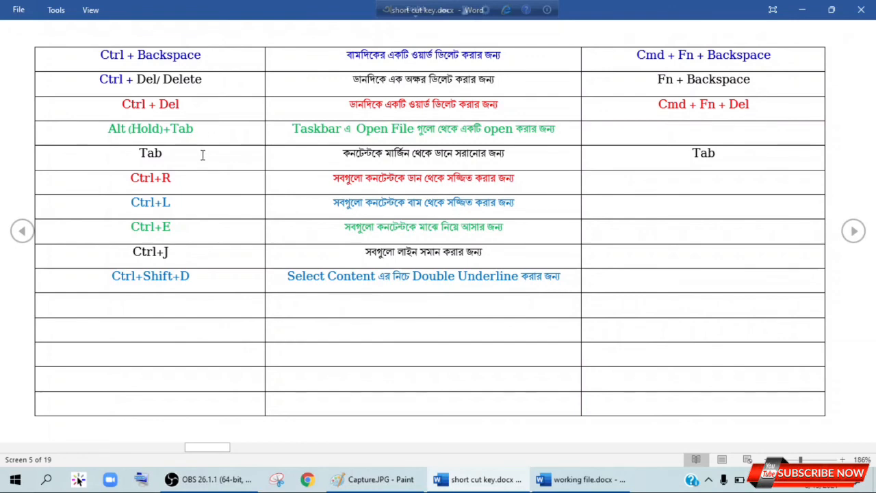
{"action": "left_click_drag", "start_coordinate": [171, 156], "coordinate": [139, 156]}
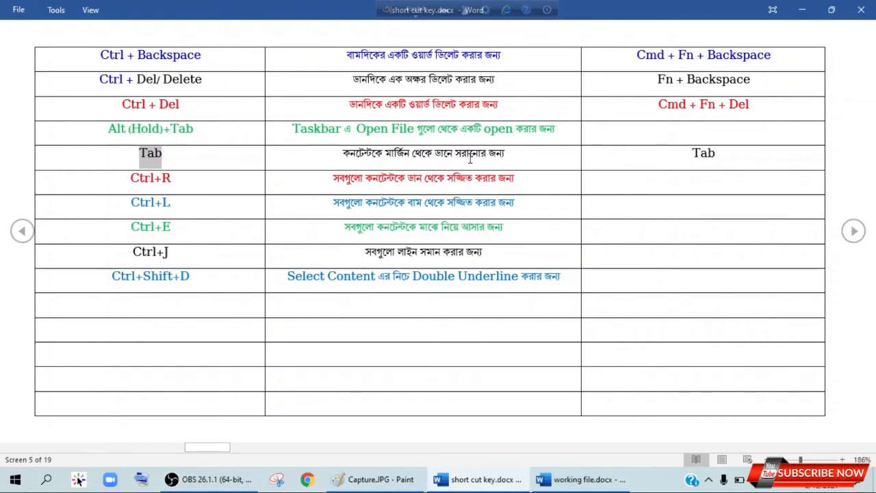
{"action": "left_click", "coordinate": [581, 479]}
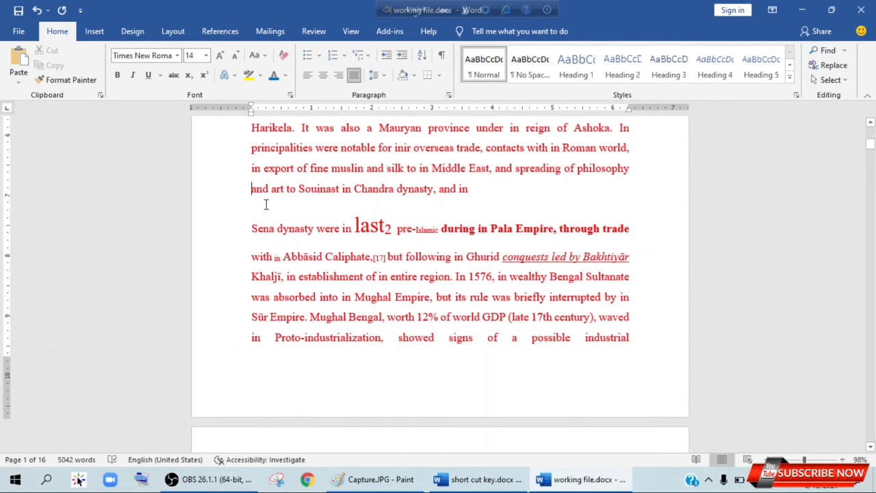
{"action": "key", "text": "Tab"}
{"action": "key", "text": "Tab"}
{"action": "key", "text": "Tab"}
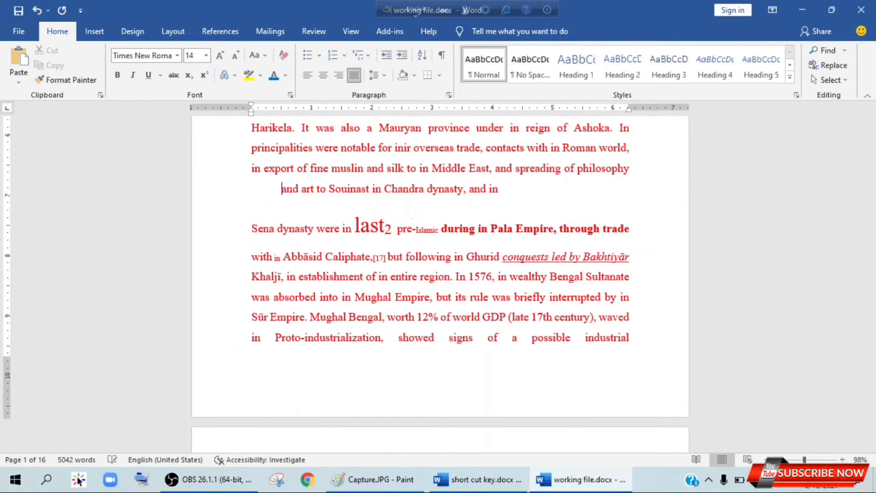
{"action": "key", "text": "Tab"}
{"action": "key", "text": "Tab"}
{"action": "key", "text": "Tab"}
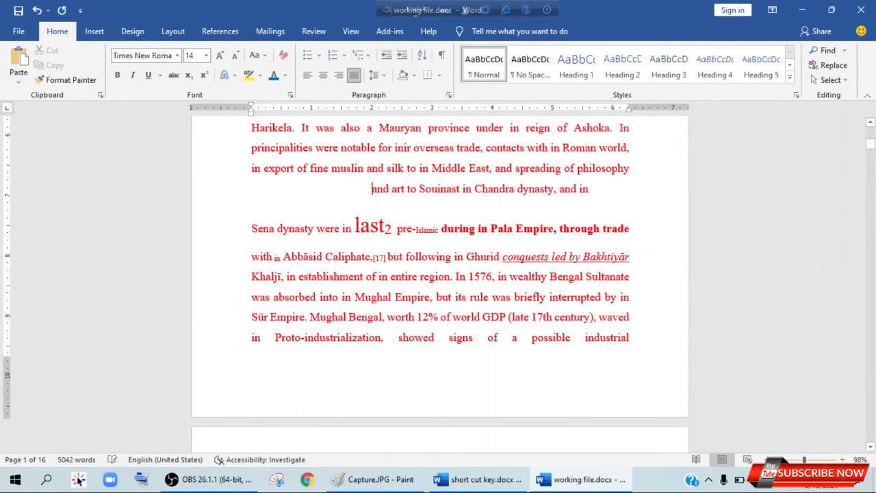
- Increase the left indent of the paragraph beginning "Bangladesh forms in larger" by four levels, to 2 inches
{"action": "left_click", "coordinate": [402, 60]}
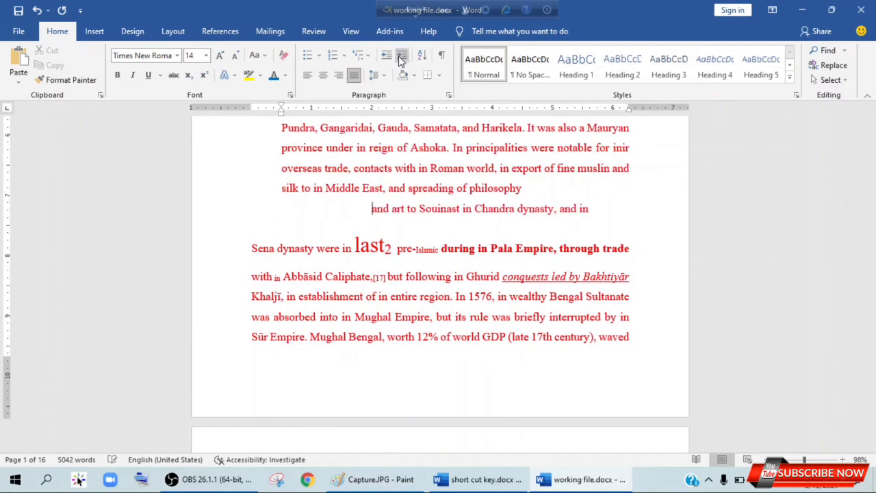
{"action": "left_click", "coordinate": [402, 60]}
{"action": "left_click", "coordinate": [402, 60]}
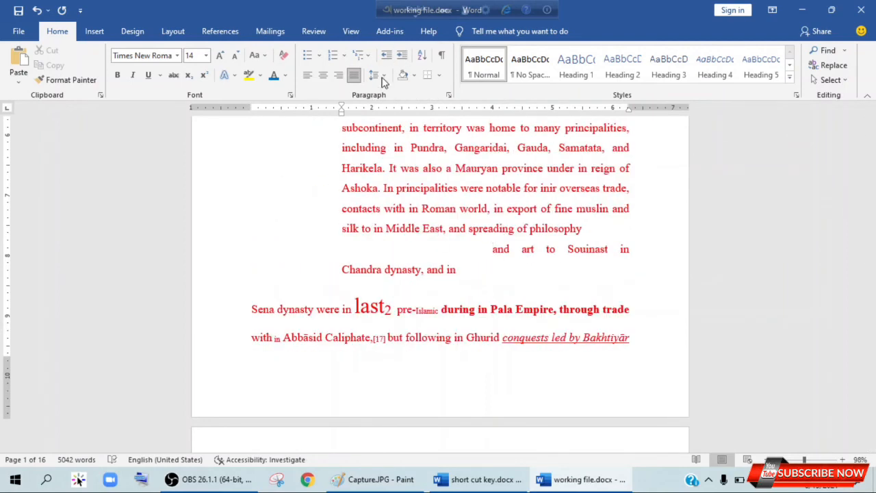
{"action": "scroll", "coordinate": [374, 225], "scroll_direction": "up", "scroll_amount": 2}
{"action": "scroll", "coordinate": [374, 224], "scroll_direction": "up", "scroll_amount": 1}
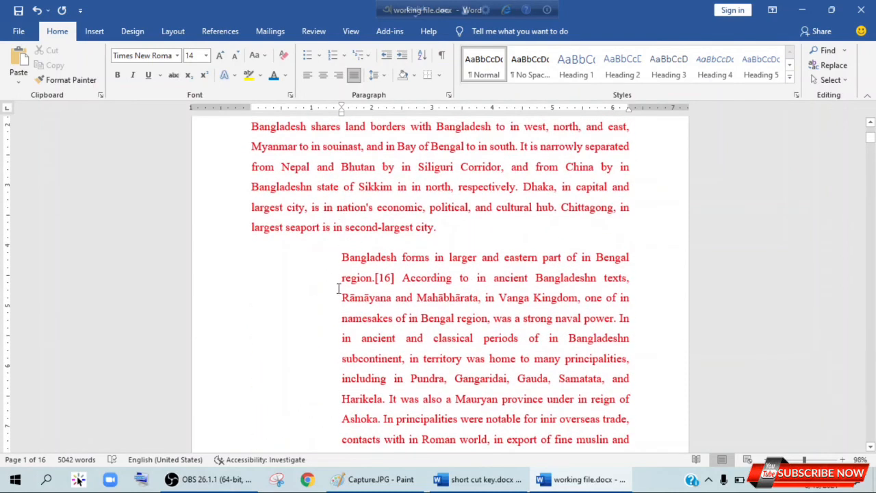
{"action": "left_click", "coordinate": [342, 256]}
{"action": "left_click", "coordinate": [401, 54]}
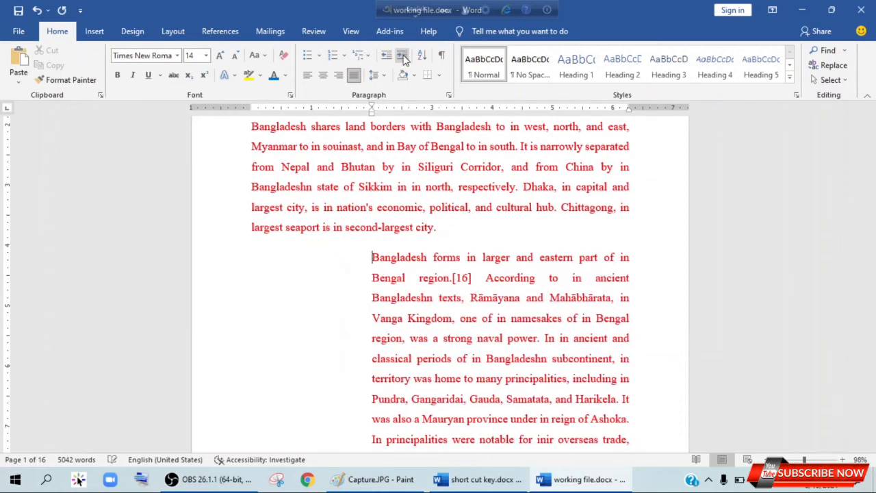
- Decrease the indent of the paragraph beginning "Bangladesh forms in larger" by four levels, back to the left margin
{"action": "left_click", "coordinate": [386, 56]}
{"action": "left_click", "coordinate": [386, 56]}
{"action": "left_click", "coordinate": [386, 56]}
{"action": "left_click", "coordinate": [386, 56]}
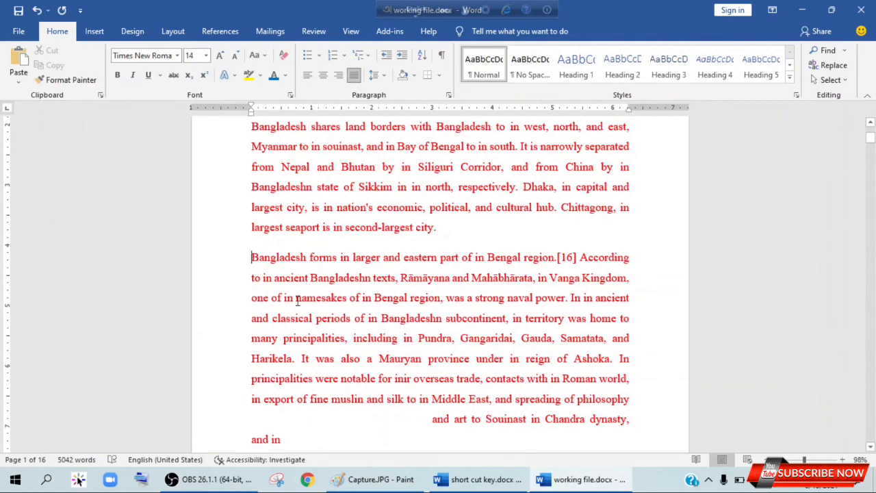
- Insert eight tabs before "Bangladesh forms in larger" to push the paragraph's first line 4 inches in from the margin
{"action": "key", "text": "Tab"}
{"action": "key", "text": "Tab"}
{"action": "key", "text": "Tab"}
{"action": "key", "text": "Tab"}
{"action": "key", "text": "Tab"}
{"action": "key", "text": "Tab"}
{"action": "key", "text": "Tab"}
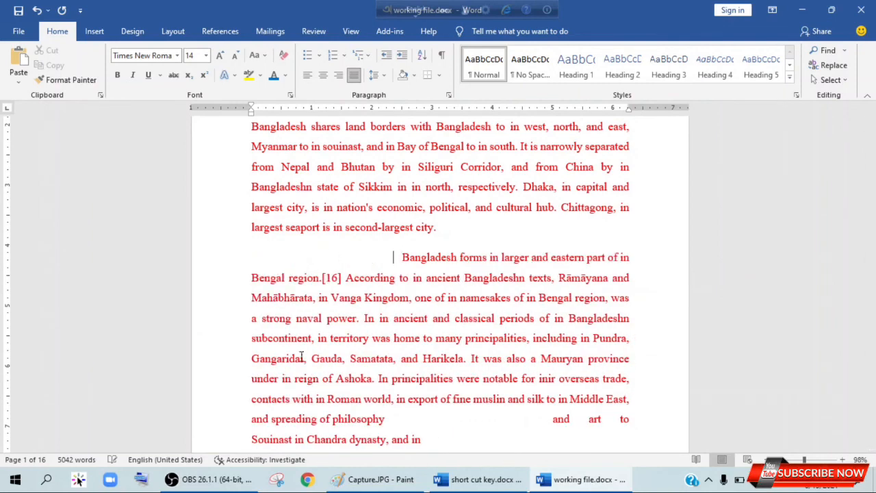
{"action": "key", "text": "Tab"}
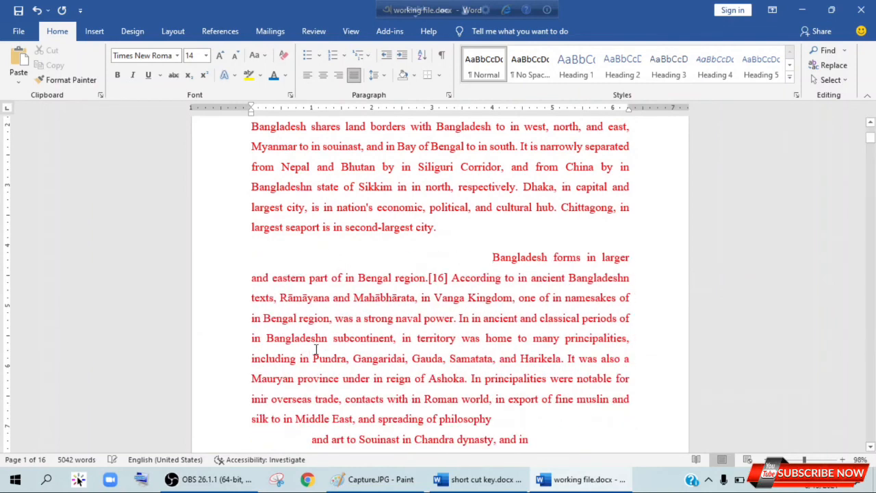
- Remove all the tabs in front of "Bangladesh forms in larger" so the line starts at the left margin
{"action": "key", "text": "BackSpace"}
{"action": "key", "text": "BackSpace"}
{"action": "key", "text": "BackSpace"}
{"action": "key", "text": "BackSpace"}
{"action": "key", "text": "BackSpace"}
{"action": "key", "text": "BackSpace"}
{"action": "key", "text": "BackSpace"}
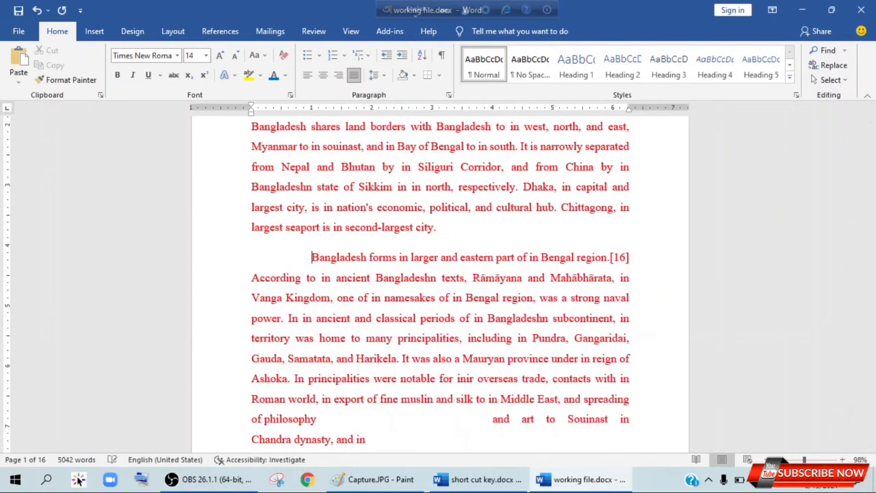
{"action": "key", "text": "BackSpace"}
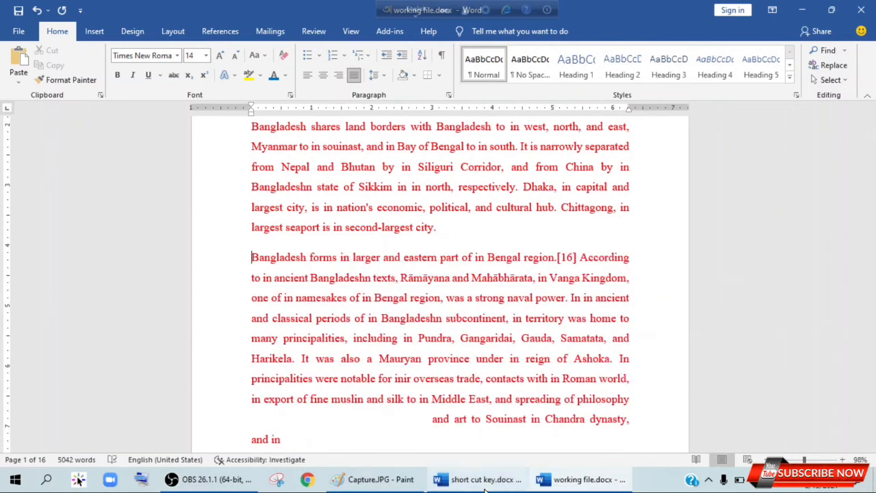
- Consult the alignment rows in short cut key.docx and left-align the paragraph beginning "Bangladesh forms in larger" in working file.docx
{"action": "left_click", "coordinate": [483, 481]}
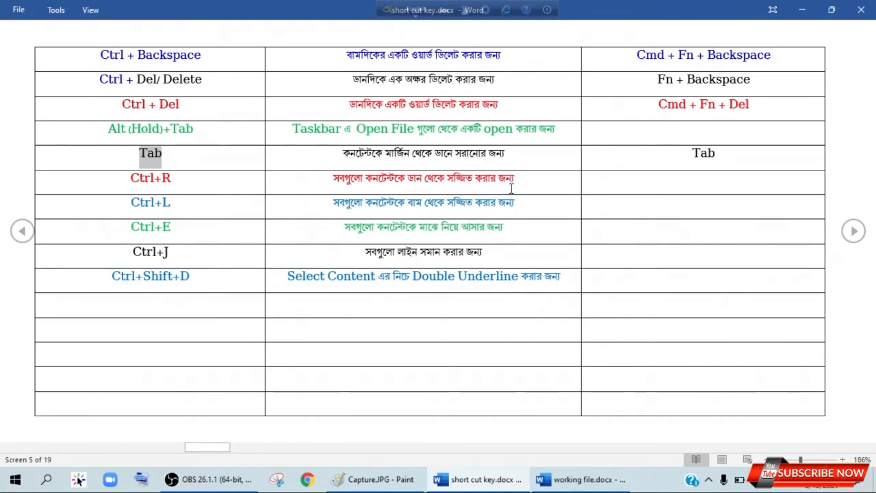
{"action": "left_click", "coordinate": [567, 482]}
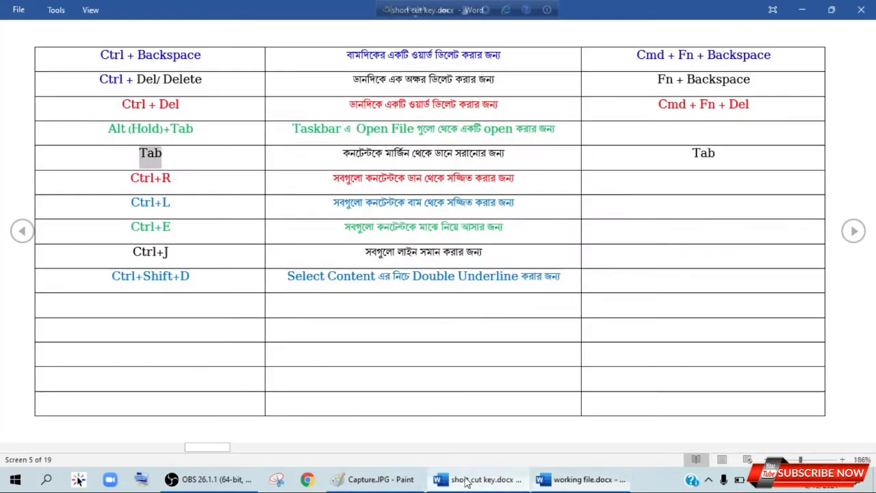
{"action": "left_click", "coordinate": [479, 482]}
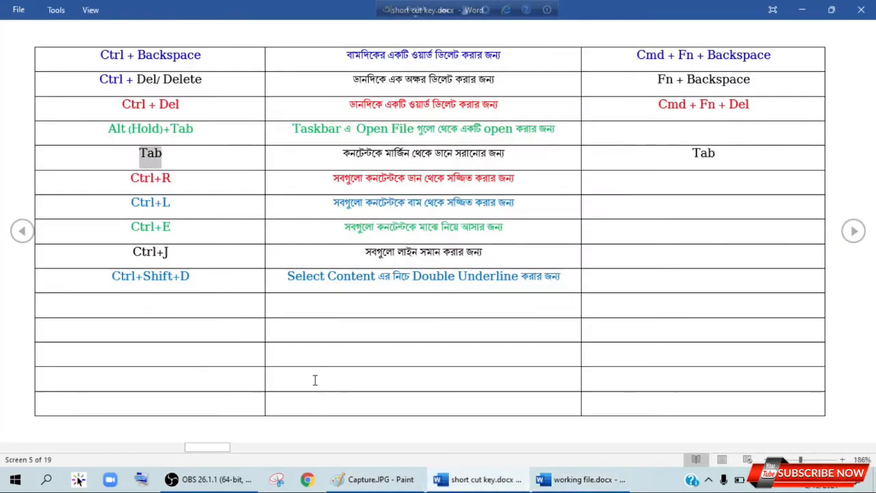
{"action": "left_click", "coordinate": [582, 479]}
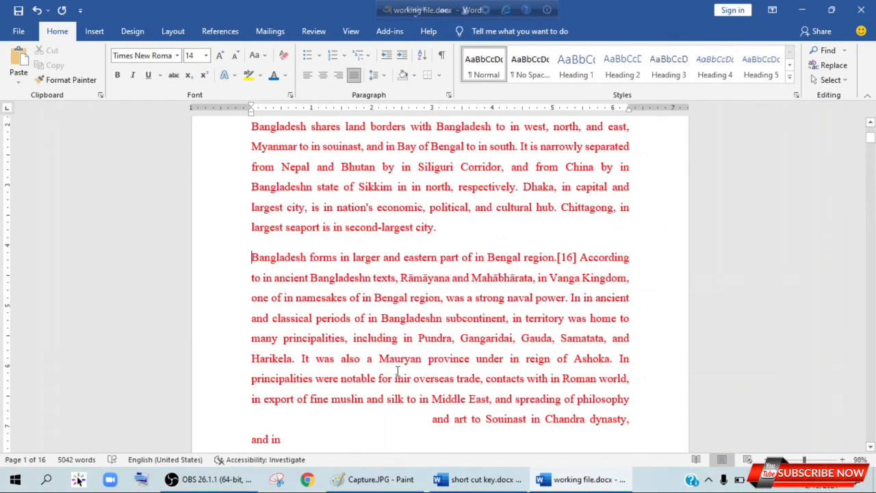
{"action": "key", "text": "ctrl+l"}
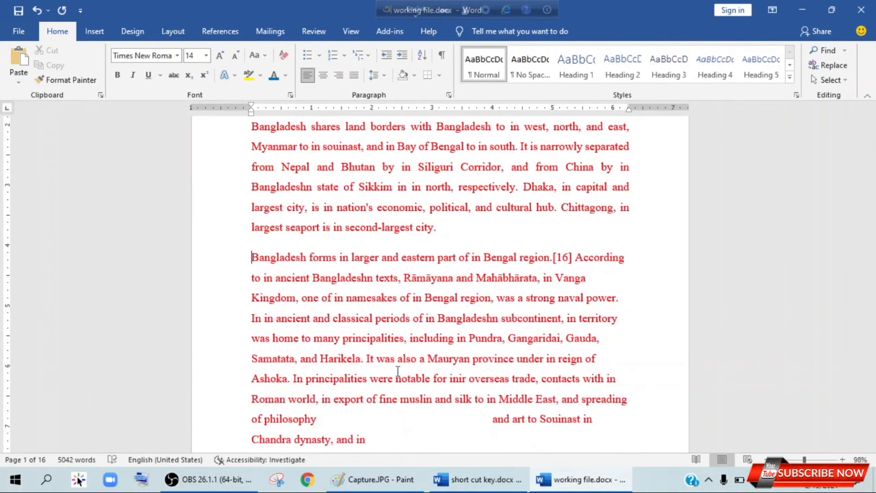
- Review the Ctrl+R row in short cut key.docx and the keyboard picture in Paint, and return to working file.docx in Word
{"action": "mouse_move", "coordinate": [488, 485]}
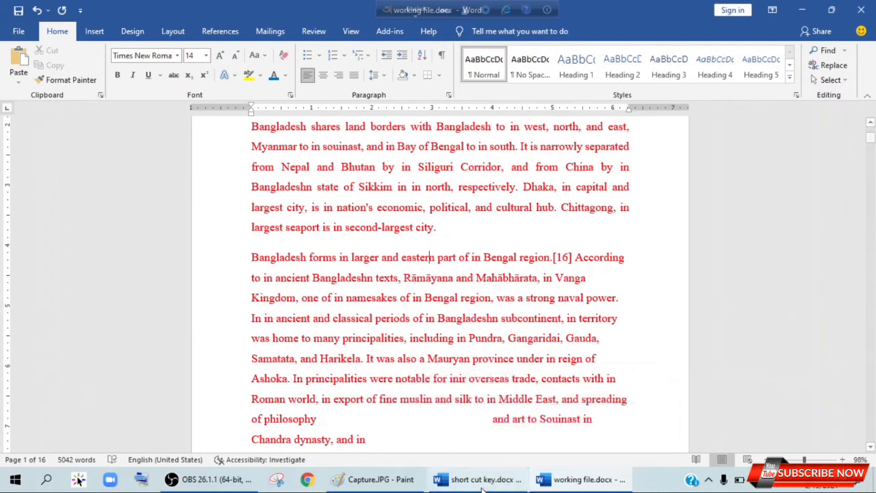
{"action": "left_click", "coordinate": [481, 483]}
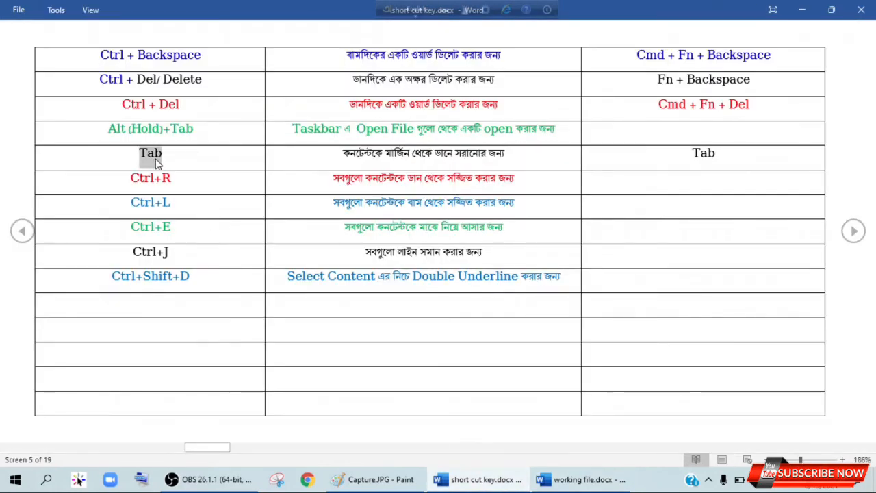
{"action": "left_click", "coordinate": [165, 182]}
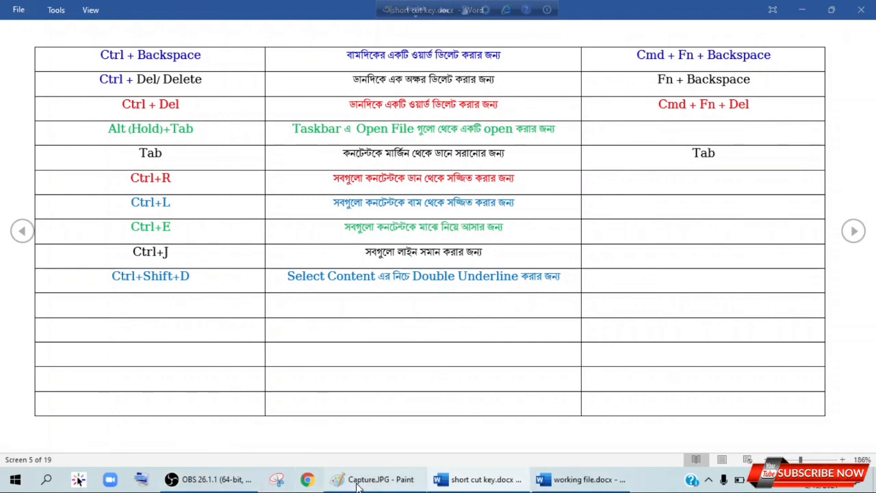
{"action": "left_click", "coordinate": [380, 480]}
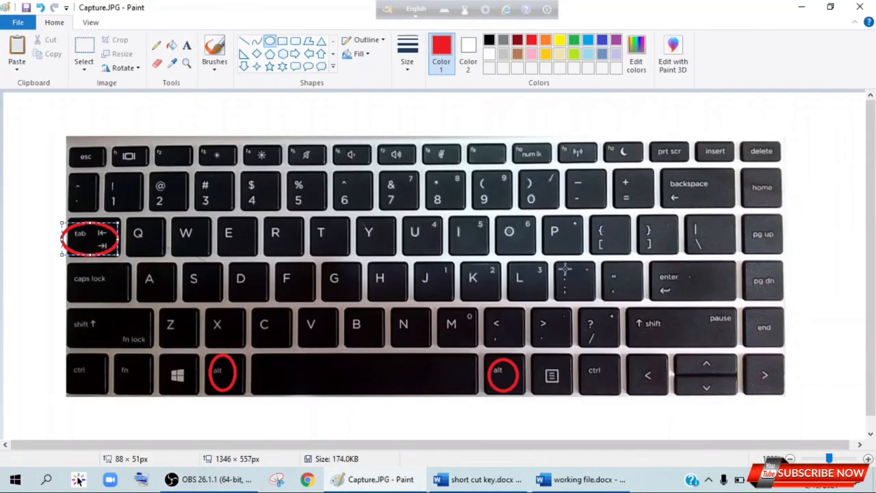
{"action": "left_click", "coordinate": [582, 482]}
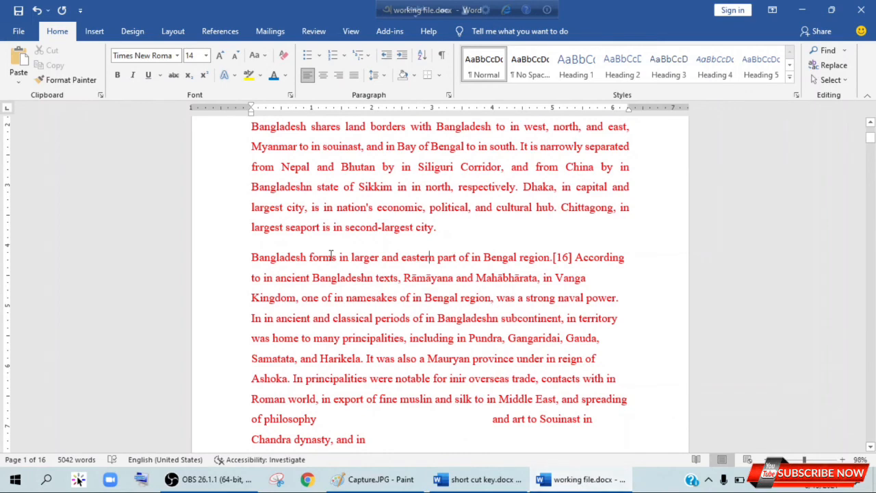
- Right-align the paragraph beginning "Bangladesh forms in larger" and the opening paragraph of the document
{"action": "left_click", "coordinate": [254, 260]}
{"action": "key", "text": "ctrl+r"}
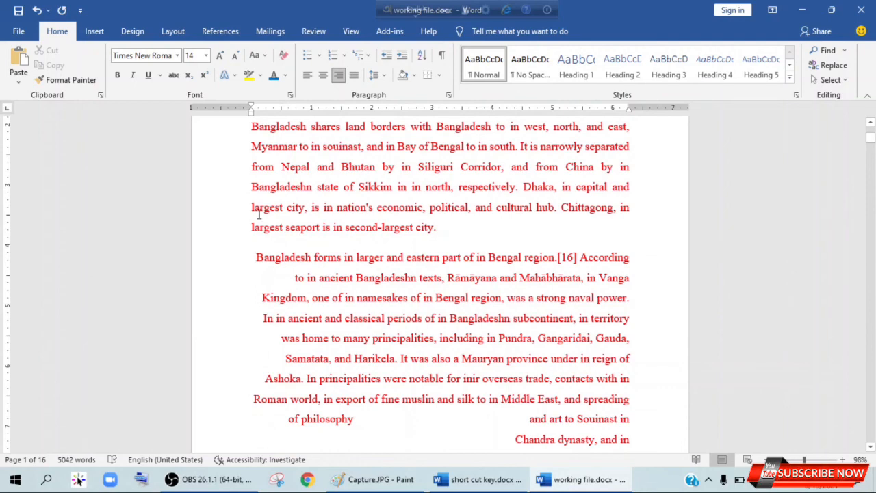
{"action": "scroll", "coordinate": [281, 319], "scroll_direction": "up", "scroll_amount": 3}
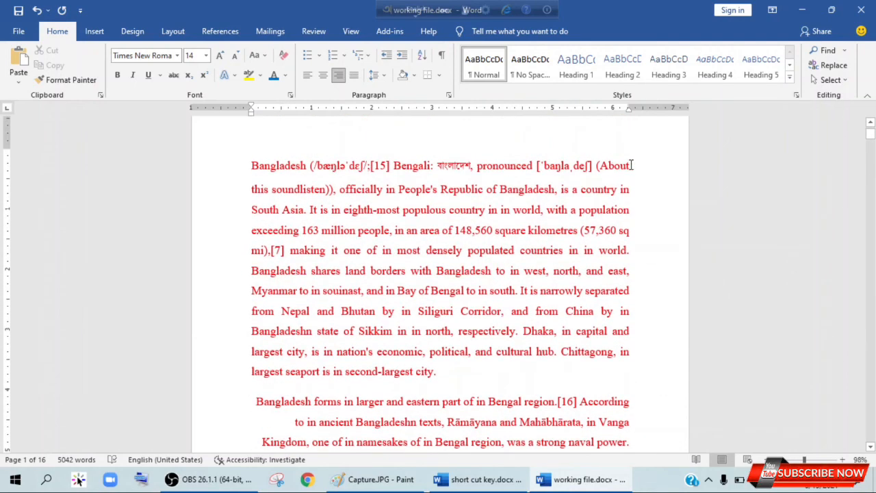
{"action": "left_click", "coordinate": [632, 166]}
{"action": "key", "text": "ctrl+r"}
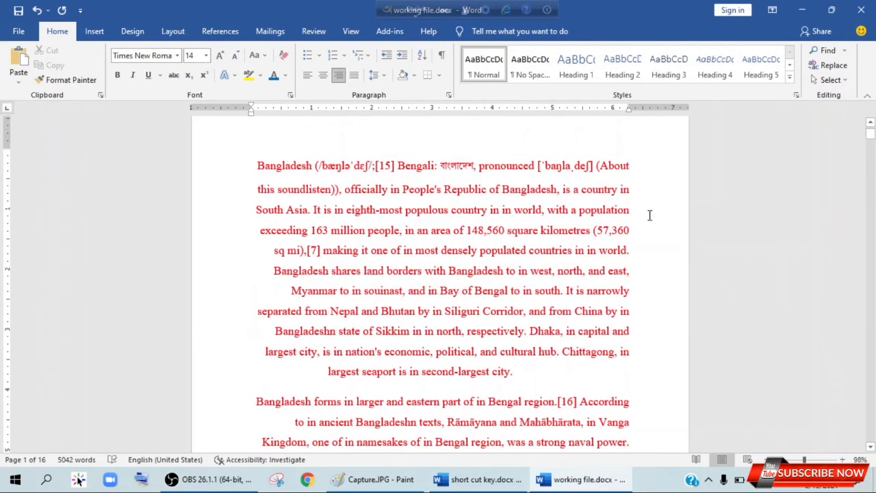
{"action": "scroll", "coordinate": [497, 215], "scroll_direction": "up", "scroll_amount": 1}
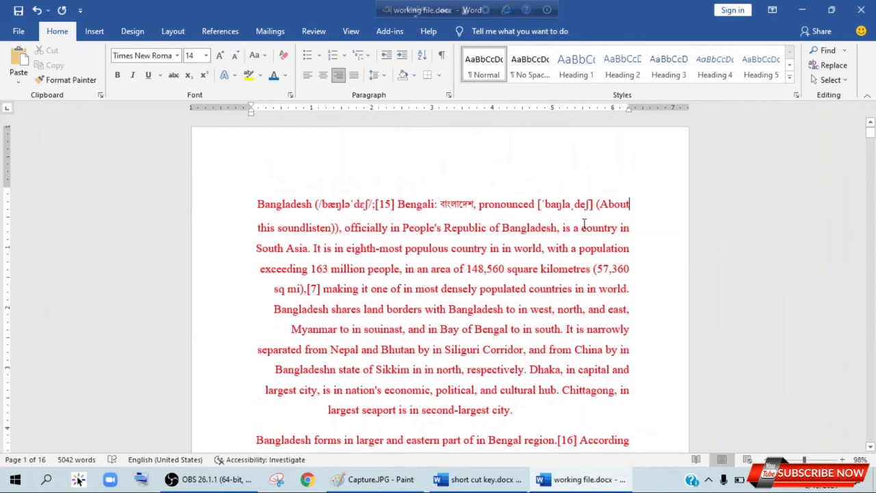
{"action": "scroll", "coordinate": [434, 280], "scroll_direction": "down", "scroll_amount": 1}
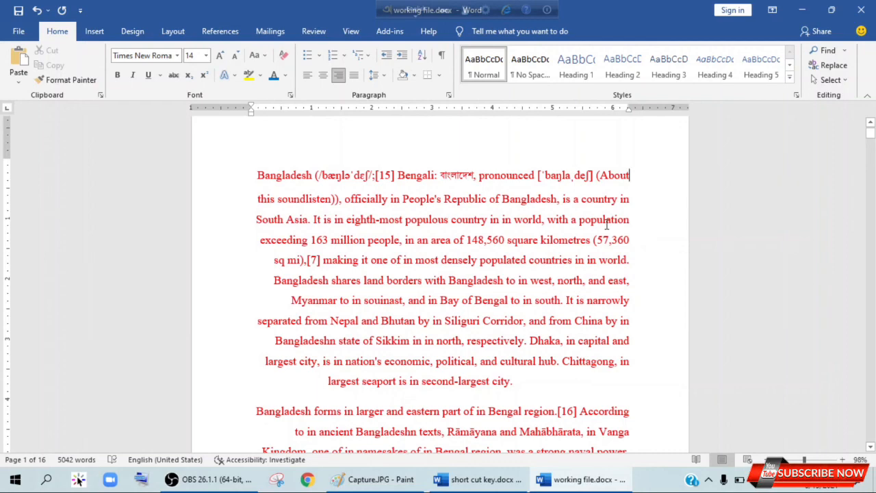
- Try left and centre alignment on the opening paragraph, and finish with it justified
{"action": "key", "text": "ctrl+l"}
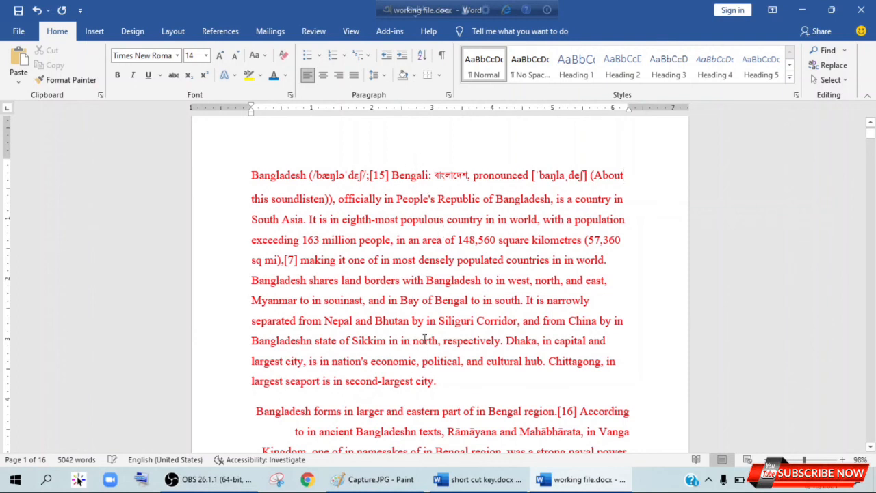
{"action": "key", "text": "ctrl+e"}
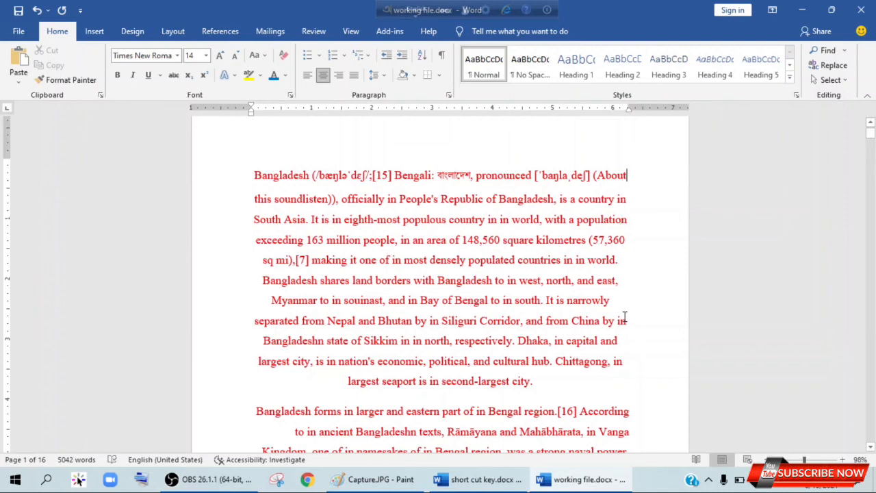
{"action": "key", "text": "ctrl+j"}
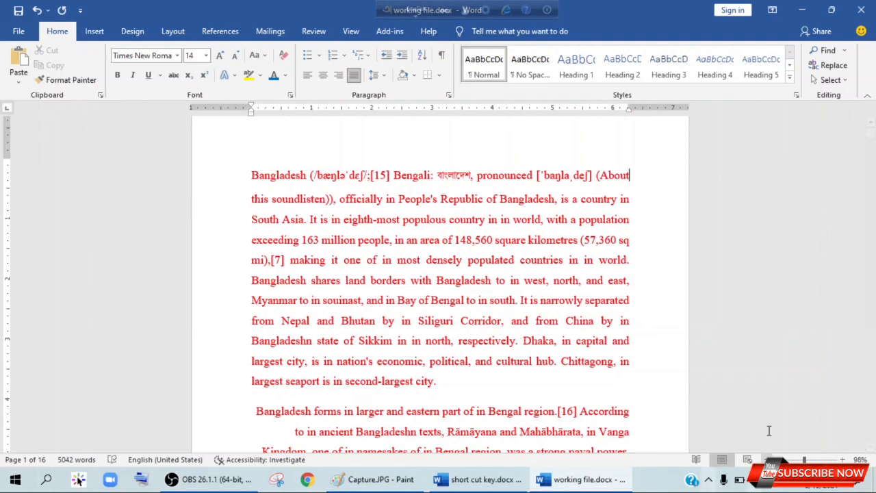
- Switch to short cut key.docx and select the Ctrl+Shift+D entry in the table to review its double-underline row
{"action": "left_click", "coordinate": [487, 481]}
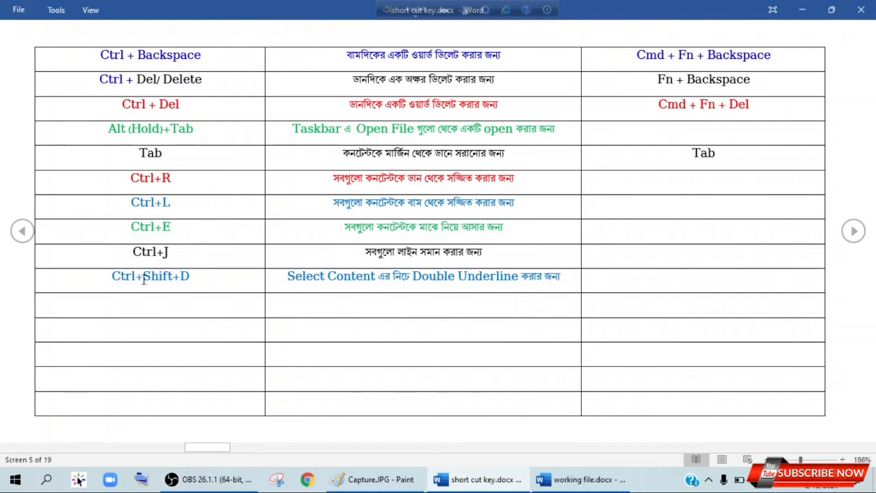
{"action": "left_click_drag", "start_coordinate": [200, 276], "coordinate": [110, 277]}
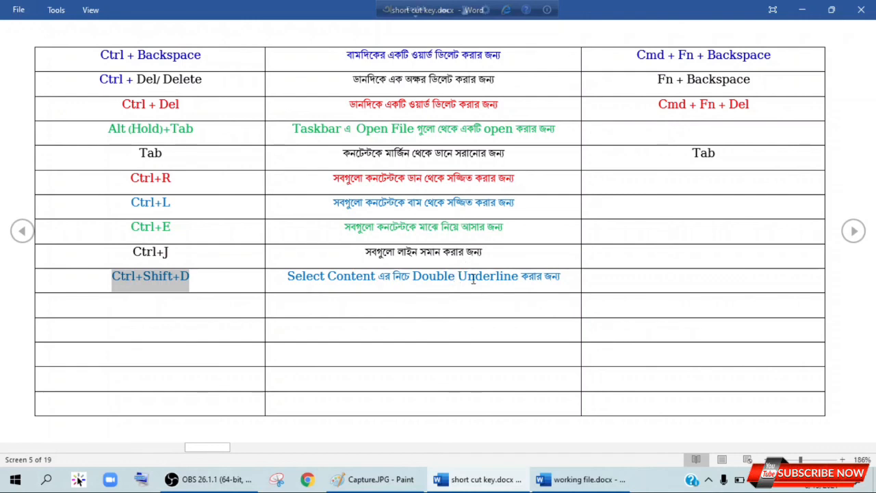
{"action": "left_click", "coordinate": [205, 278]}
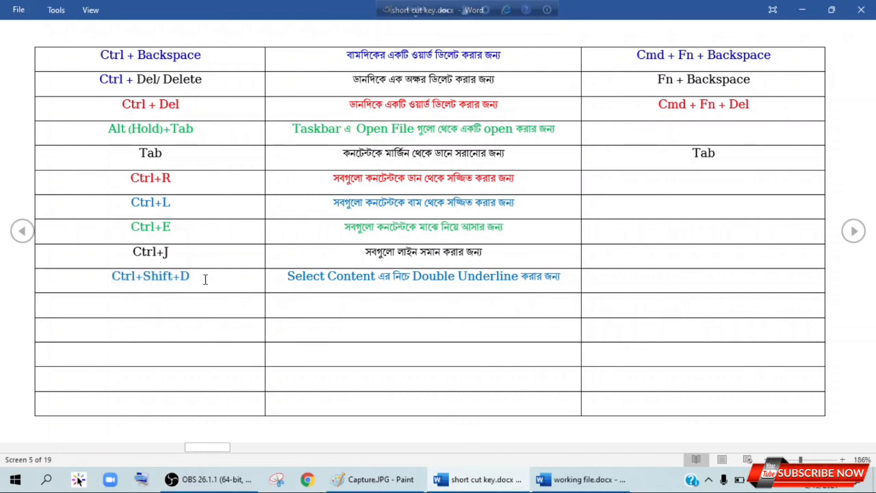
{"action": "left_click_drag", "start_coordinate": [208, 277], "coordinate": [110, 277]}
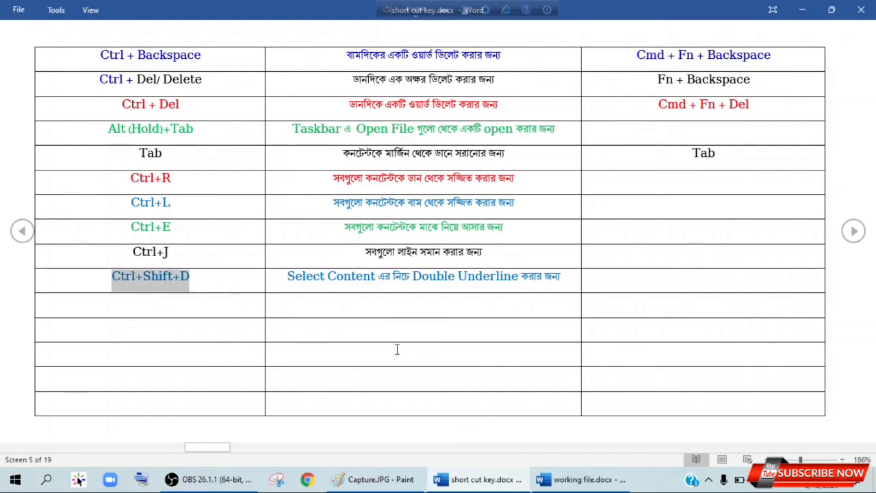
- Switch to Capture.JPG in Paint and draw red ellipses around the left ctrl, left shift and D keys on the keyboard picture
{"action": "left_click", "coordinate": [349, 482]}
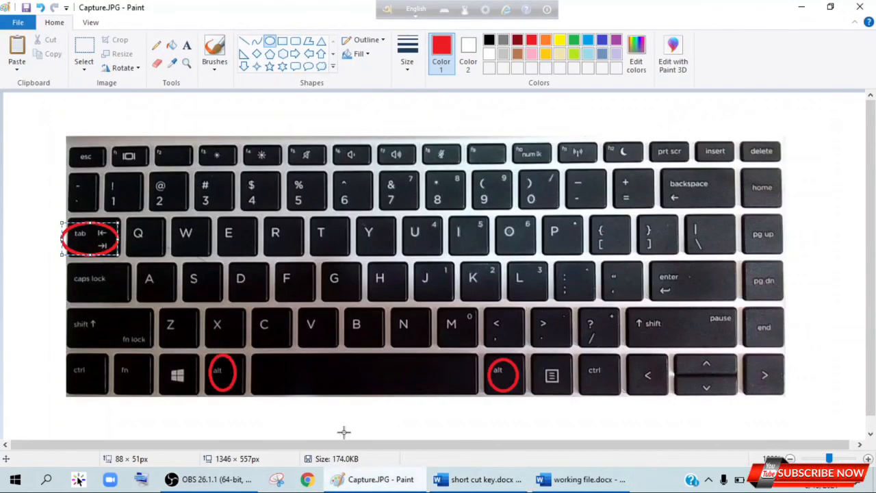
{"action": "mouse_move", "coordinate": [71, 355]}
{"action": "left_mouse_down"}
{"action": "mouse_move", "coordinate": [85, 397]}
{"action": "mouse_move", "coordinate": [99, 398]}
{"action": "left_mouse_up"}
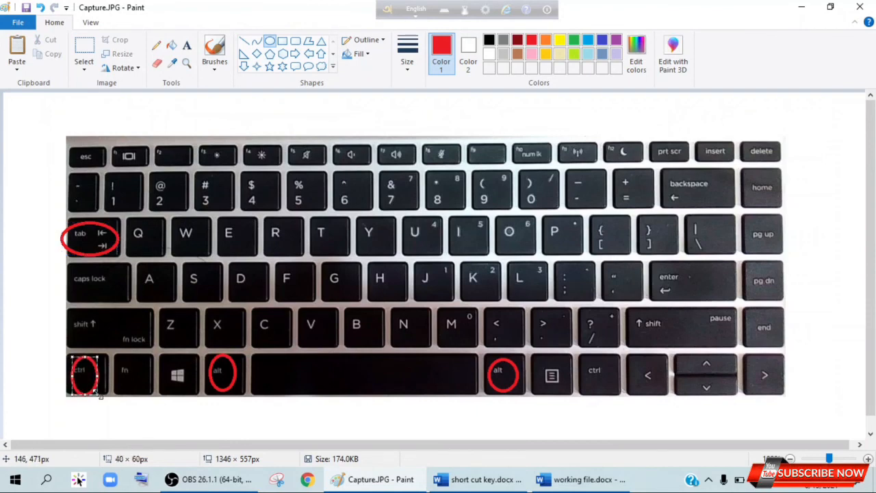
{"action": "left_click_drag", "start_coordinate": [69, 302], "coordinate": [110, 340]}
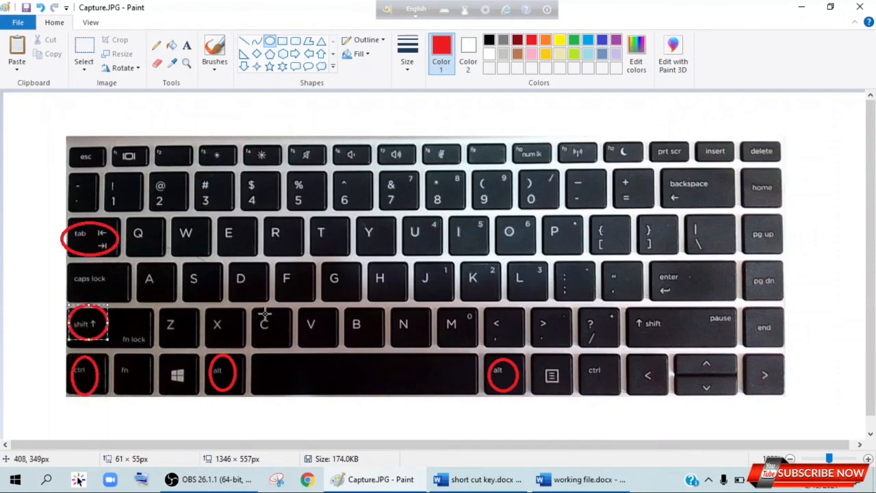
{"action": "mouse_move", "coordinate": [229, 259]}
{"action": "left_mouse_down"}
{"action": "mouse_move", "coordinate": [239, 293]}
{"action": "mouse_move", "coordinate": [269, 304]}
{"action": "left_mouse_up"}
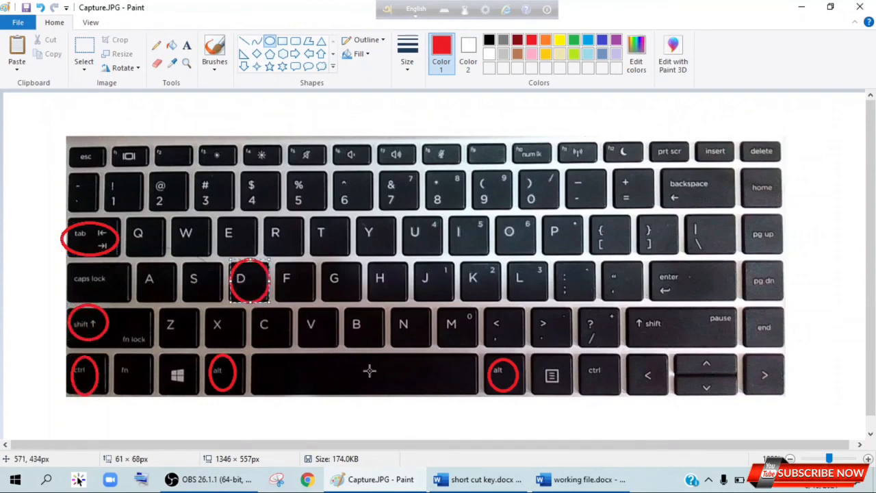
- Return to working file.docx in Word and double-underline the line "largest seaport is in second-largest city."
{"action": "left_click", "coordinate": [594, 479]}
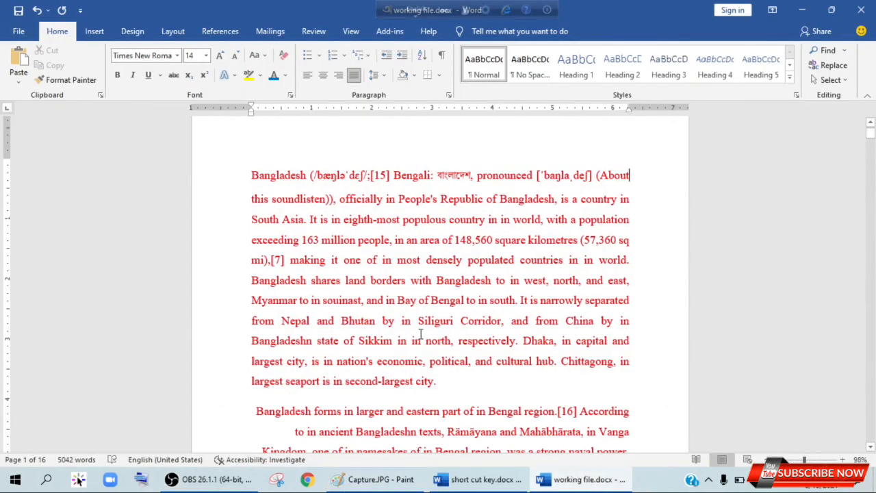
{"action": "left_click_drag", "start_coordinate": [441, 381], "coordinate": [258, 386]}
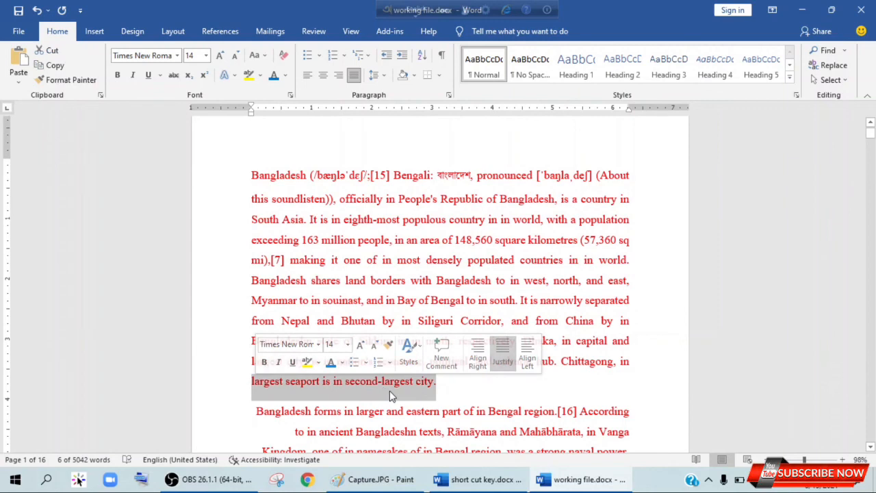
{"action": "key", "text": "ctrl+u"}
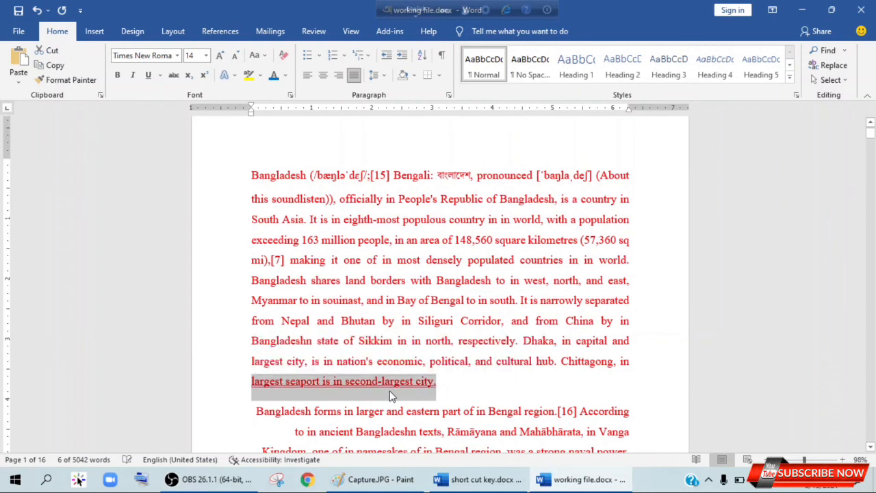
{"action": "left_click", "coordinate": [437, 392]}
- Split the opening paragraph after its first word so that "Bangladesh" stands on its own line
{"action": "scroll", "coordinate": [411, 248], "scroll_direction": "up", "scroll_amount": 1}
{"action": "left_click", "coordinate": [305, 202]}
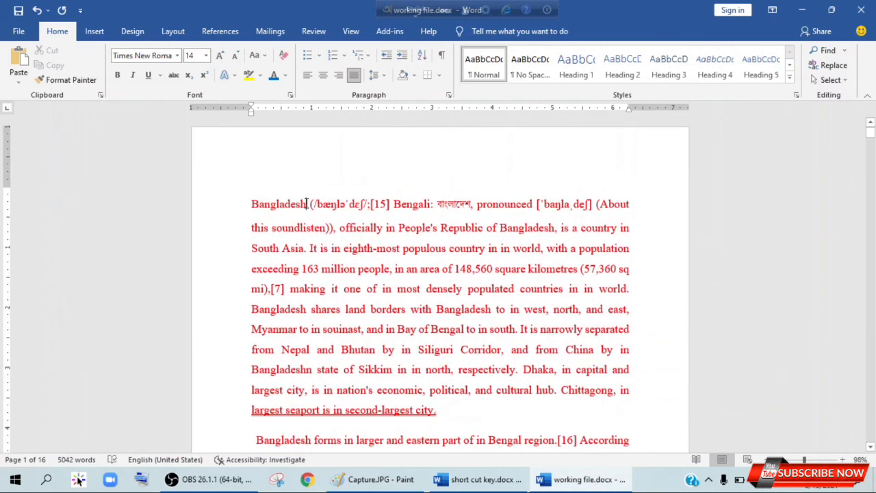
{"action": "key", "text": "Return"}
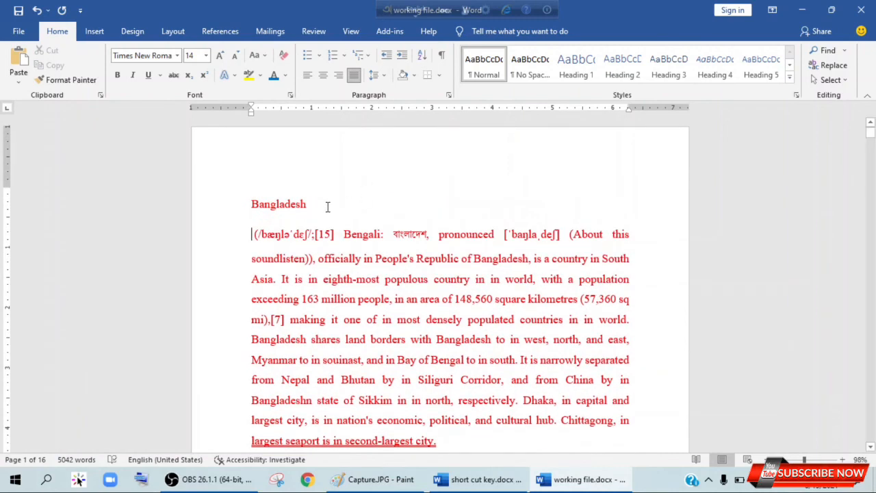
- Set the "Bangladesh" heading line to font size 28 and give it a double underline
{"action": "left_click", "coordinate": [199, 196]}
{"action": "left_click", "coordinate": [206, 55]}
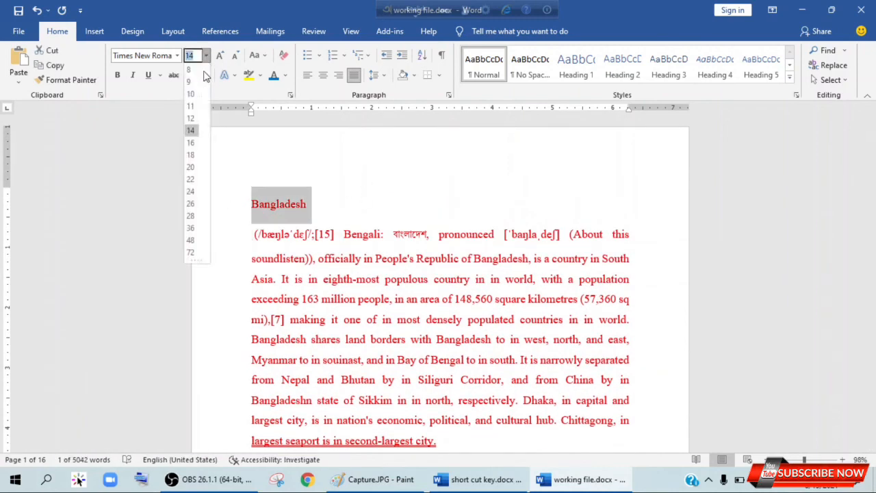
{"action": "left_click", "coordinate": [190, 215]}
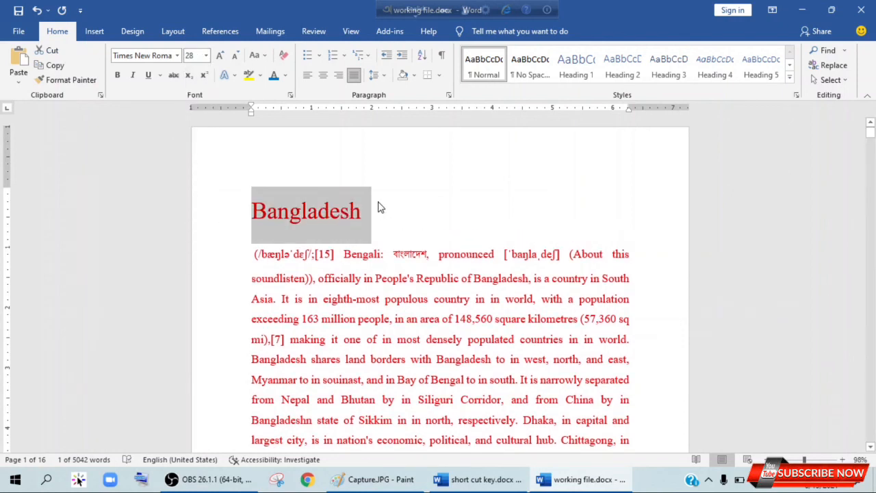
{"action": "key", "text": "ctrl+u"}
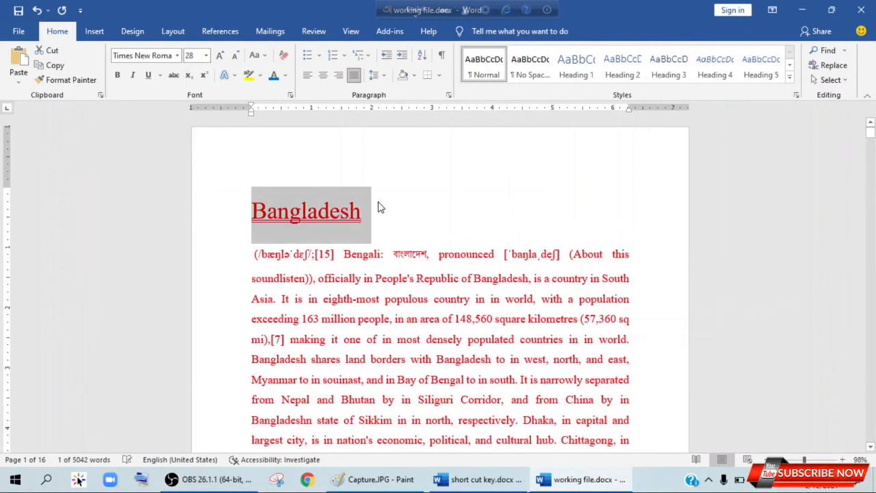
{"action": "left_click", "coordinate": [437, 225]}
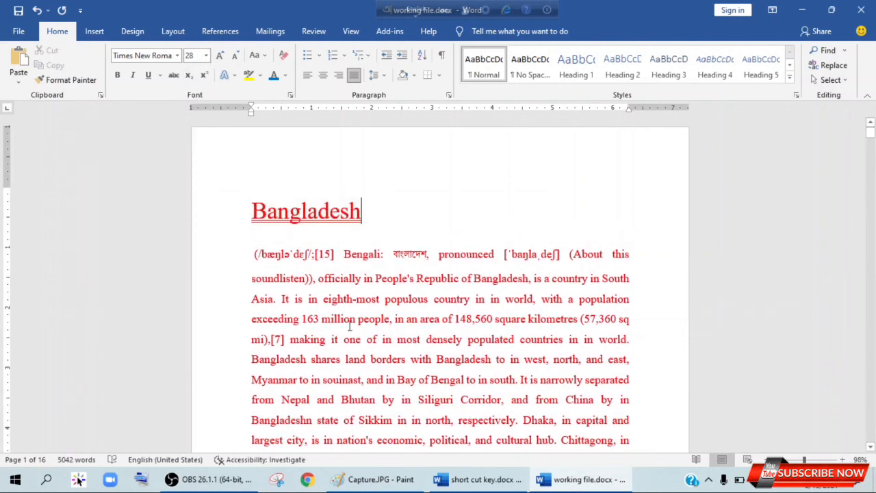
- Switch to short cut key.docx and page back through its shortcut tables to the first screen for review
{"action": "left_click", "coordinate": [473, 481]}
{"action": "left_click", "coordinate": [852, 232]}
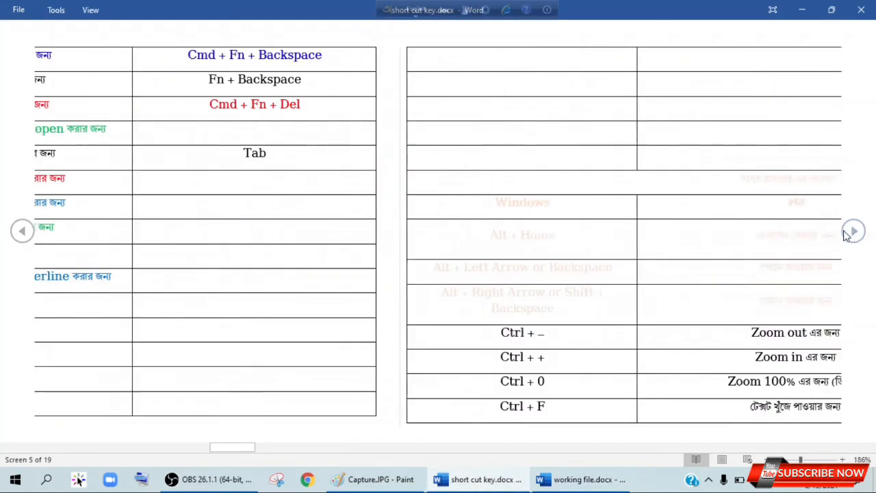
{"action": "left_click", "coordinate": [21, 231]}
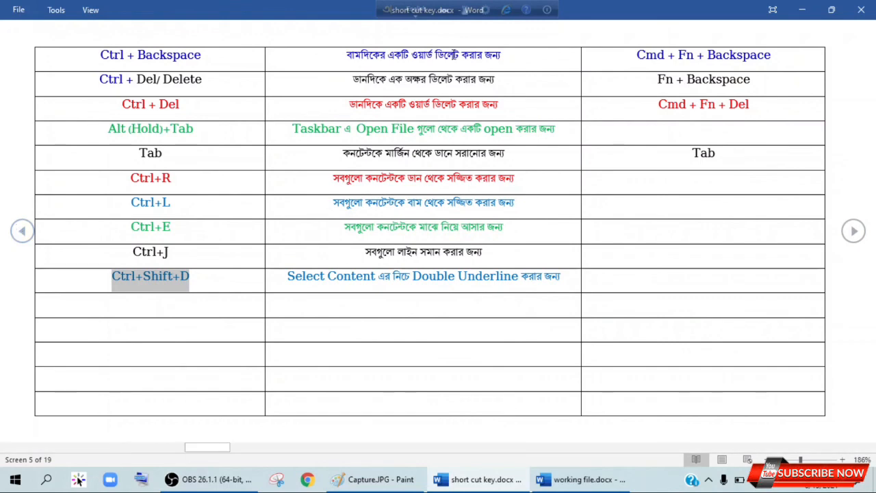
{"action": "left_click", "coordinate": [21, 232]}
{"action": "left_click", "coordinate": [21, 231]}
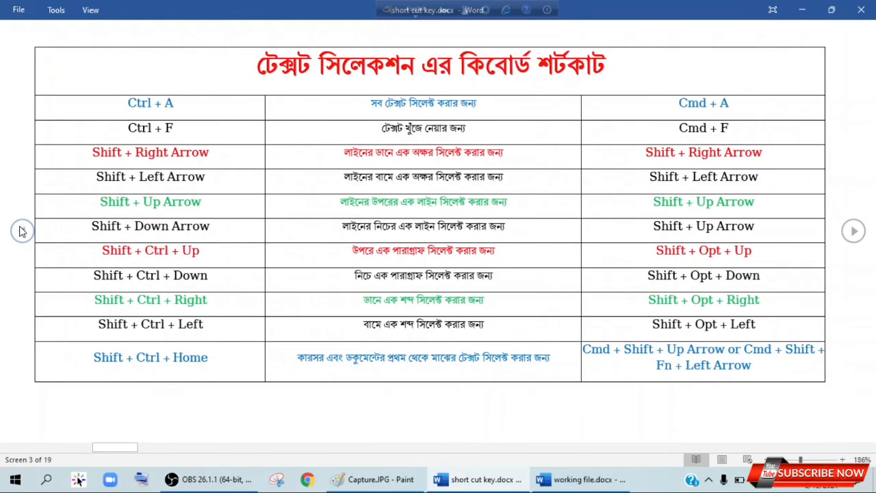
{"action": "left_click", "coordinate": [21, 231]}
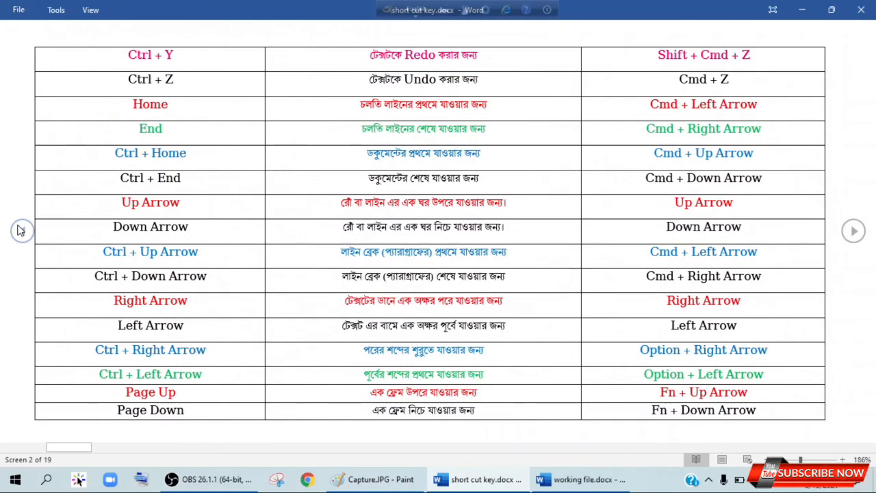
{"action": "left_click", "coordinate": [20, 230]}
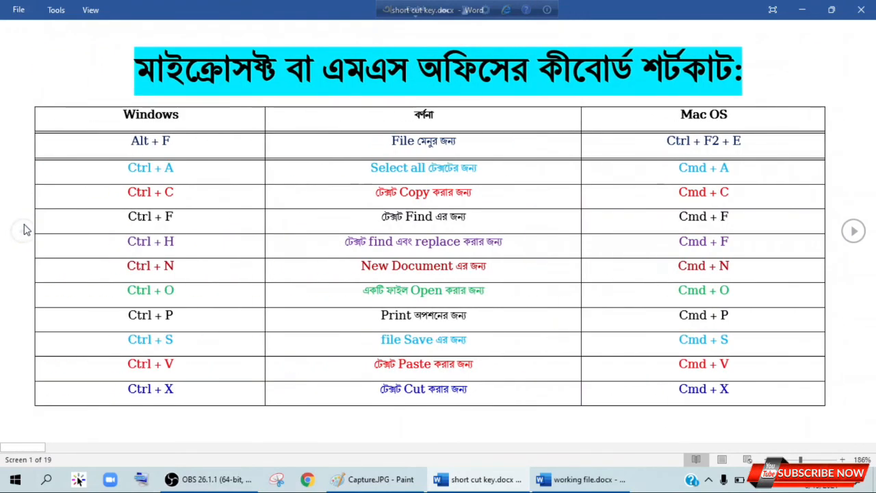